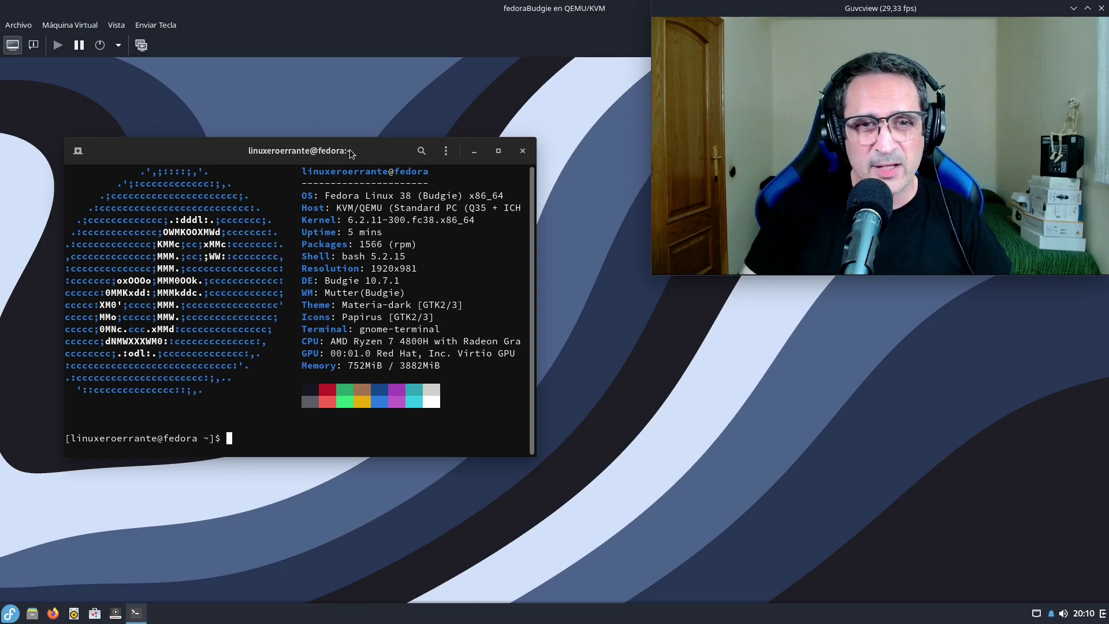
Run htop to check the system's processor and memory usage, and close the terminal along with its running process.
type("htop")
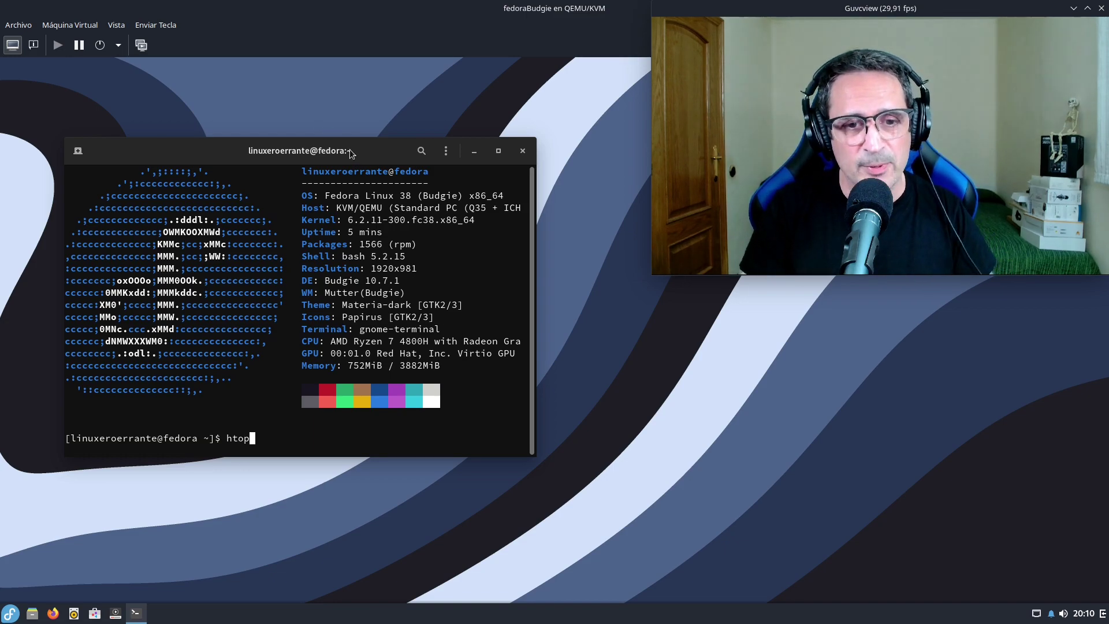
key("Return")
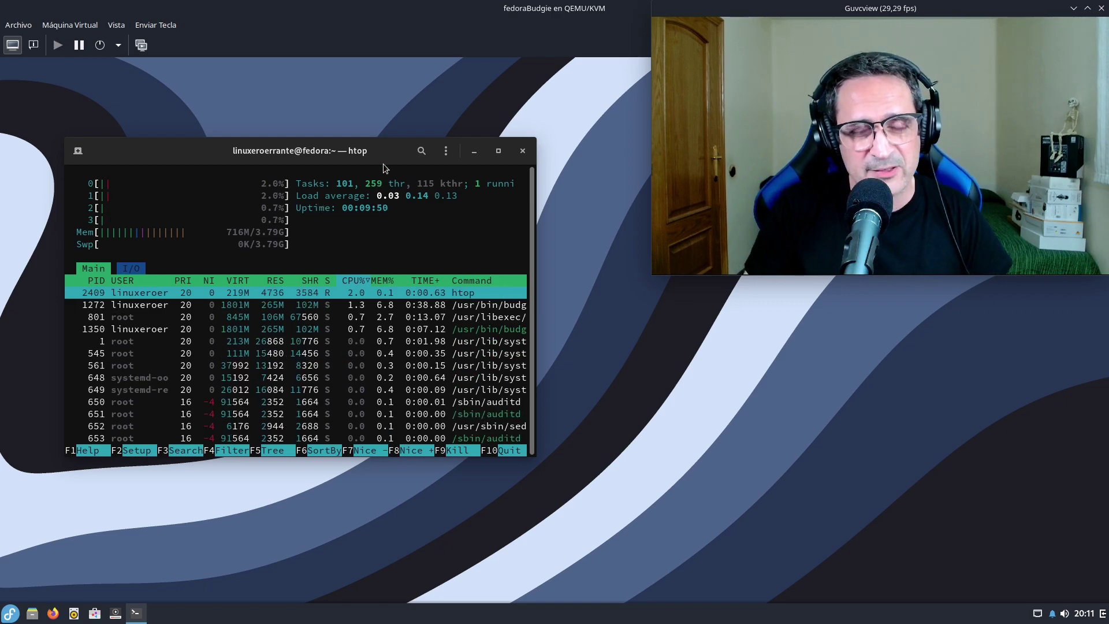
left_click(523, 150)
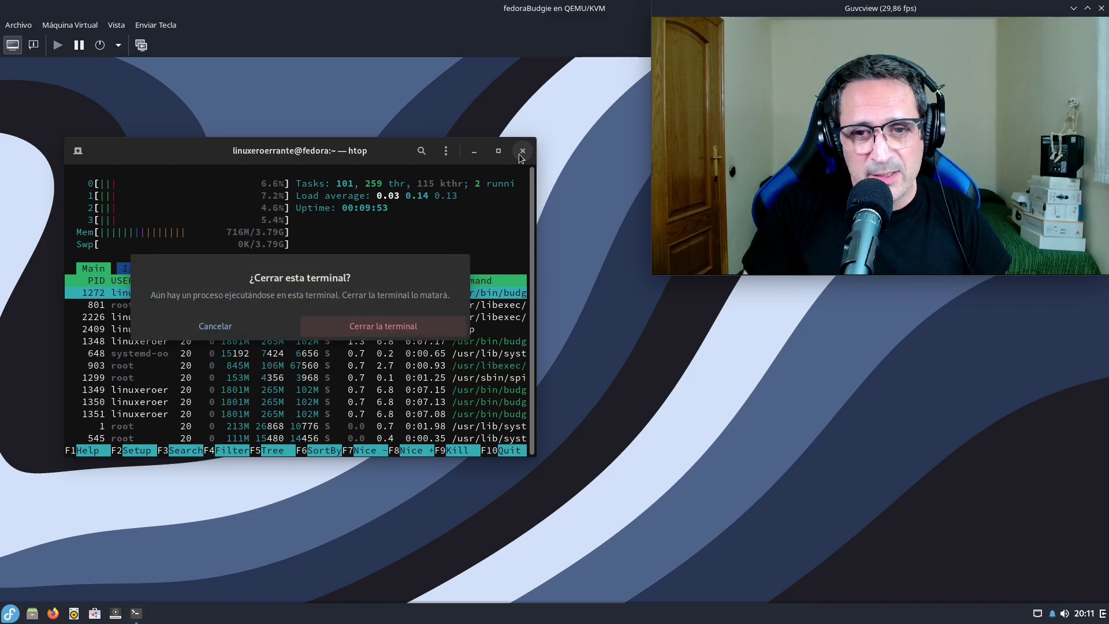
left_click(417, 327)
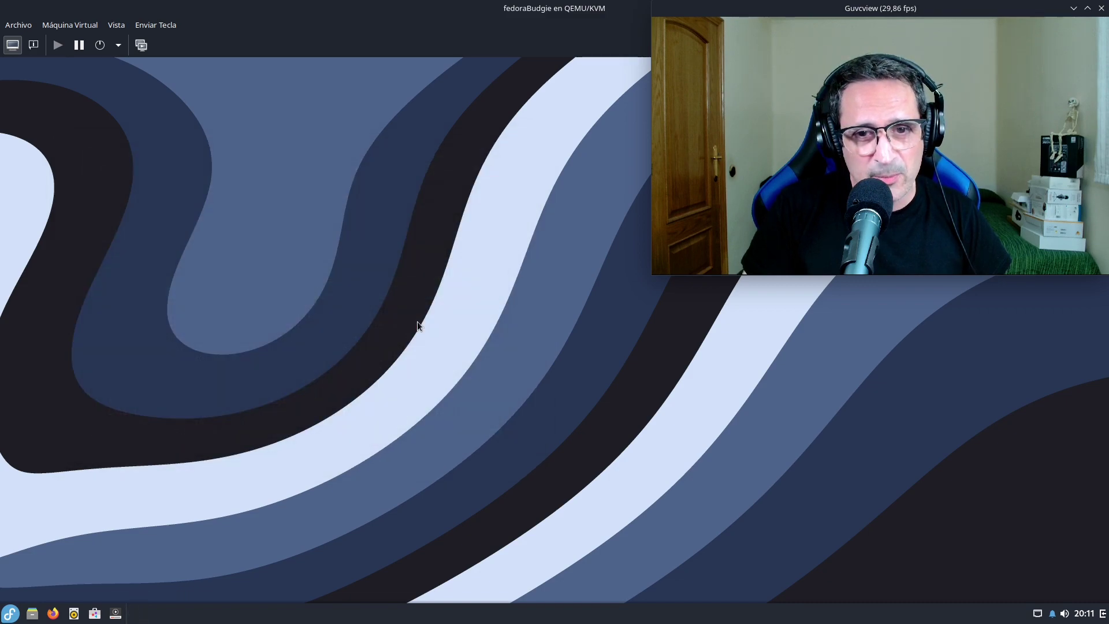
Open the system settings from the desktop and go to the wallpaper settings (Fondo).
right_click(221, 151)
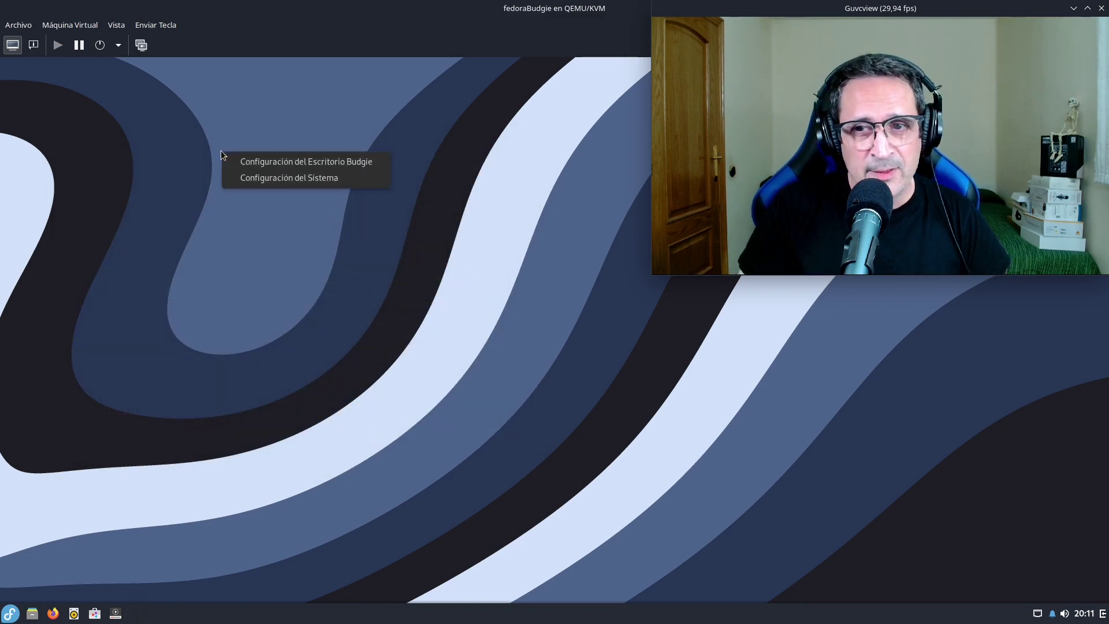
left_click(302, 178)
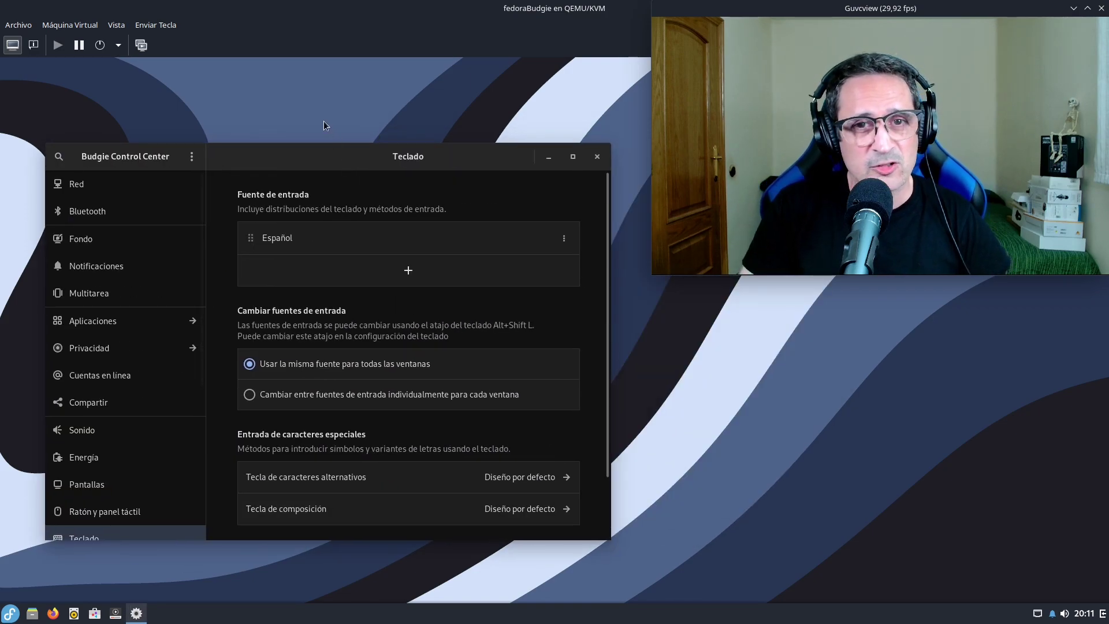
right_click(325, 126)
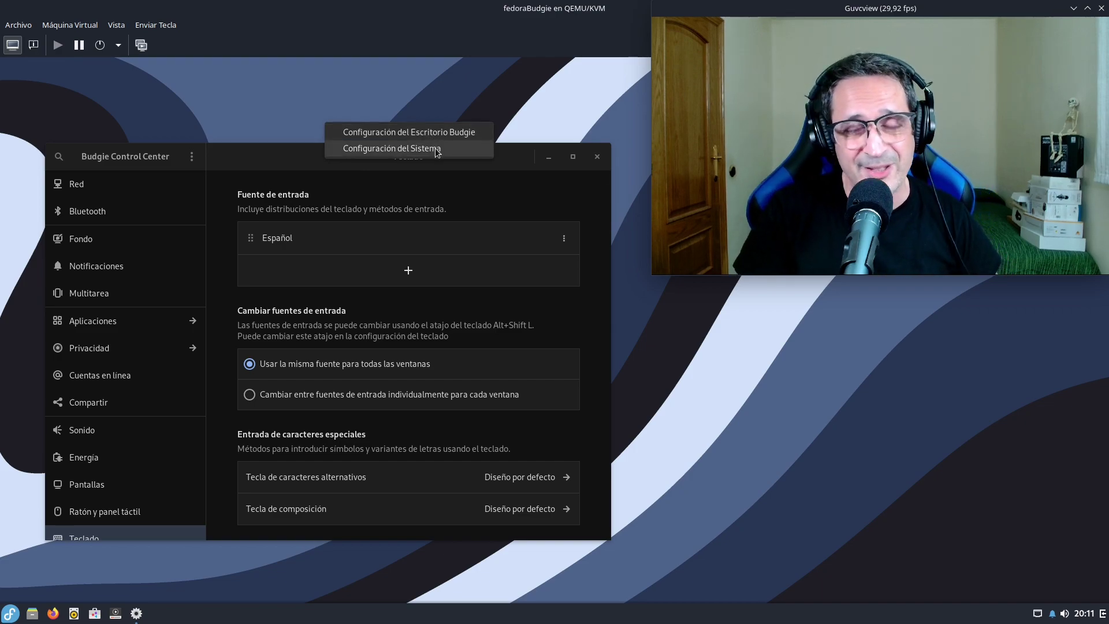
left_click(267, 148)
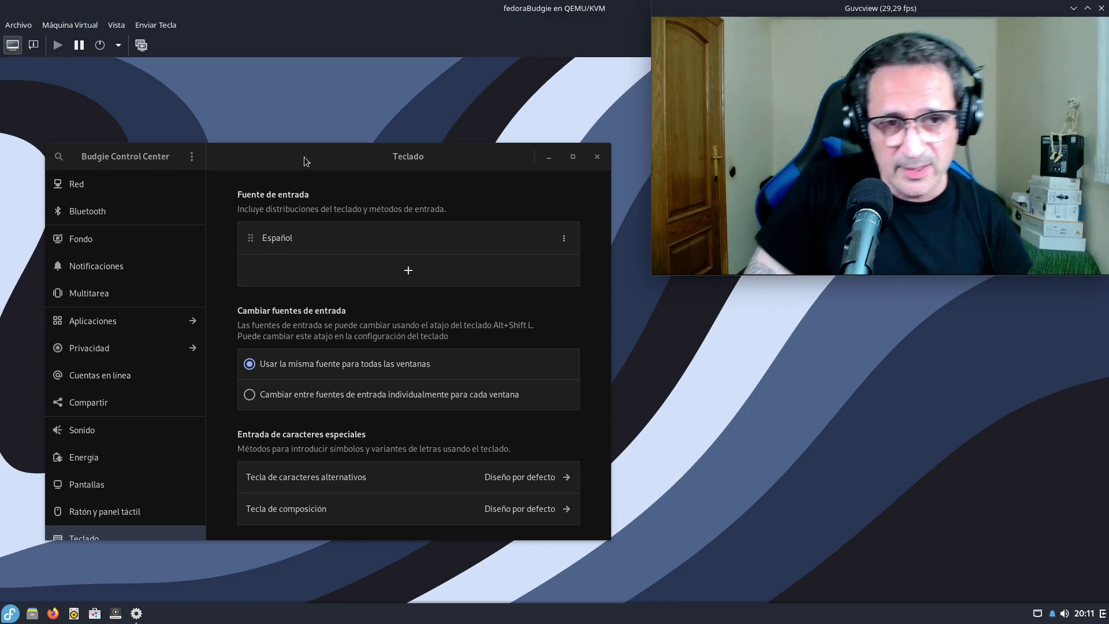
left_click(154, 237)
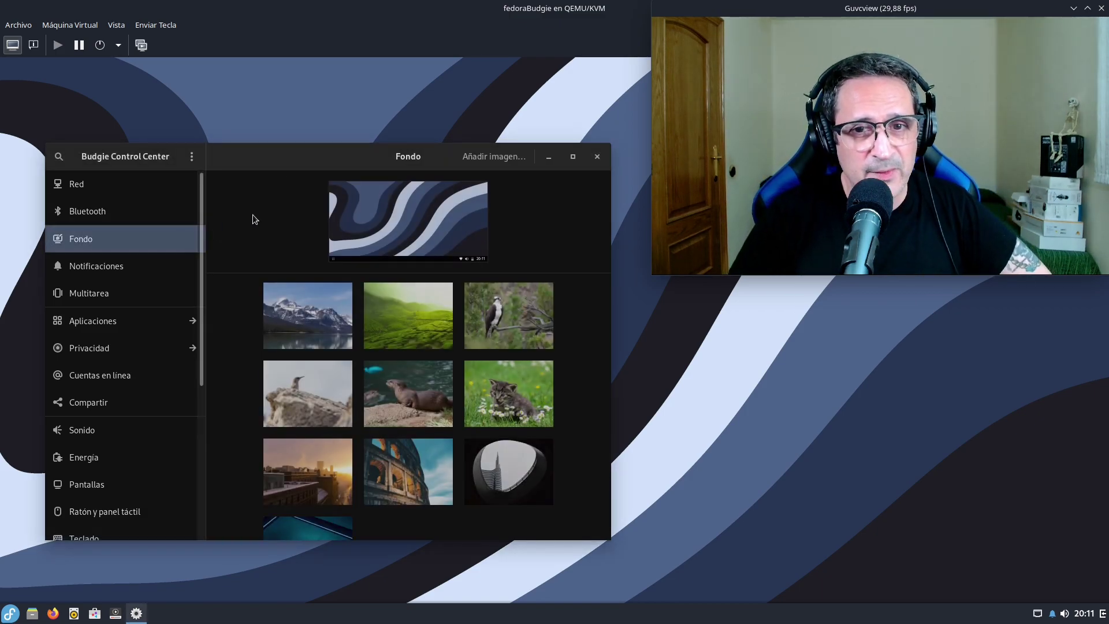
Try the Colosseum picture as the desktop wallpaper and replace it with the Saturn picture.
left_click_drag(418, 163, 411, 127)
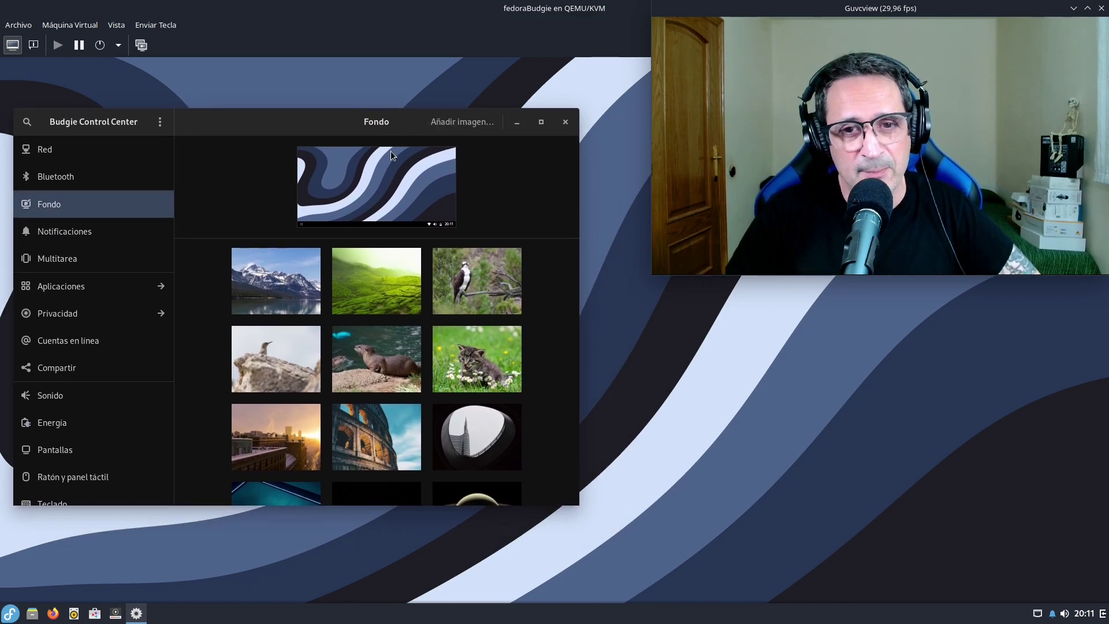
scroll(409, 281, "down", 2)
scroll(409, 280, "down", 3)
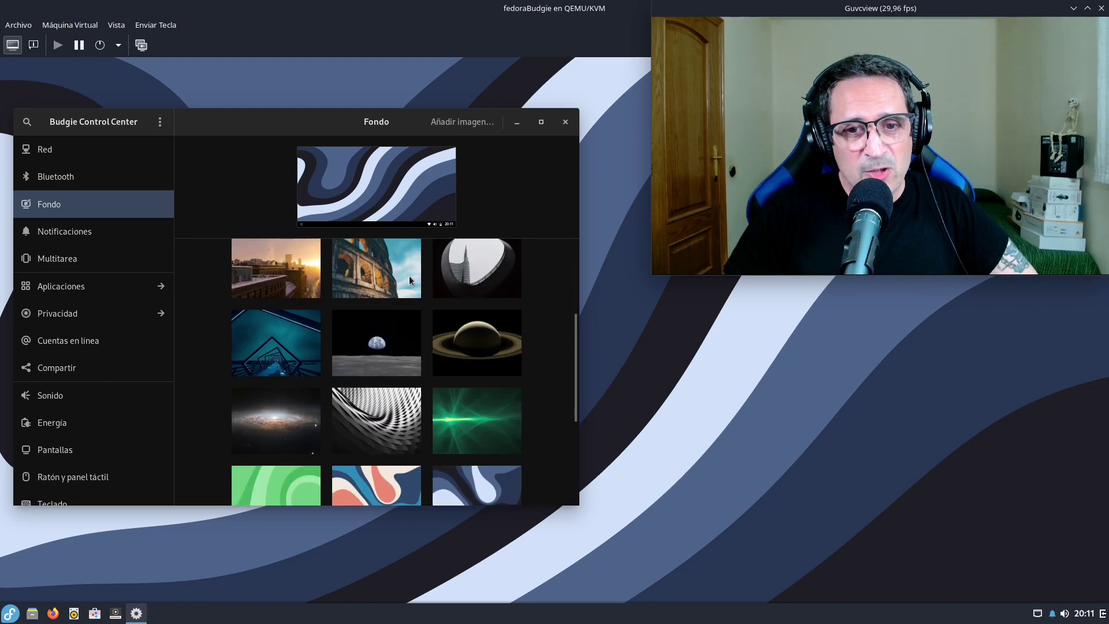
left_click(379, 268)
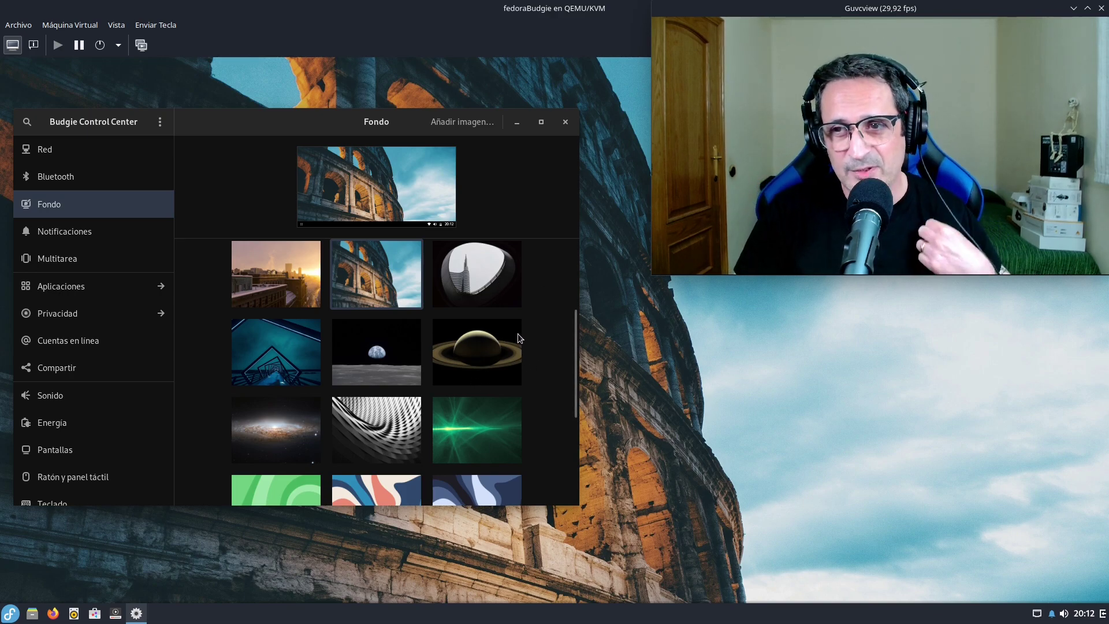
left_click(472, 359)
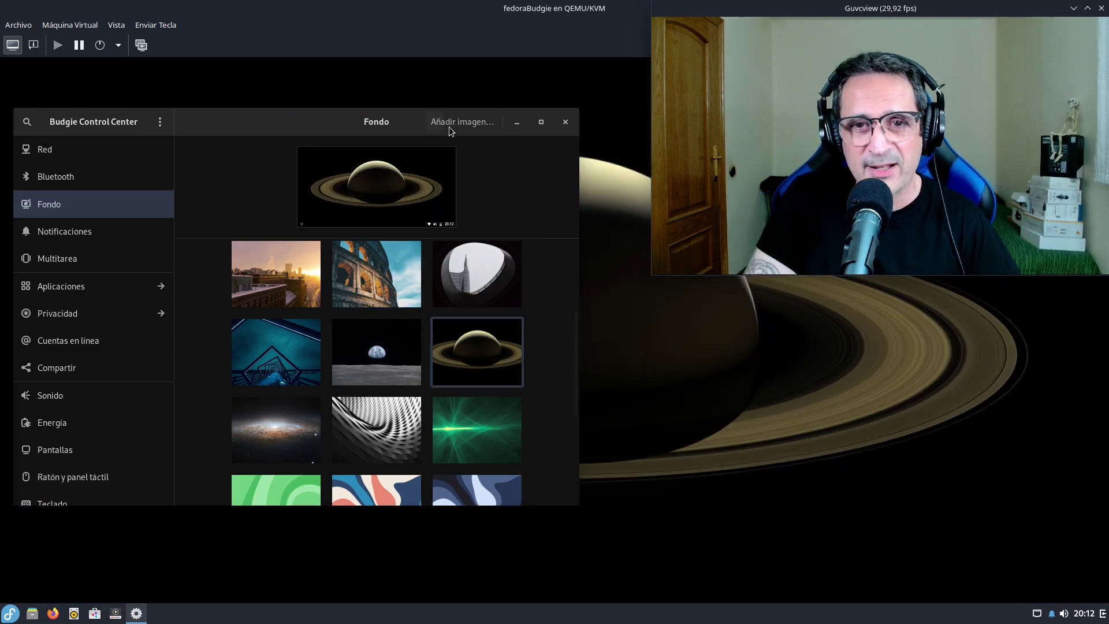
Shrink the Guvcview webcam window and move the Budgie Control Center window closer to the middle of the desktop.
left_click_drag(302, 124, 356, 105)
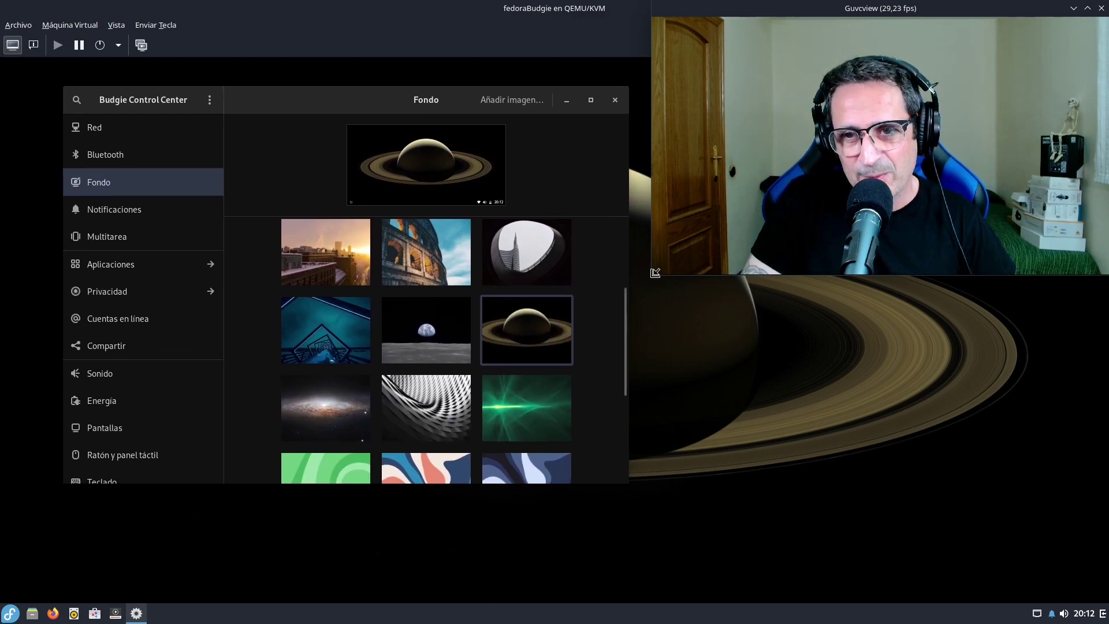
left_click_drag(651, 275, 819, 181)
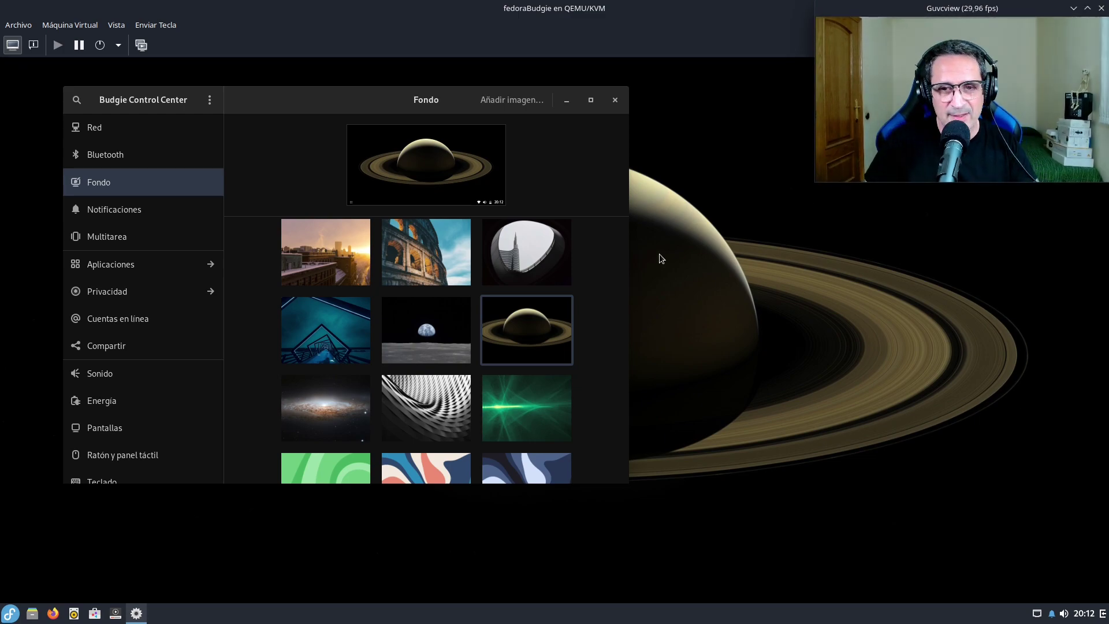
left_click_drag(386, 113, 469, 102)
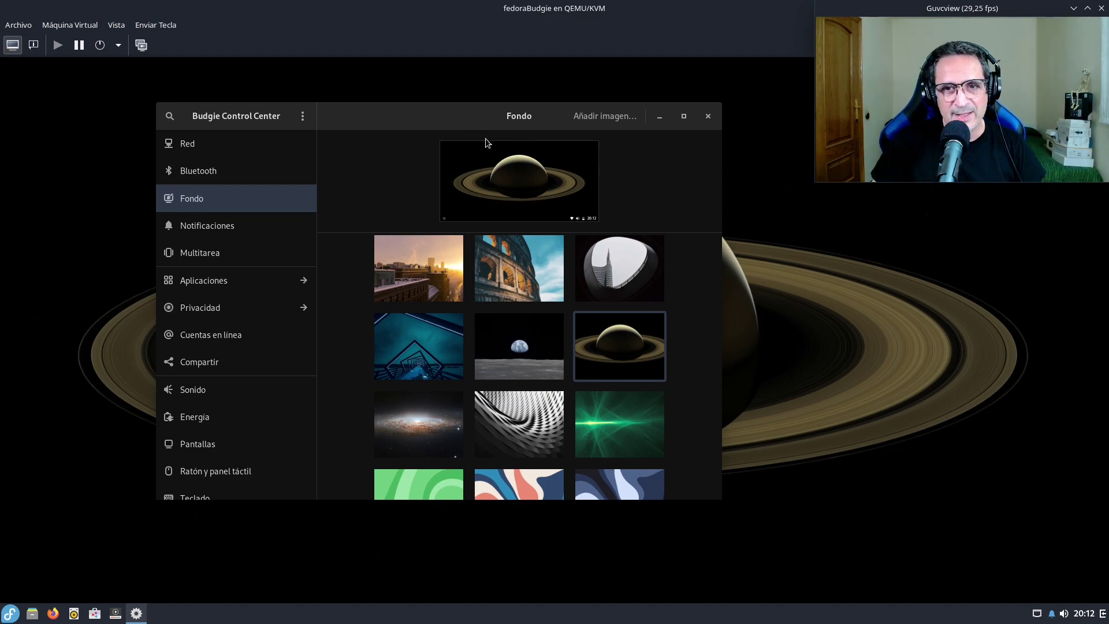
Try the snowy city sunset picture as the desktop wallpaper and move the settings window aside to view it.
scroll(514, 254, "down", 5)
scroll(545, 358, "up", 8)
left_click(429, 376)
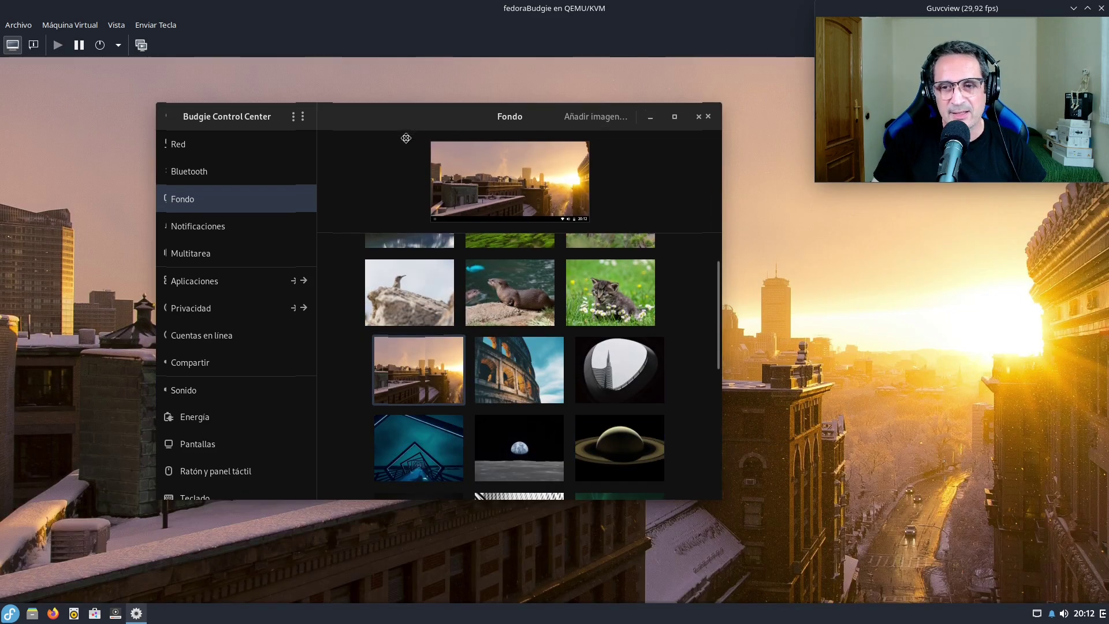
left_click_drag(453, 124, 360, 180)
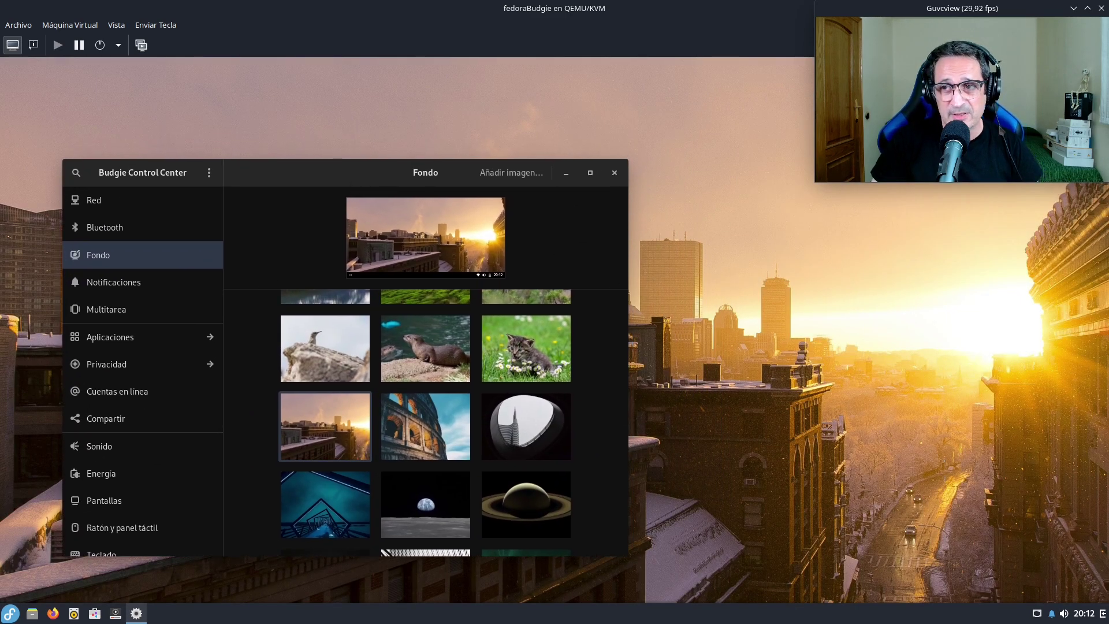
Set the Saturn picture as the desktop wallpaper and close the Budgie Control Center.
left_click(541, 508)
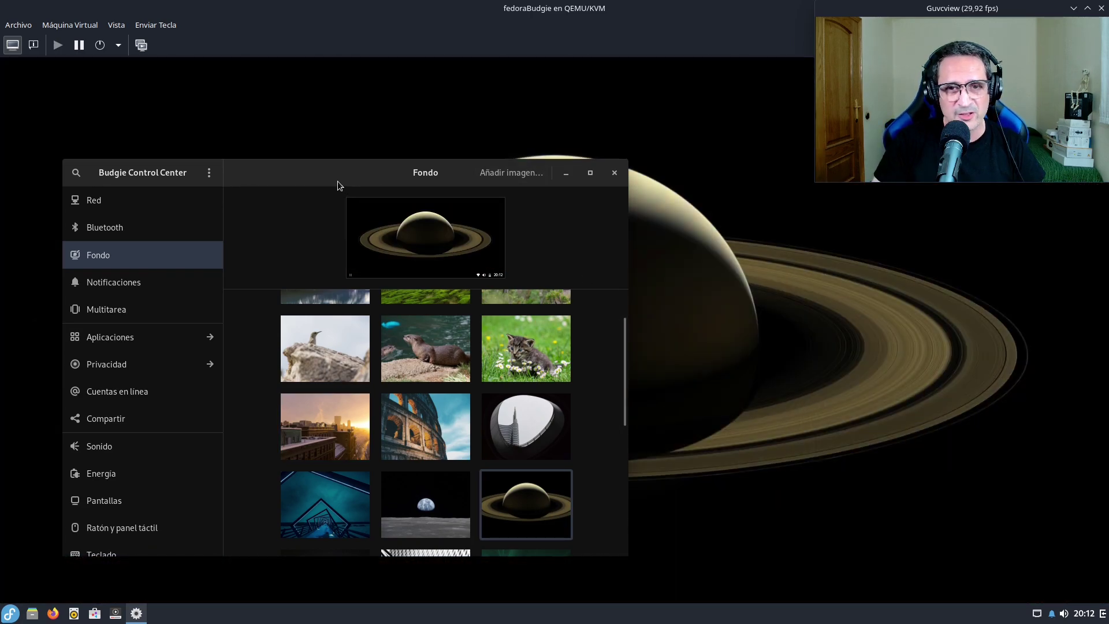
left_click_drag(354, 169, 354, 164)
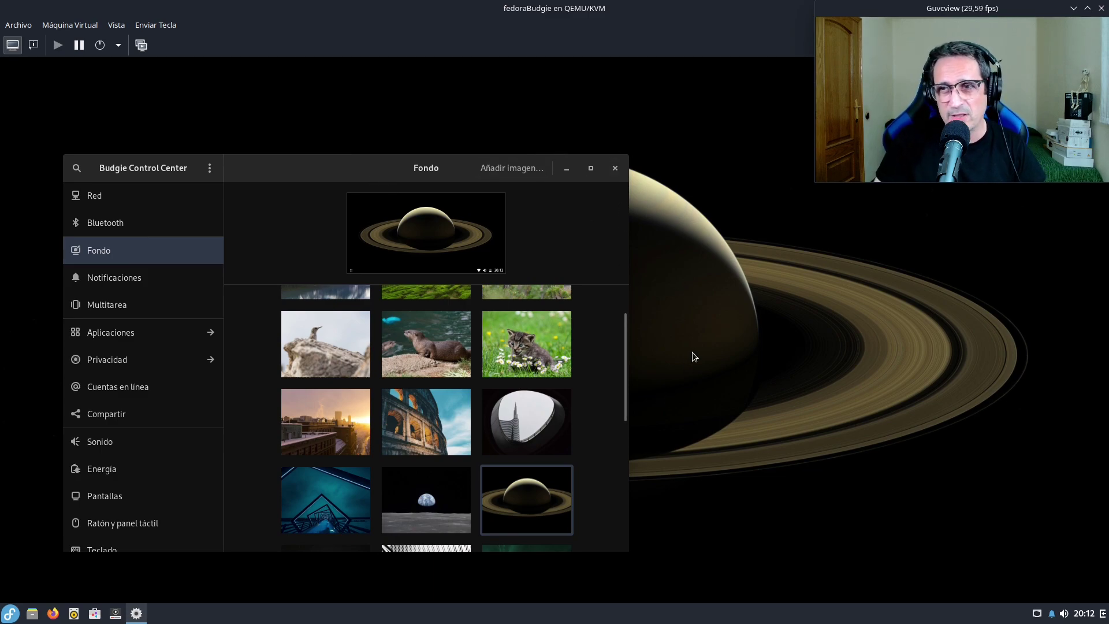
left_click(614, 168)
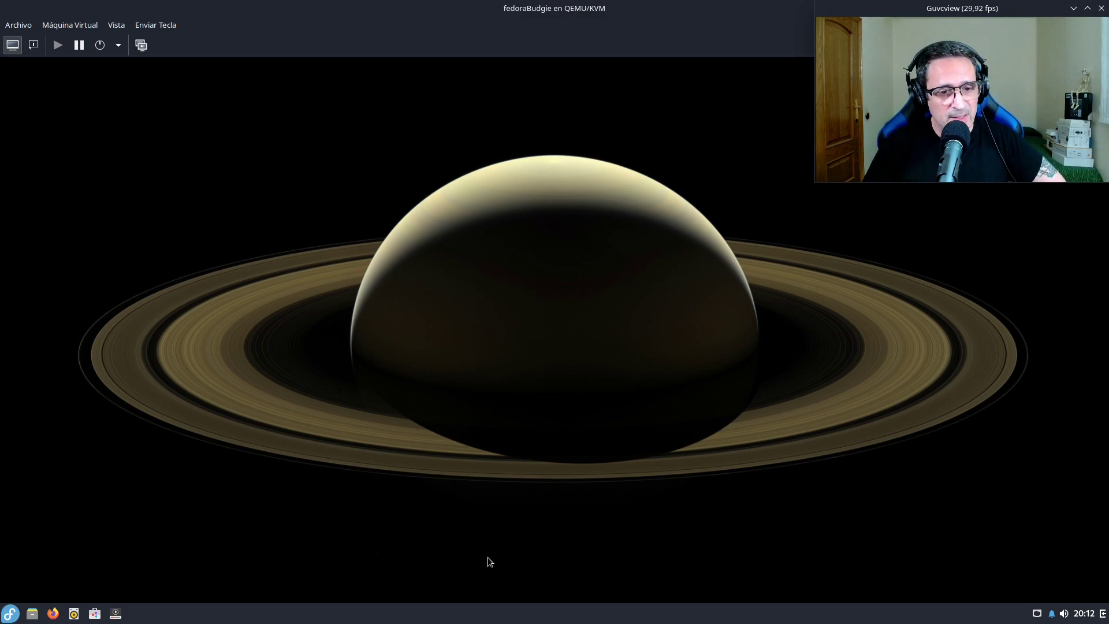
Open Firefox, check its version in the About Firefox information, and close that window.
left_click(53, 613)
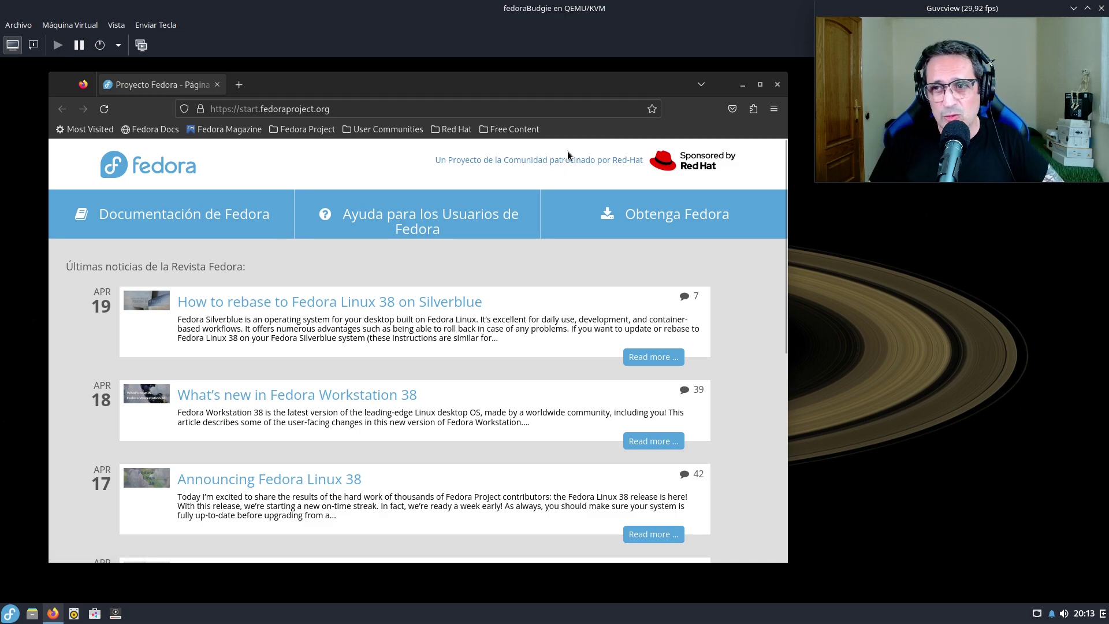
left_click(773, 113)
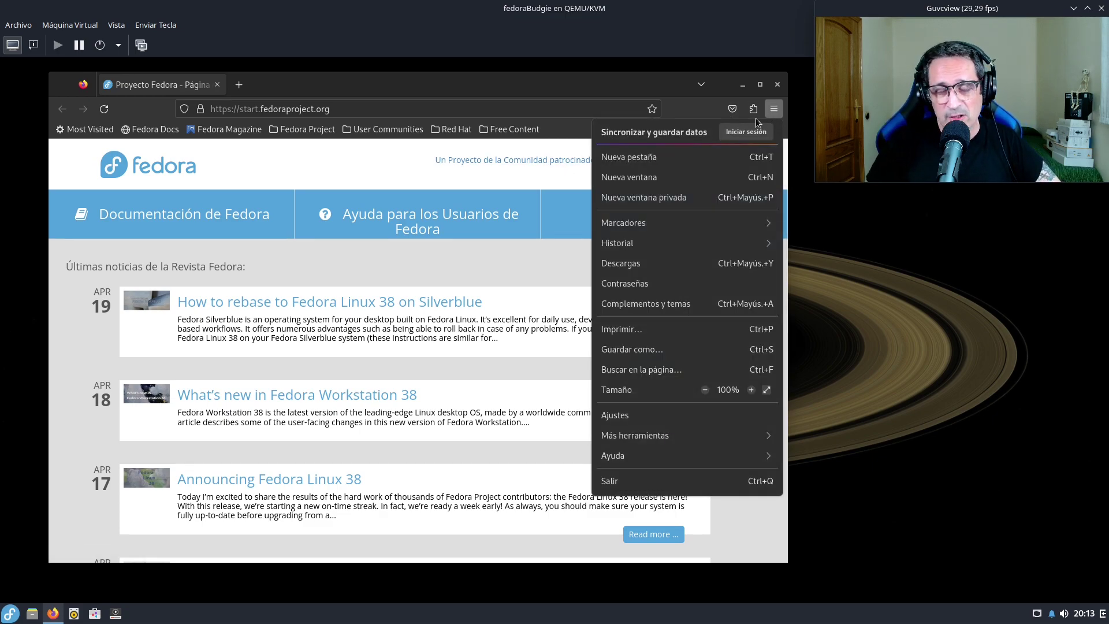
left_click(623, 460)
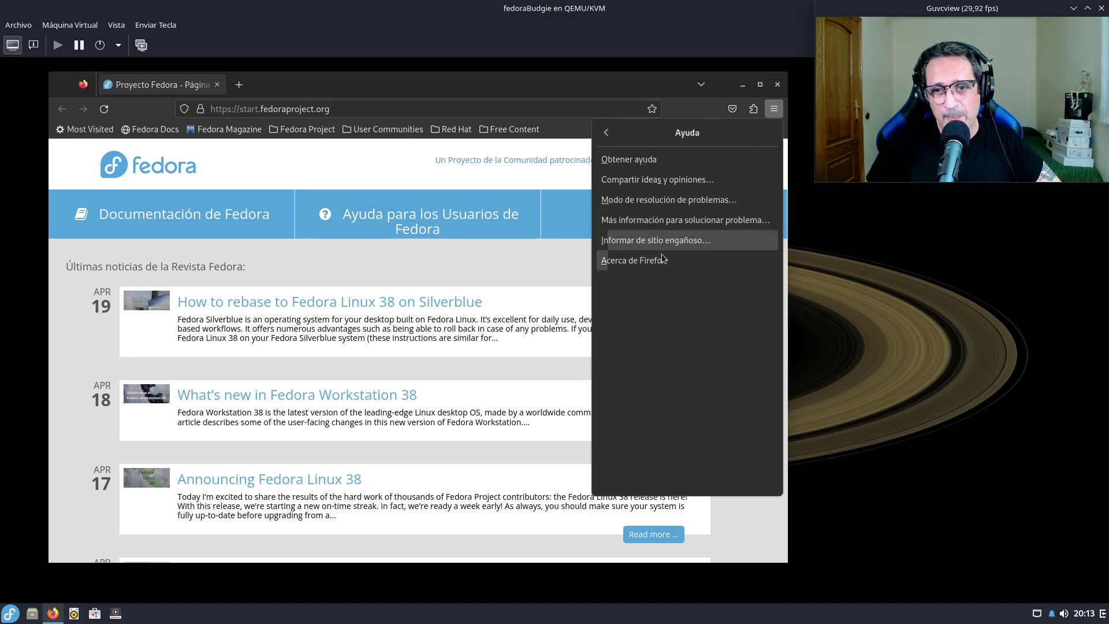
left_click(264, 409)
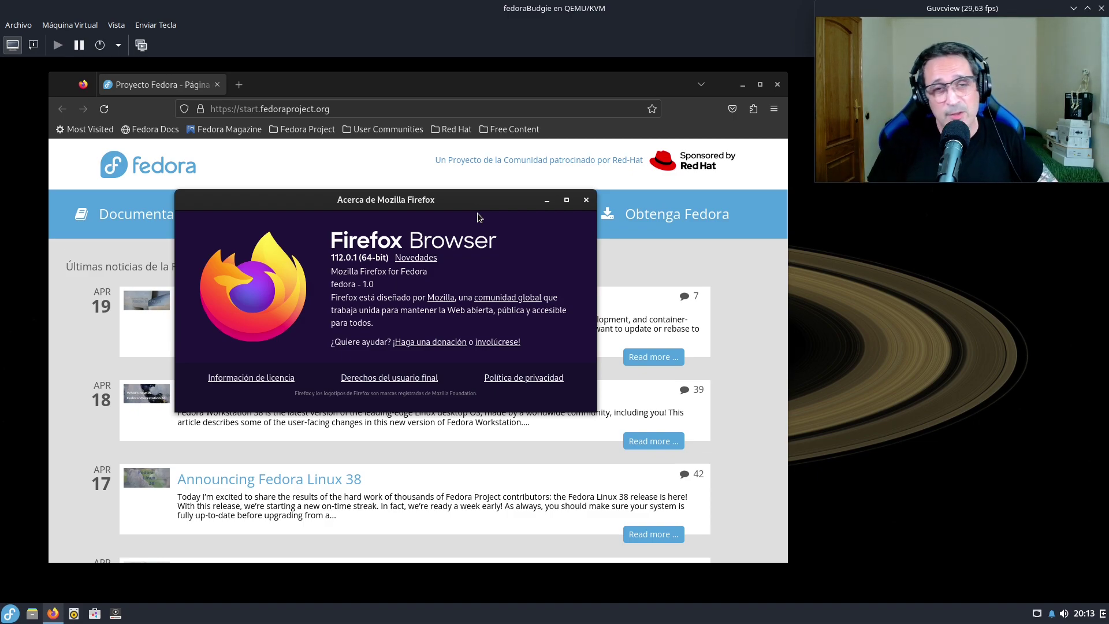
left_click(587, 200)
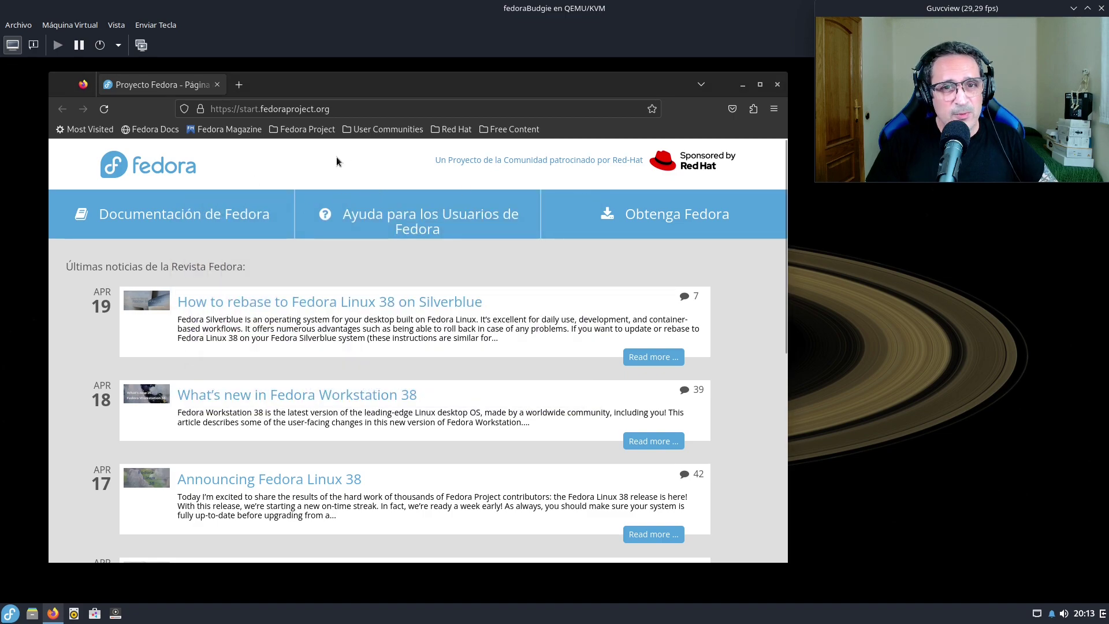
Visit the Get Fedora and Planet Fedora pages from the Fedora Project bookmarks.
left_click(317, 130)
left_click(322, 152)
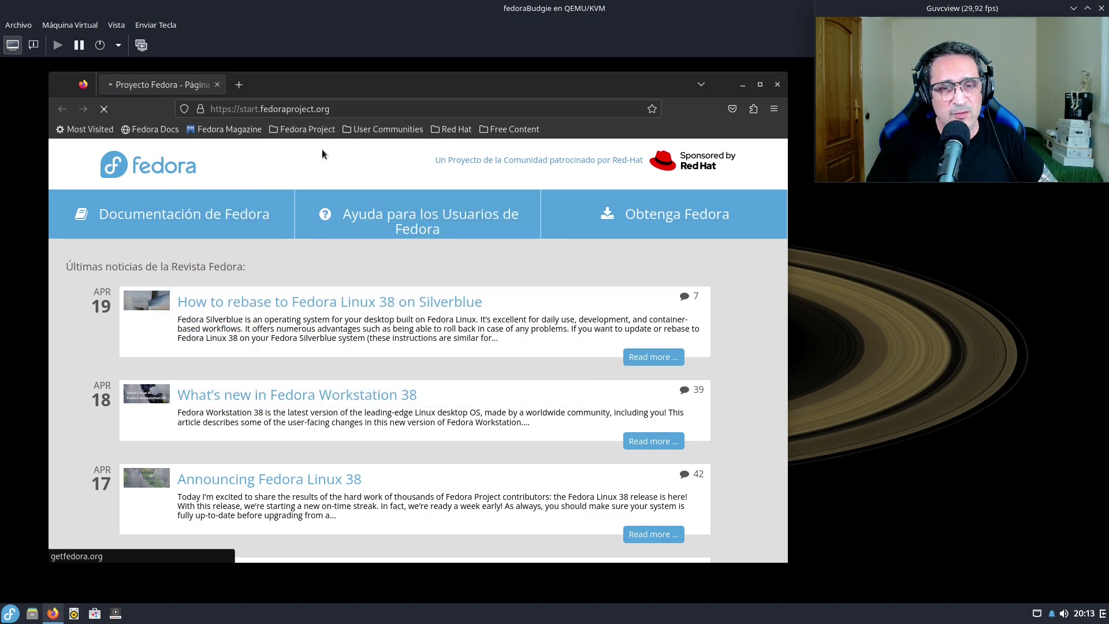
left_click(309, 133)
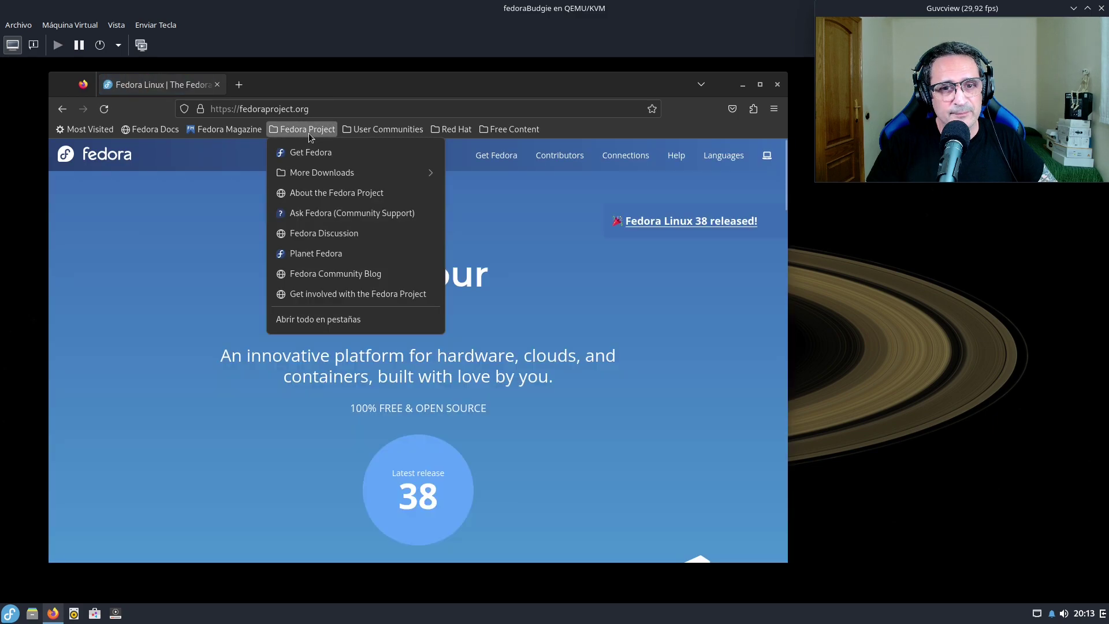
left_click(338, 254)
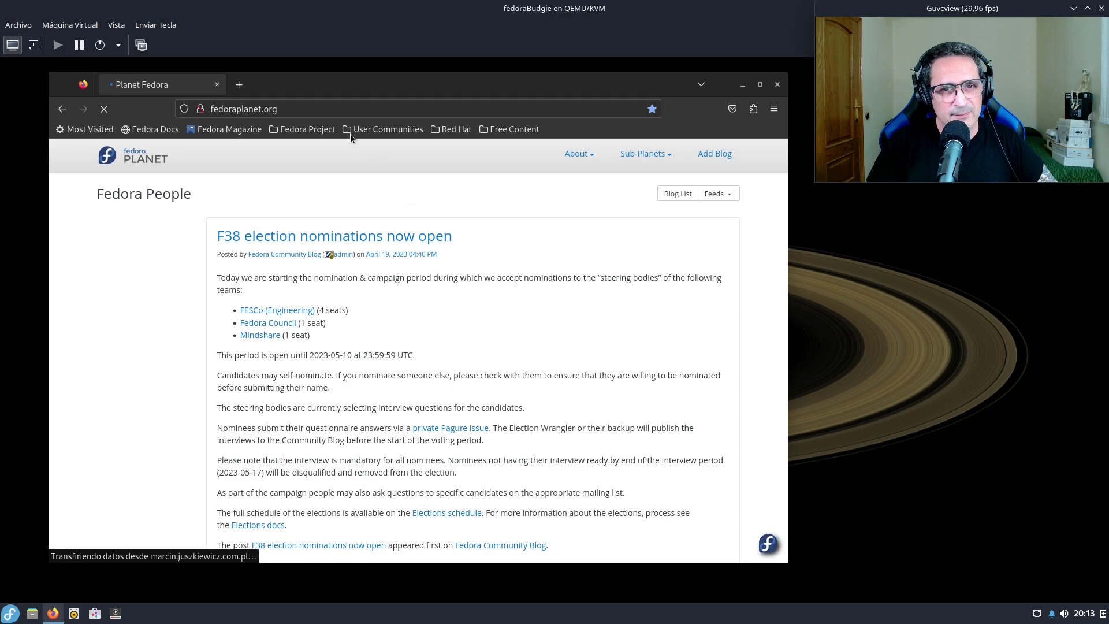
Return to the Get Fedora bookmark and examine the Fedora editions presented on the project's home page.
left_click(320, 128)
left_click(327, 156)
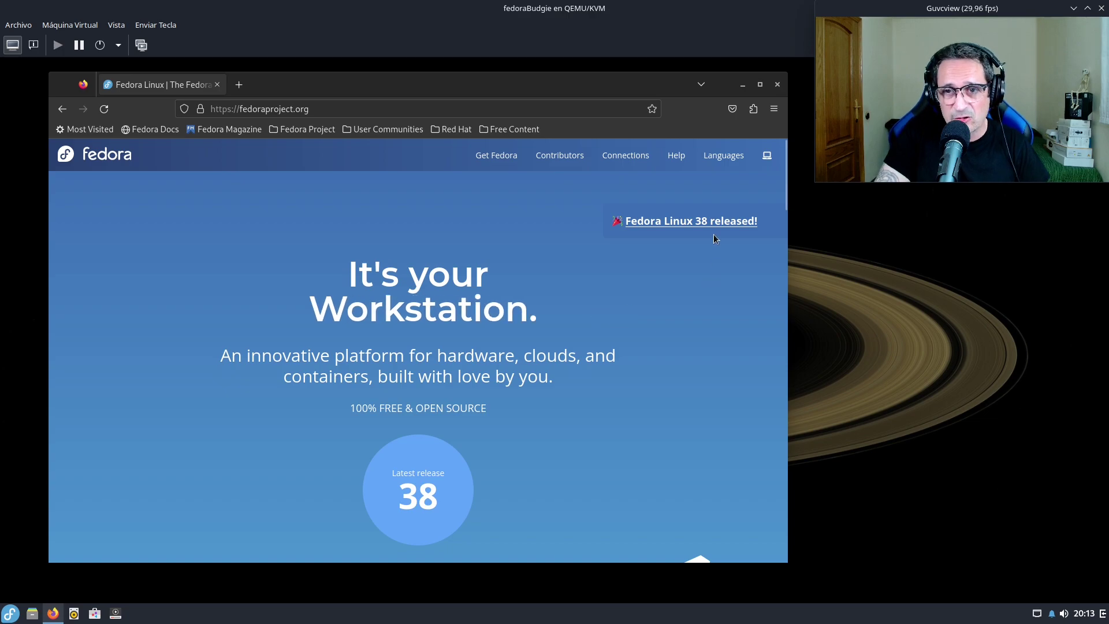
scroll(474, 453, "down", 3)
scroll(477, 455, "down", 5)
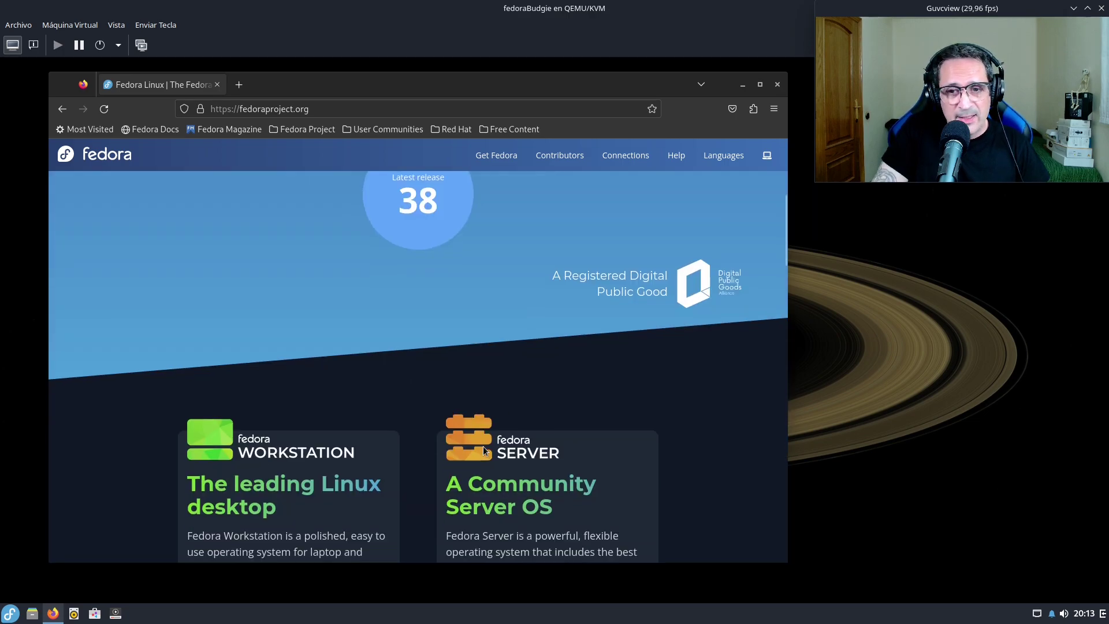
scroll(451, 426, "down", 2)
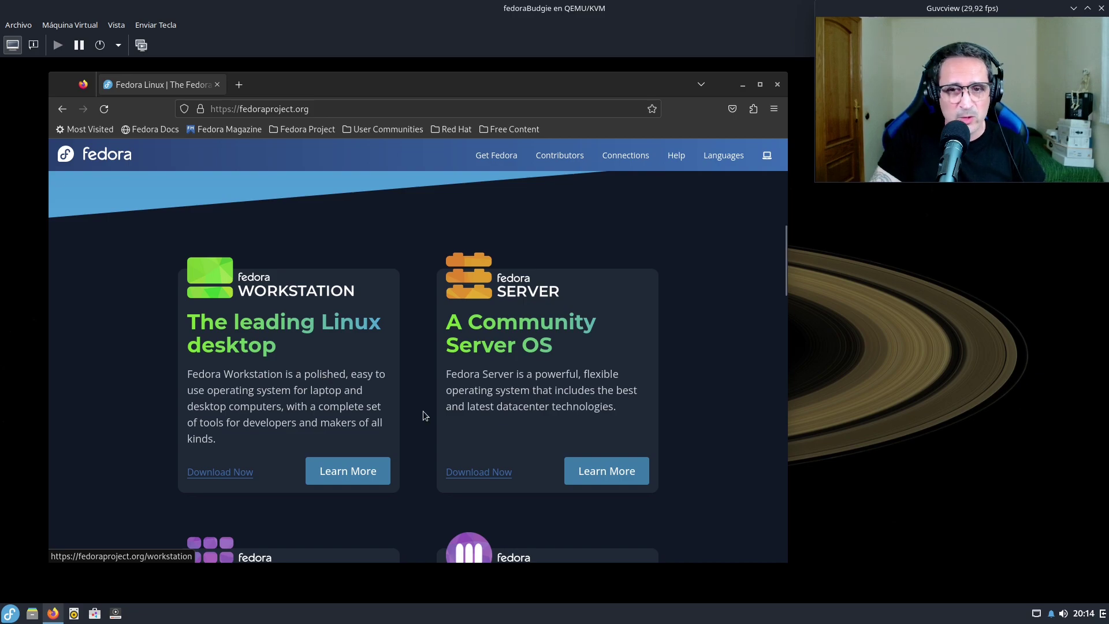
scroll(728, 344, "down", 4)
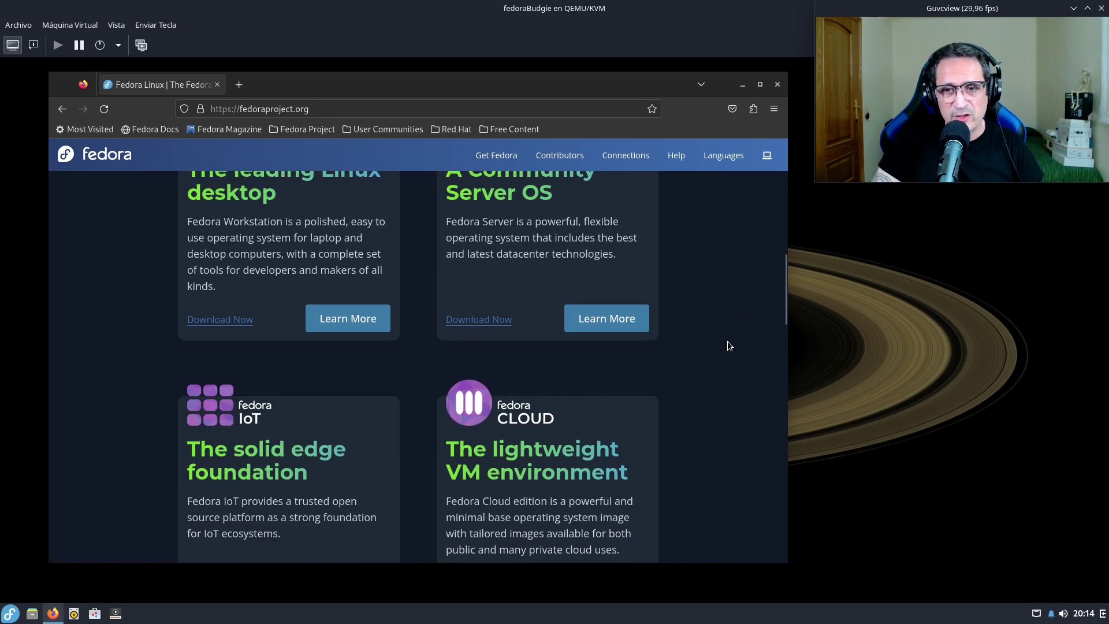
scroll(728, 345, "down", 3)
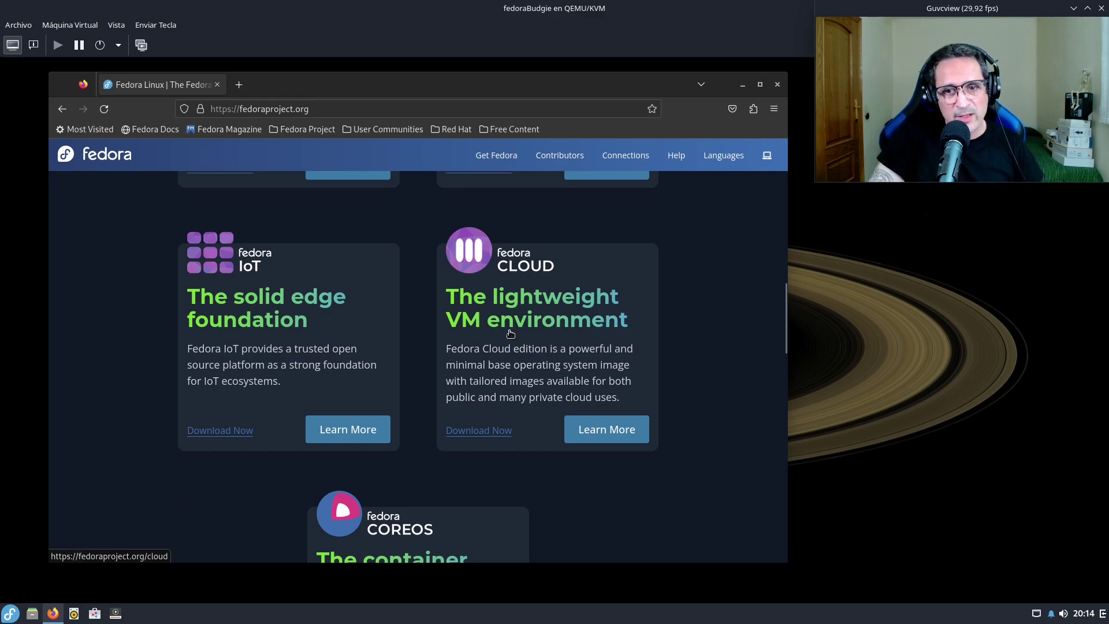
scroll(451, 347, "down", 4)
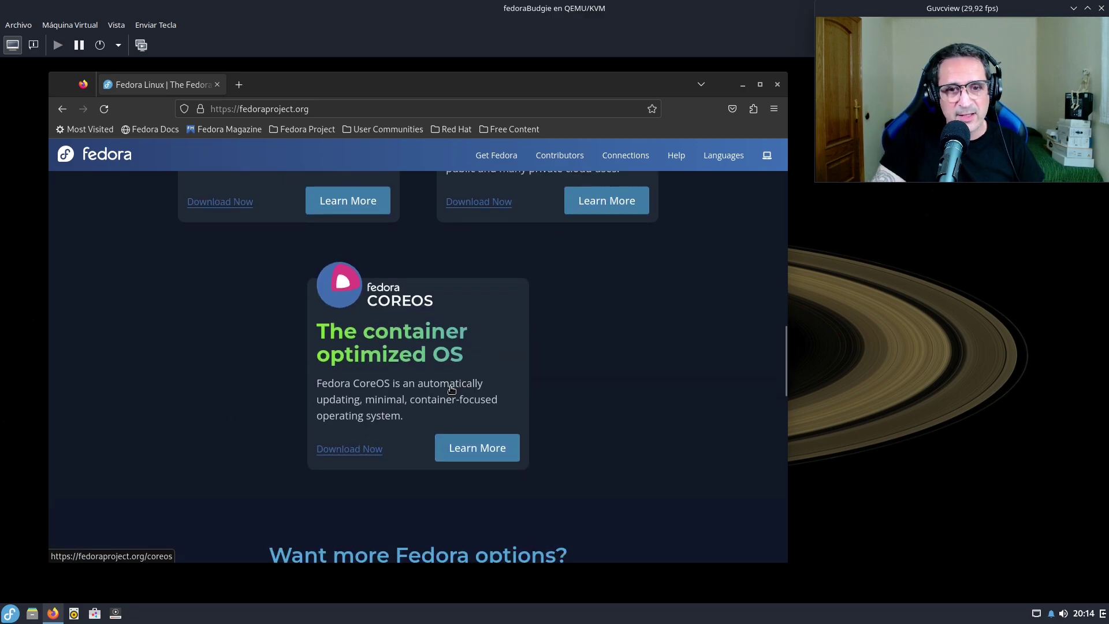
Look through the remaining Fedora options on the home page and open the Fedora Spins page.
scroll(452, 348, "down", 8)
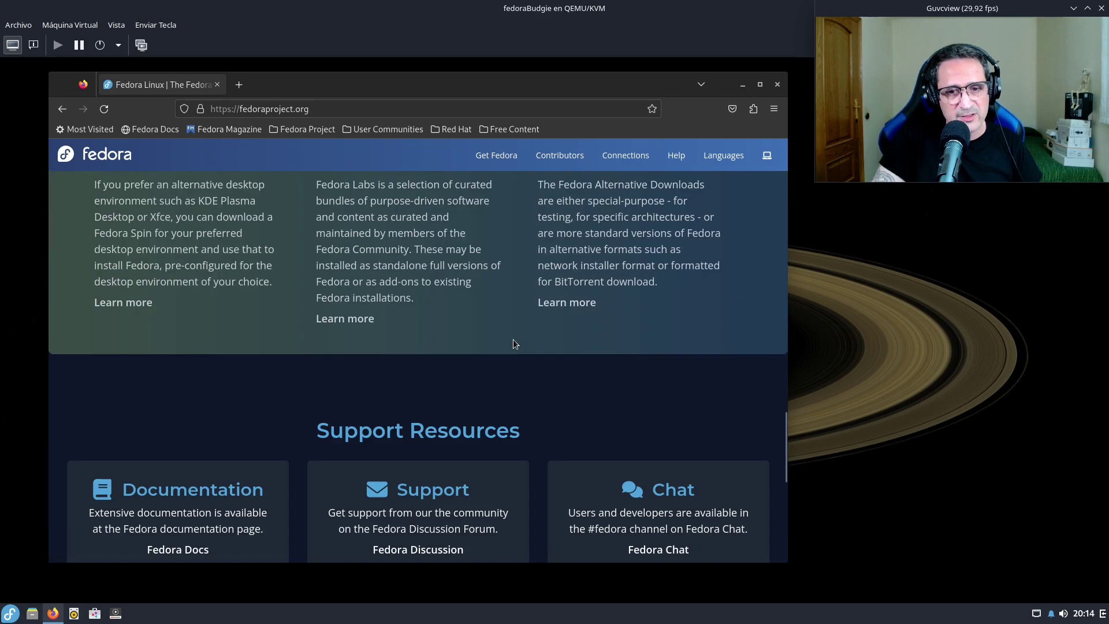
scroll(452, 373, "down", 6)
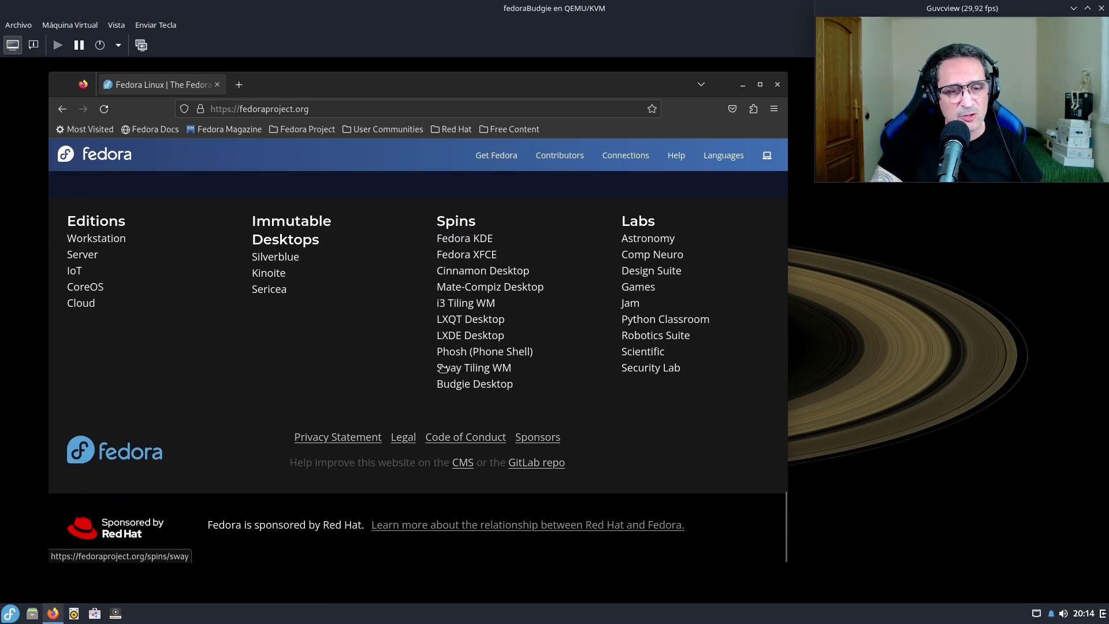
scroll(432, 362, "up", 7)
scroll(434, 367, "up", 4)
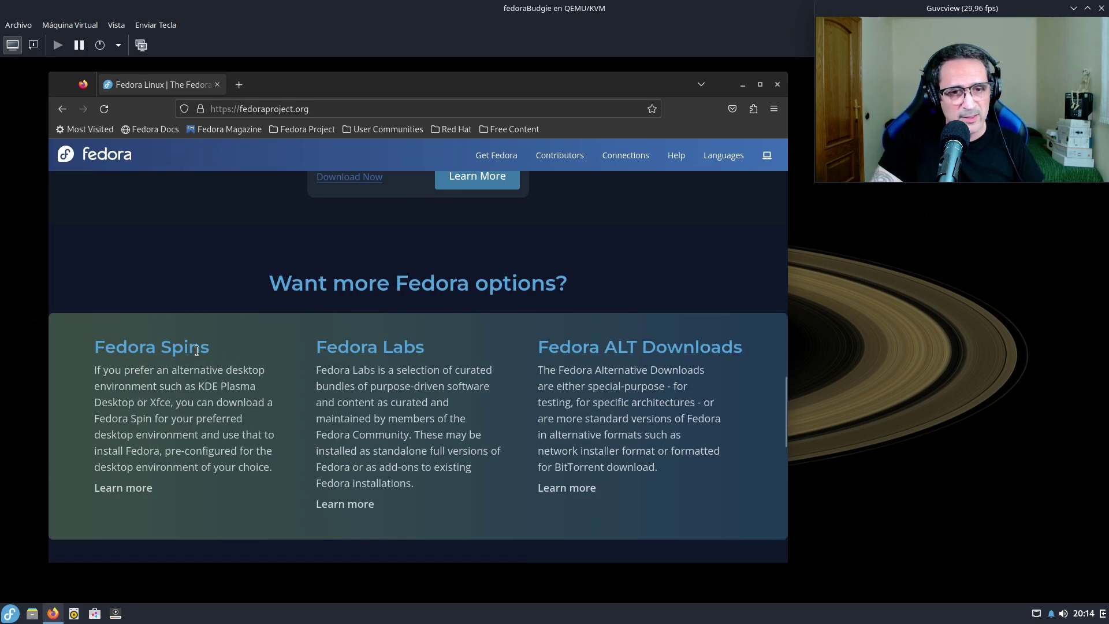
left_click(123, 487)
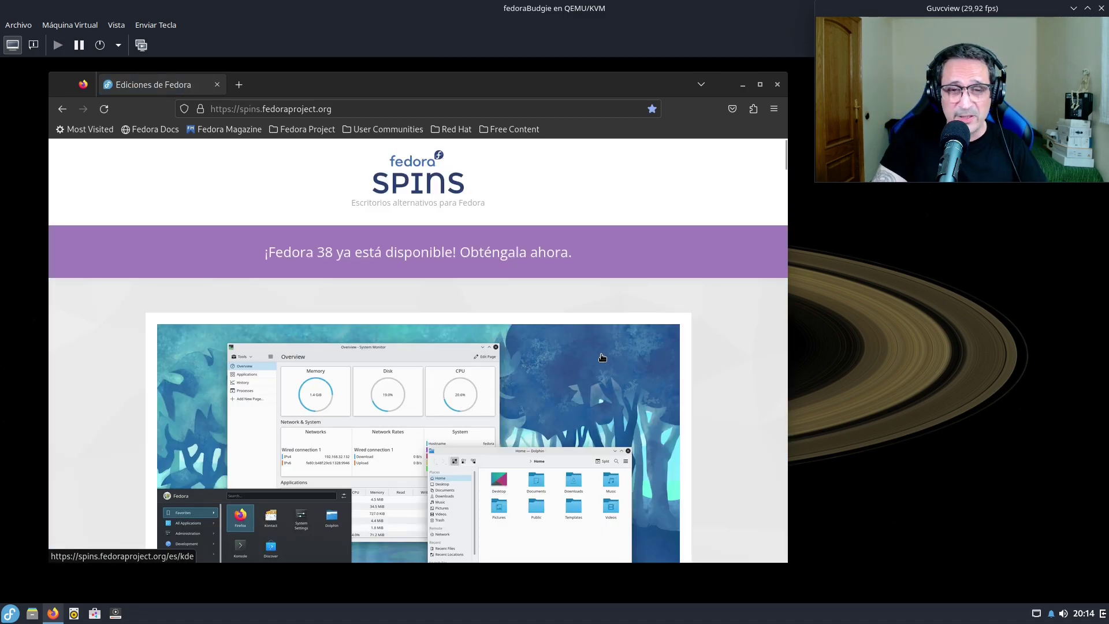
Examine the alternative desktops offered on the Fedora Spins page, from KDE Plasma Desktop to Sway.
scroll(702, 308, "down", 3)
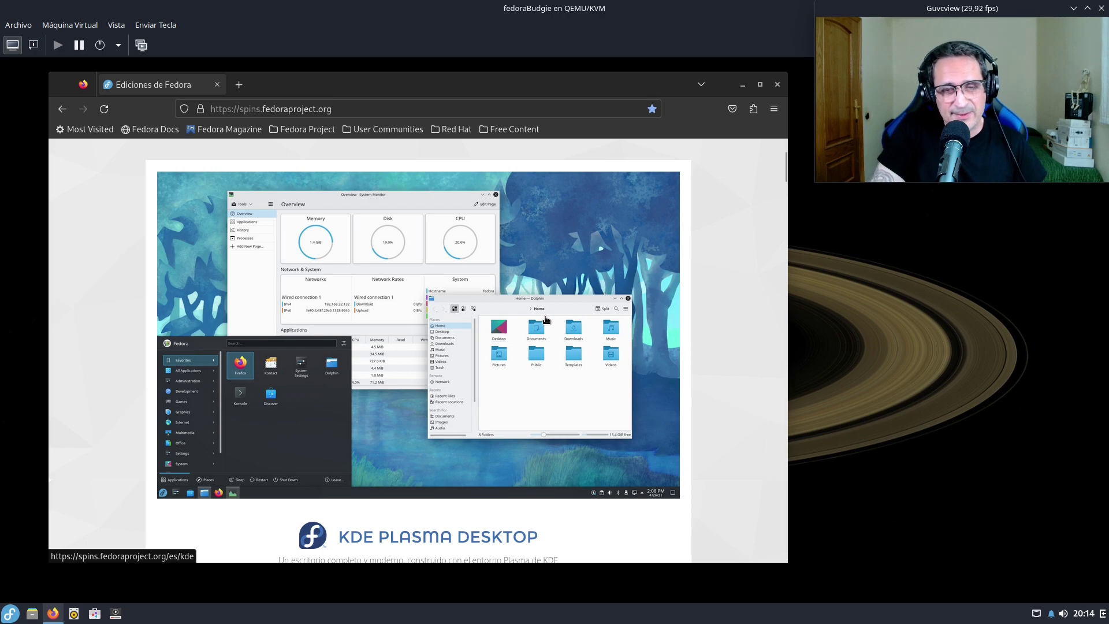
scroll(658, 286, "down", 5)
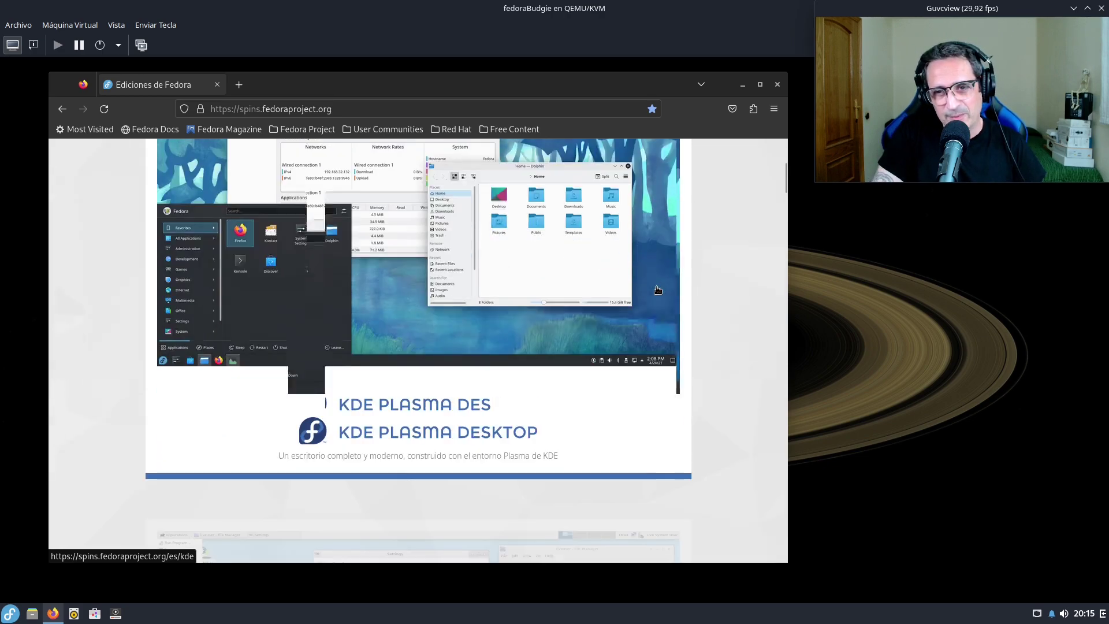
scroll(658, 286, "down", 3)
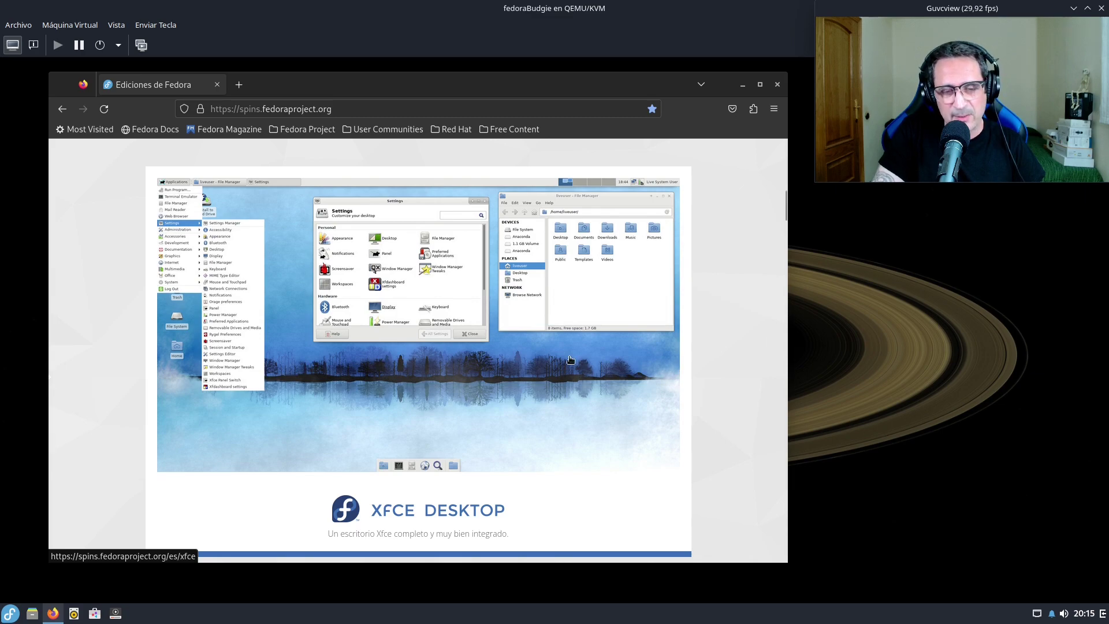
scroll(568, 367, "down", 2)
scroll(558, 335, "down", 9)
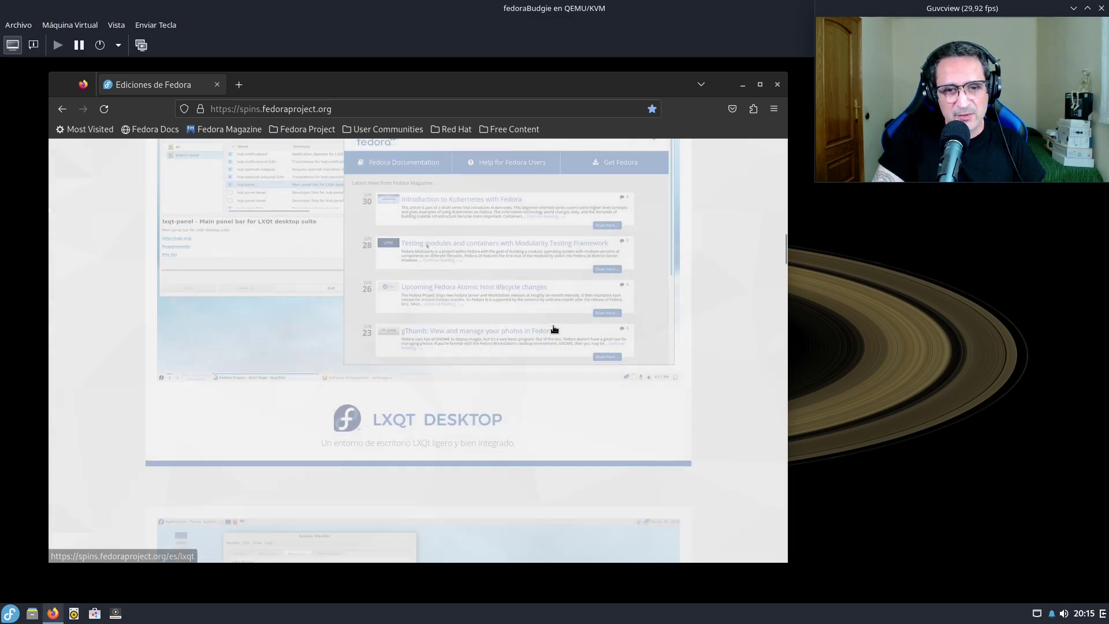
scroll(553, 329, "down", 15)
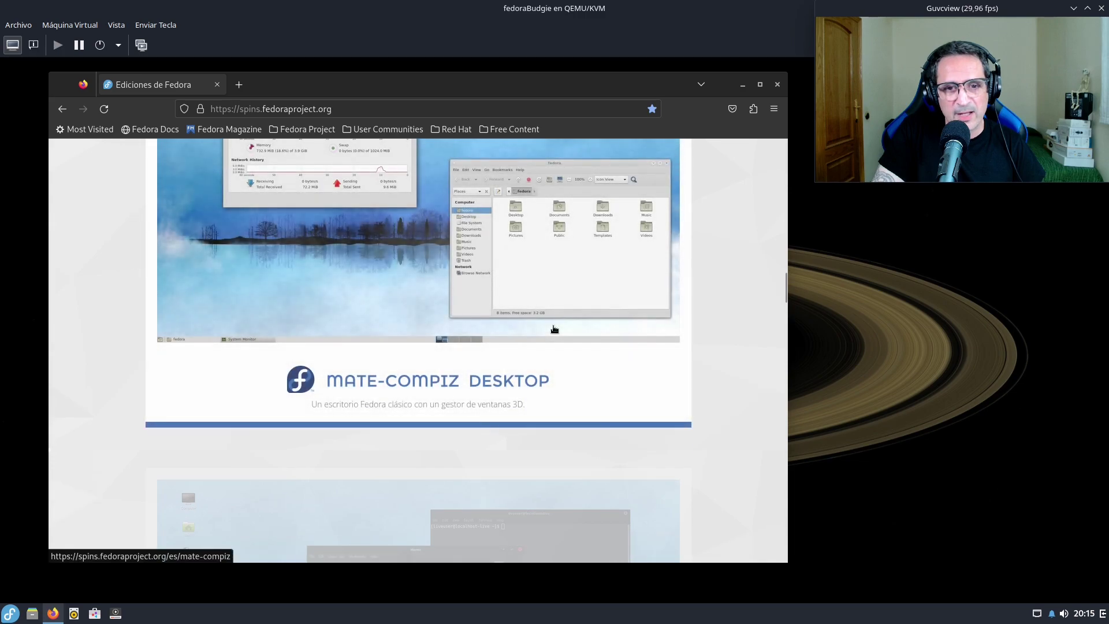
scroll(555, 330, "down", 20)
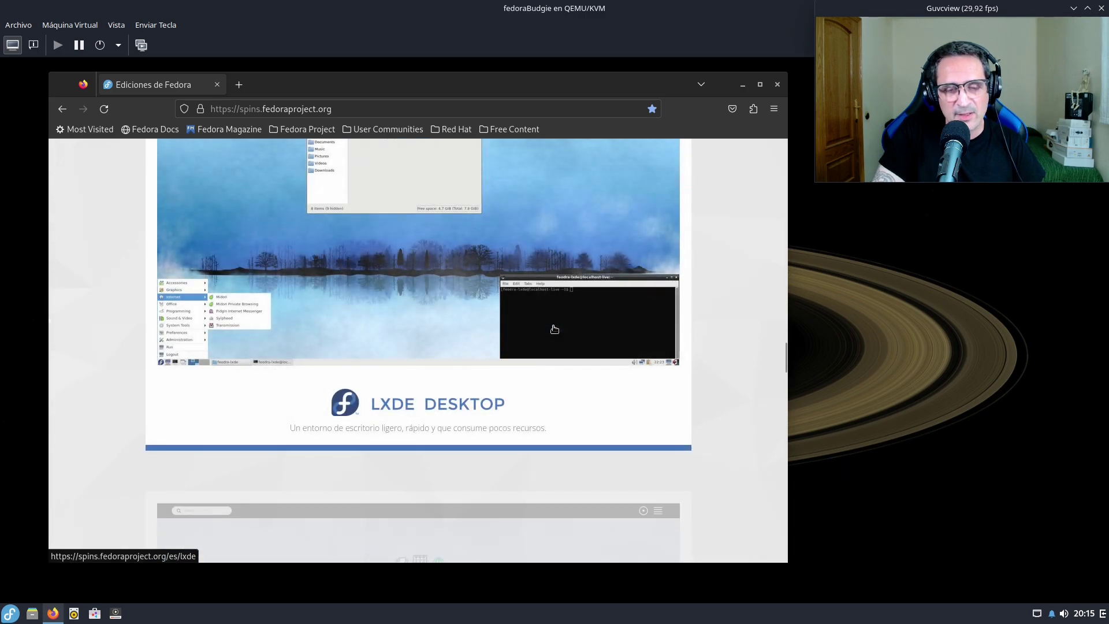
scroll(555, 330, "down", 6)
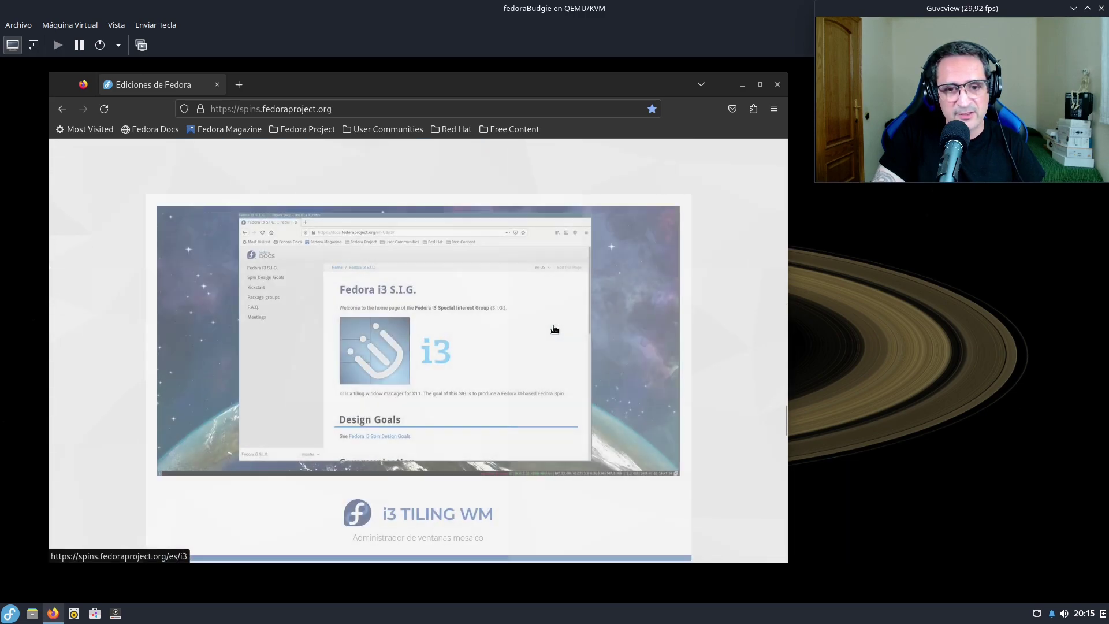
scroll(553, 330, "down", 10)
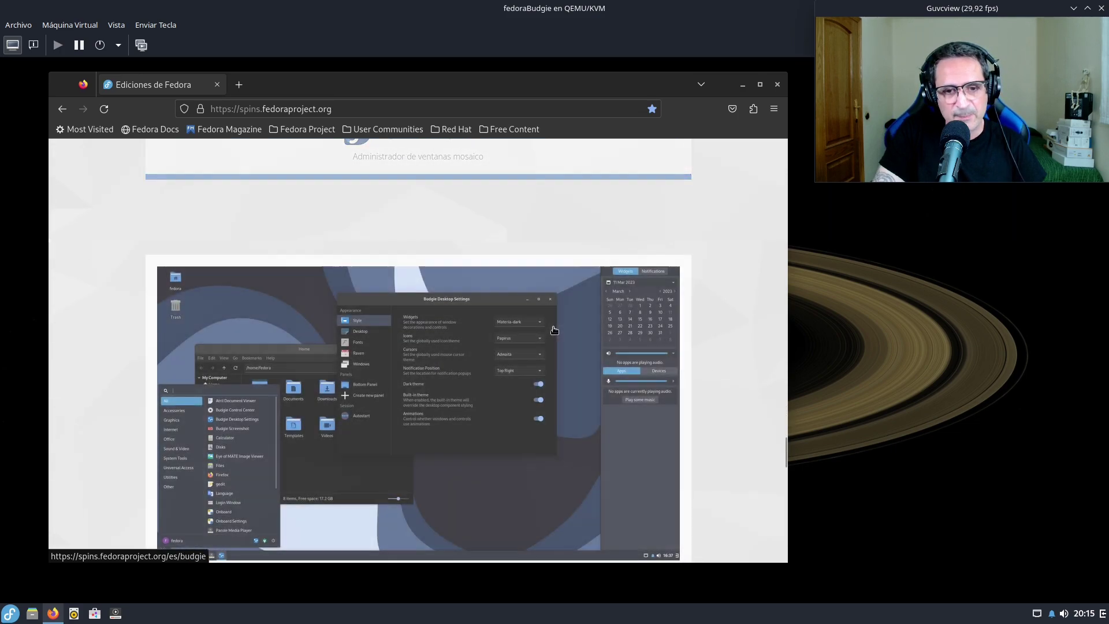
scroll(553, 330, "down", 8)
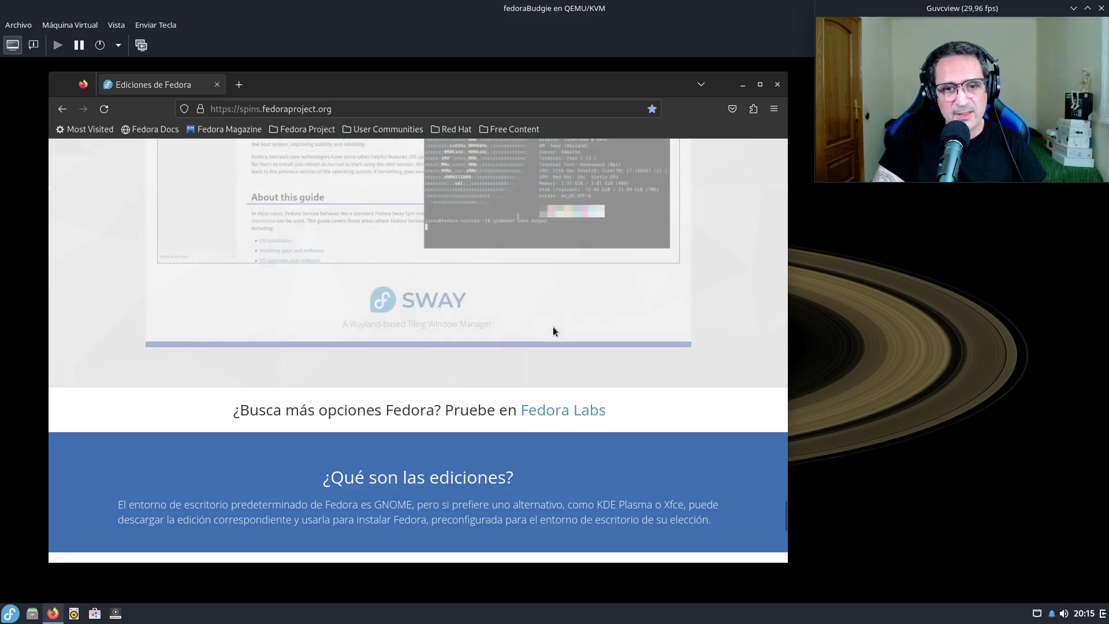
Open the Budgie Desktop spin page, read its description, and close Firefox.
scroll(552, 329, "up", 6)
left_click(568, 476)
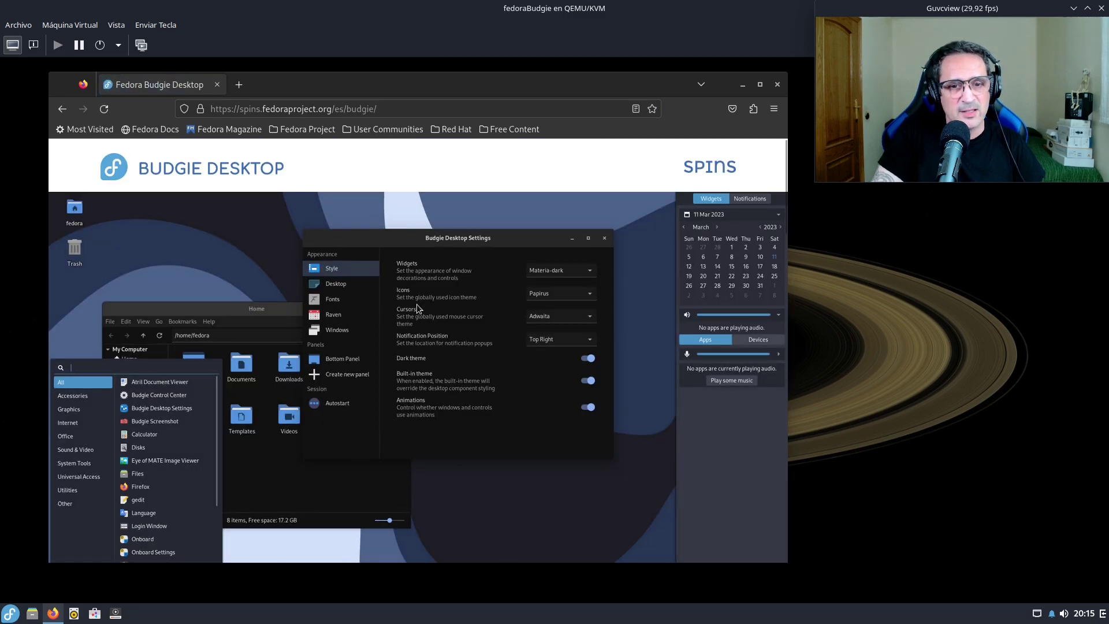
scroll(418, 304, "down", 5)
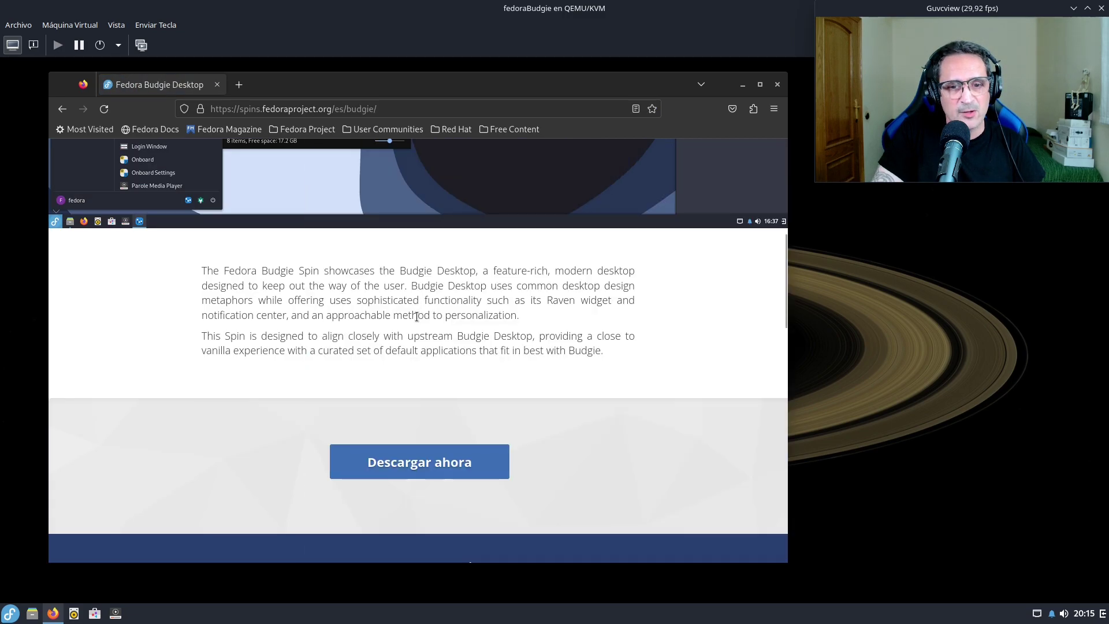
left_click(779, 85)
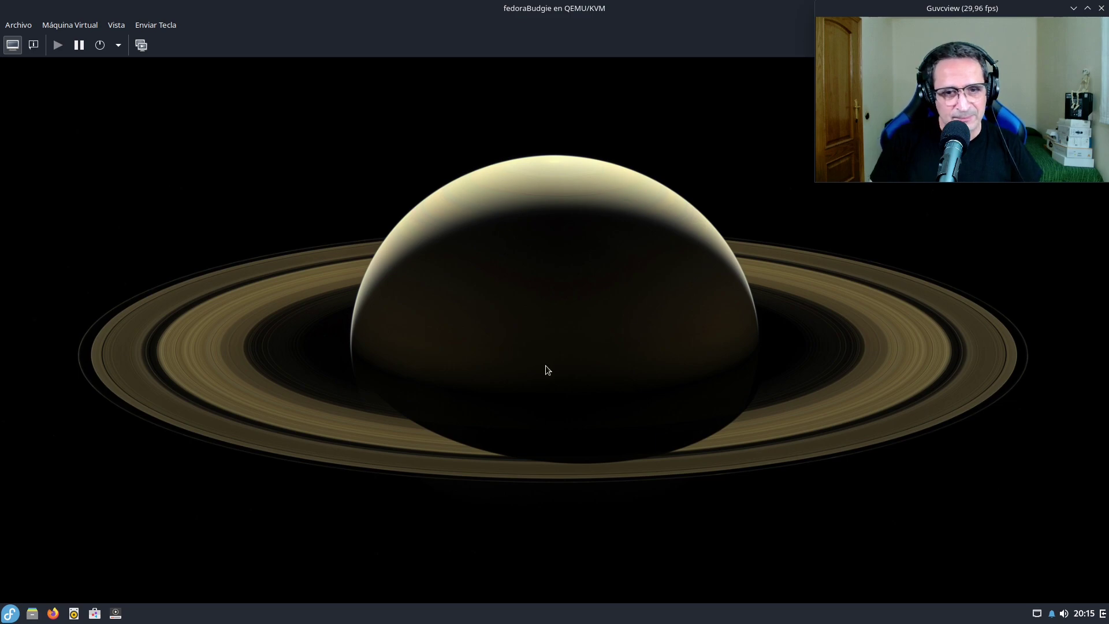
Launch the Software store, shift its window across the desktop, and minimize it.
left_click(95, 613)
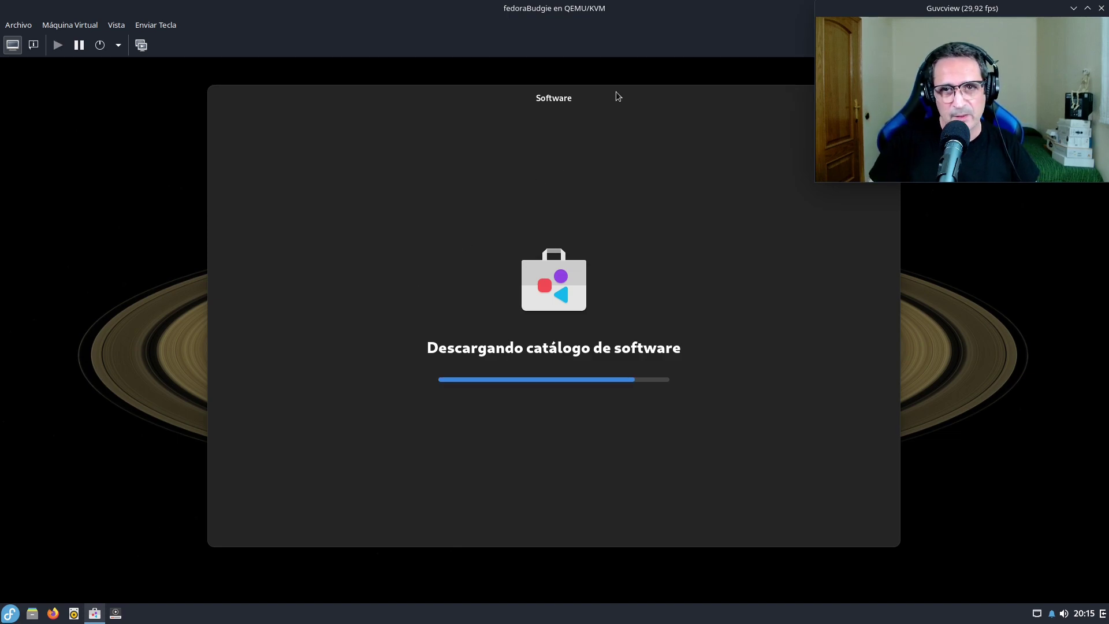
left_click_drag(763, 105, 672, 103)
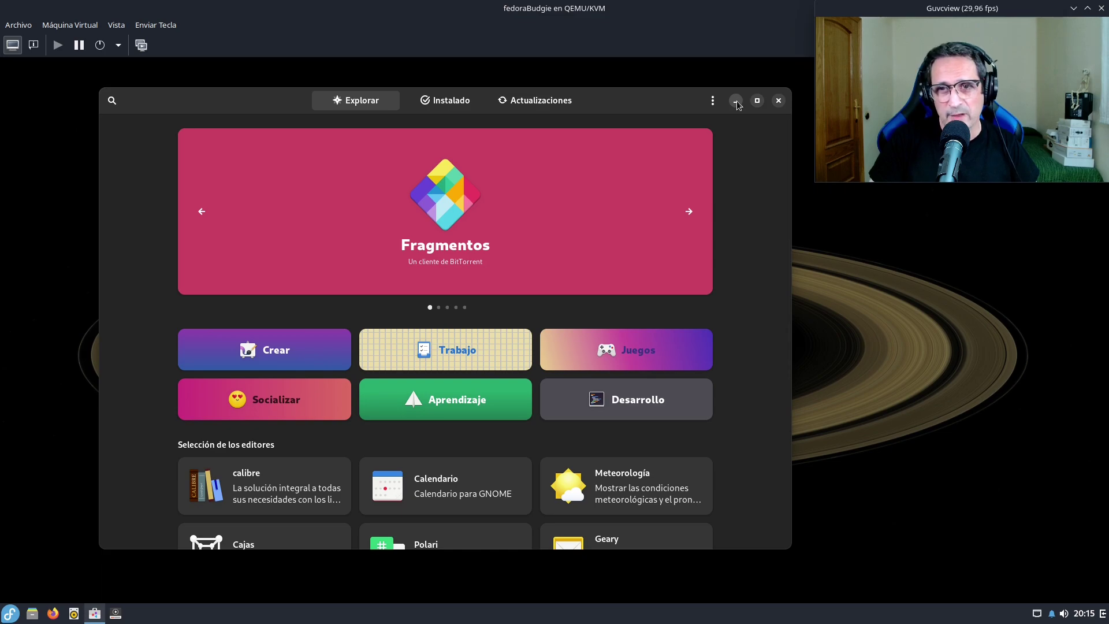
left_click(736, 102)
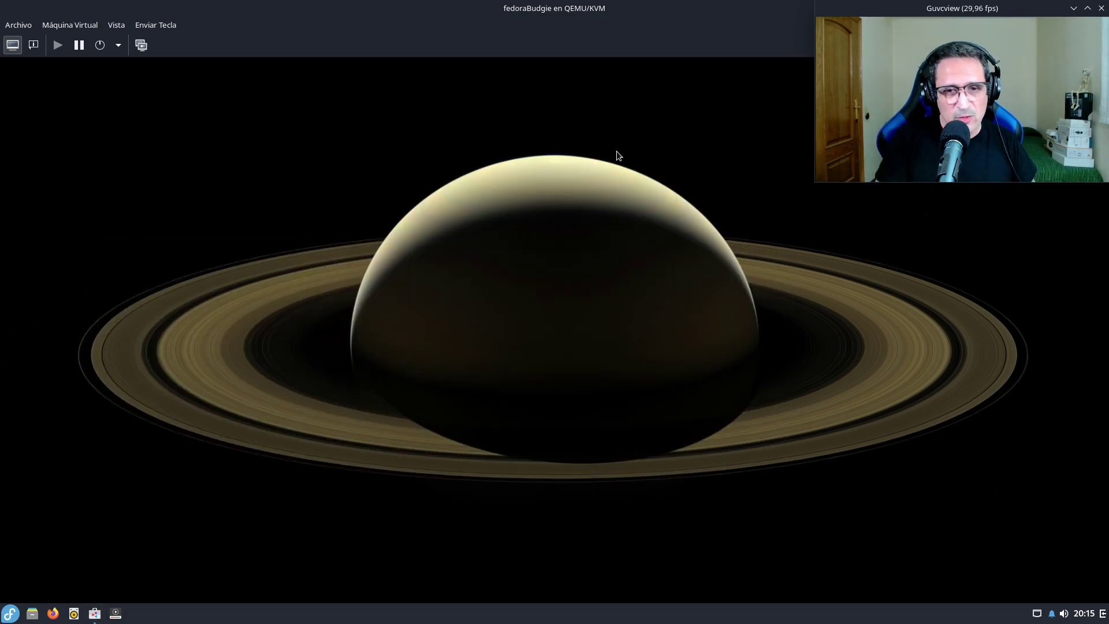
Open a terminal, enlarge its text by one zoom level, and run flatpak list to check the installed Flatpak packages.
key("ctrl+alt+t")
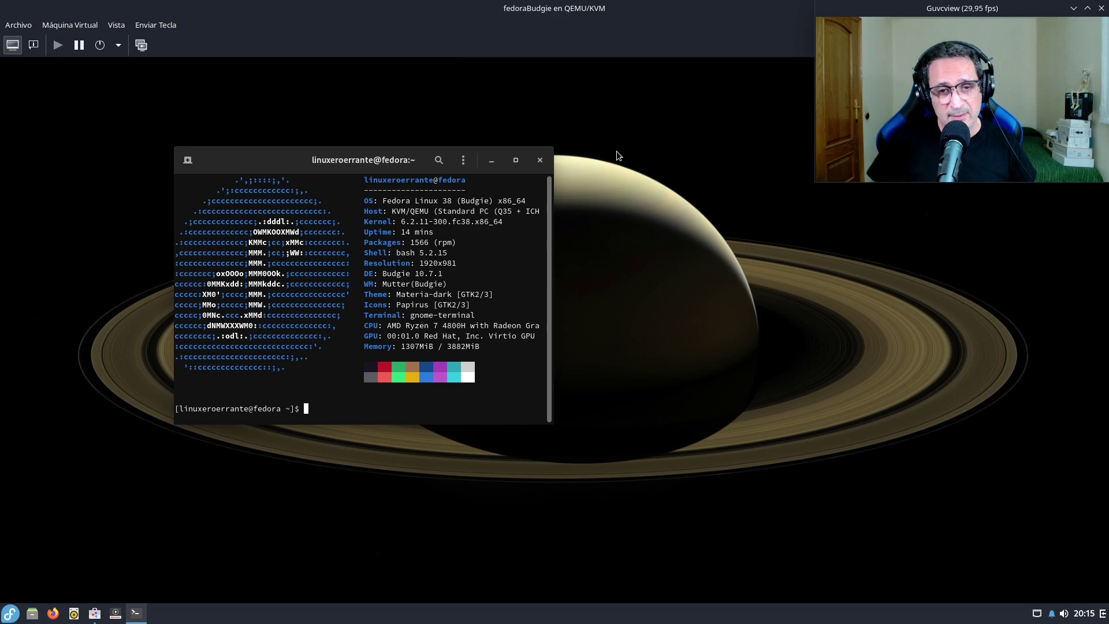
type("flat")
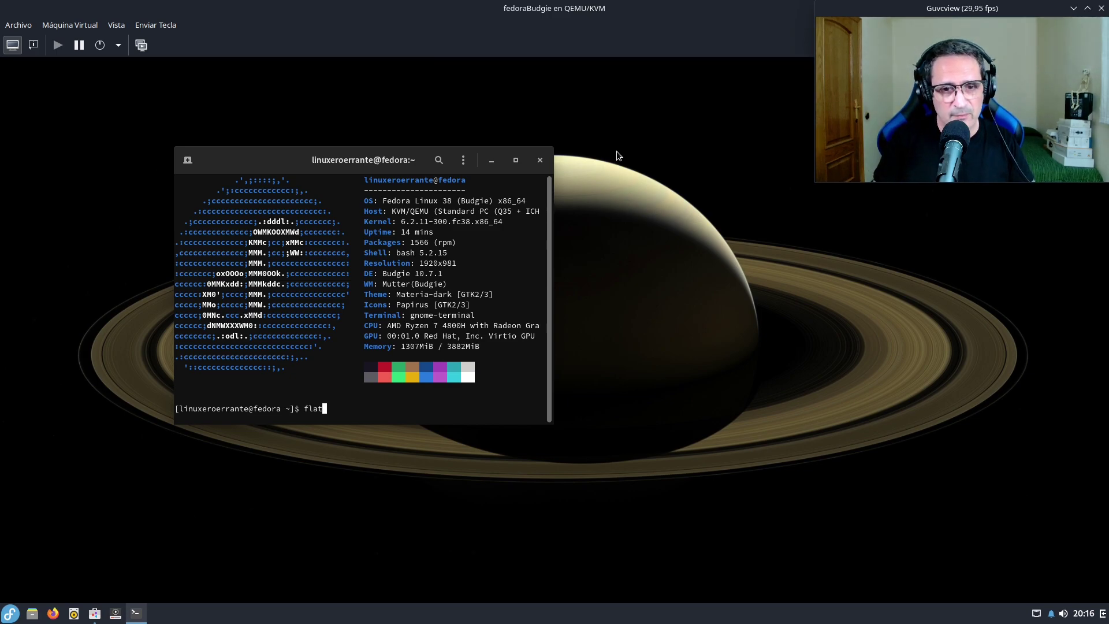
type("pak lis")
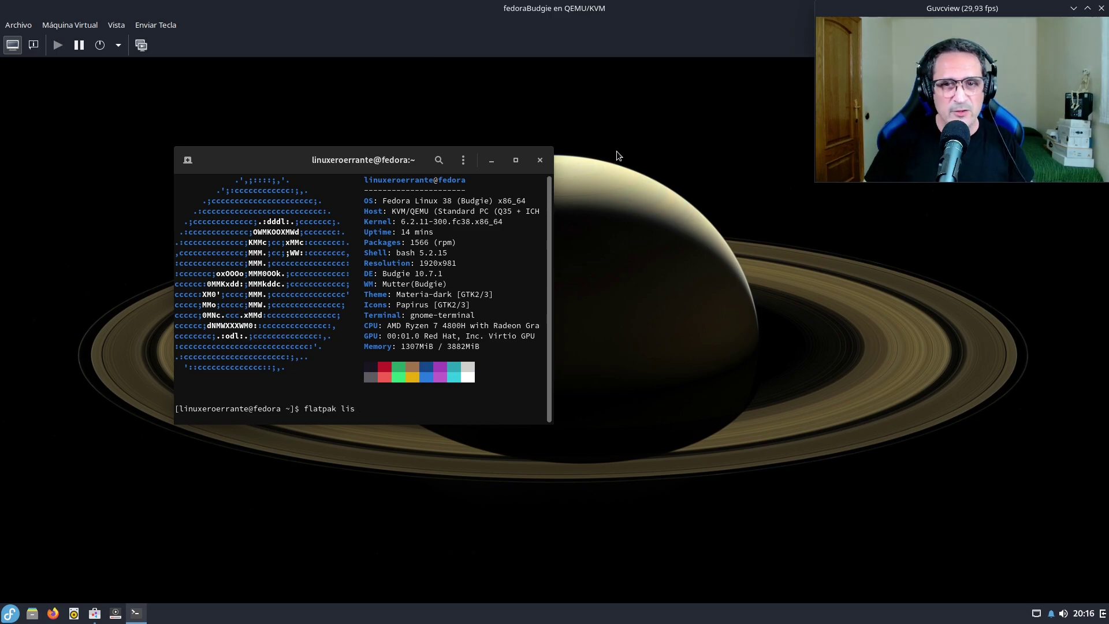
left_click(466, 158)
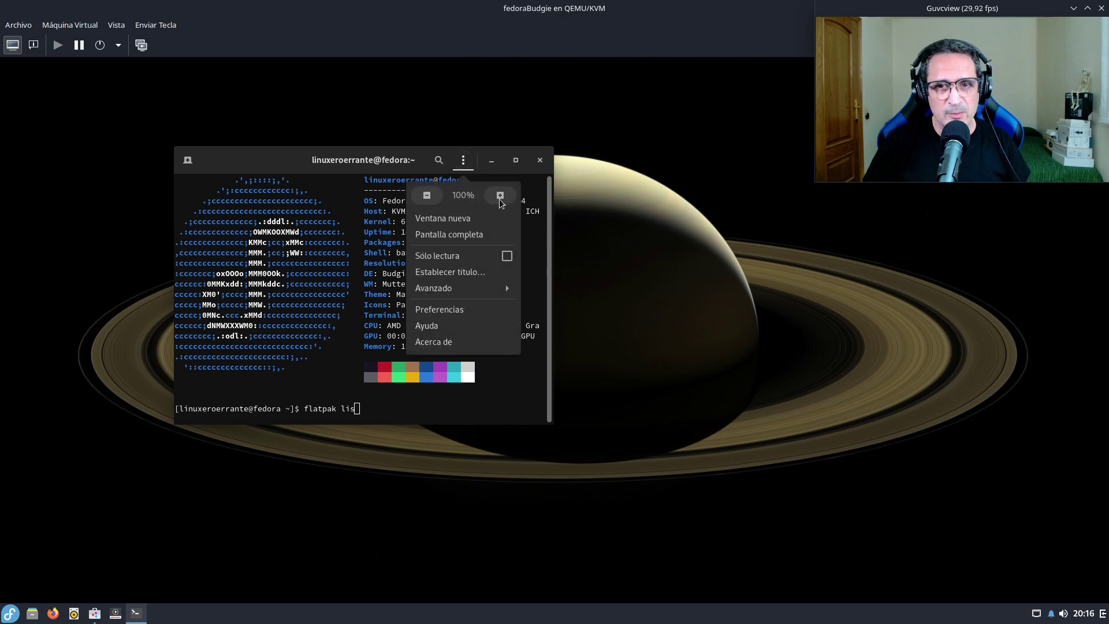
left_click(501, 197)
type("t")
key("Return")
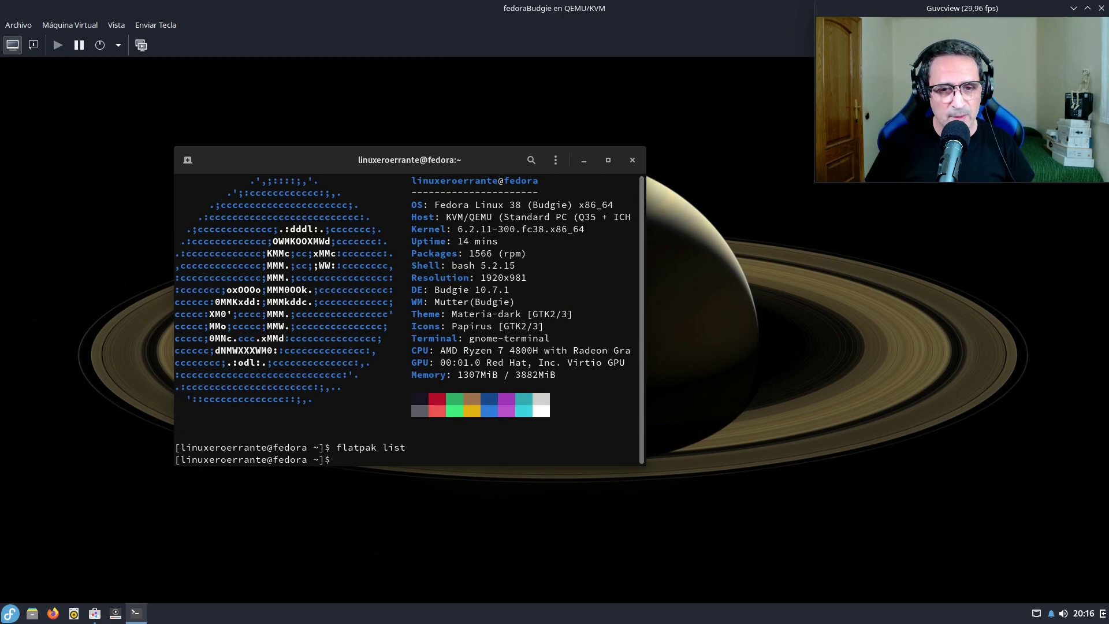
Check for Flatpak updates with flatpak update and close the terminal.
key("Return")
key("Return")
key("Return")
type("flatpak ")
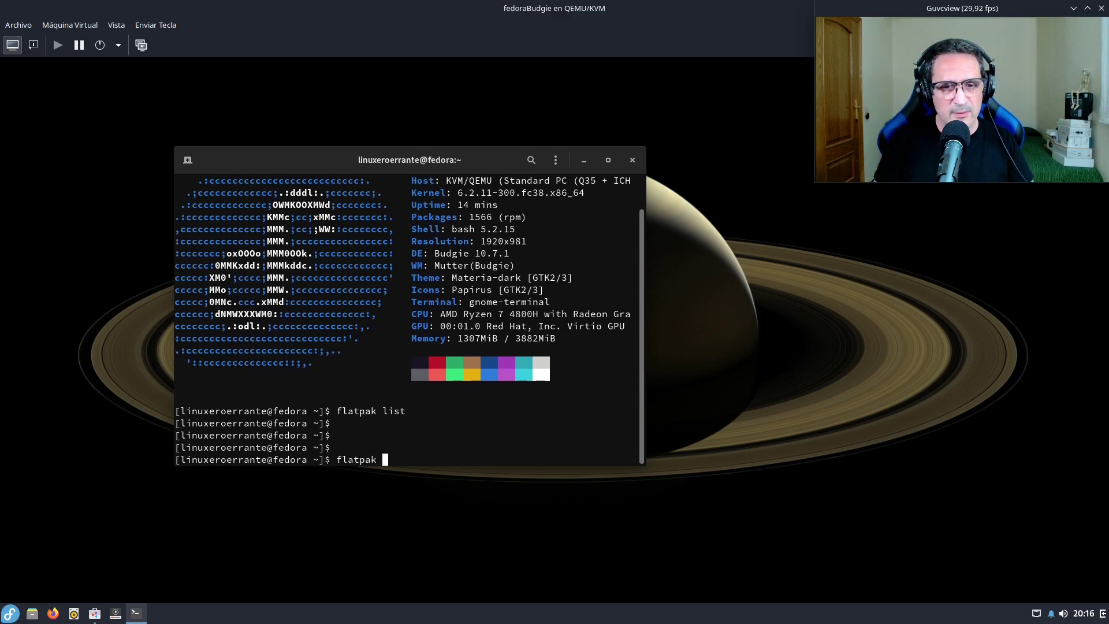
type("update")
key("Return")
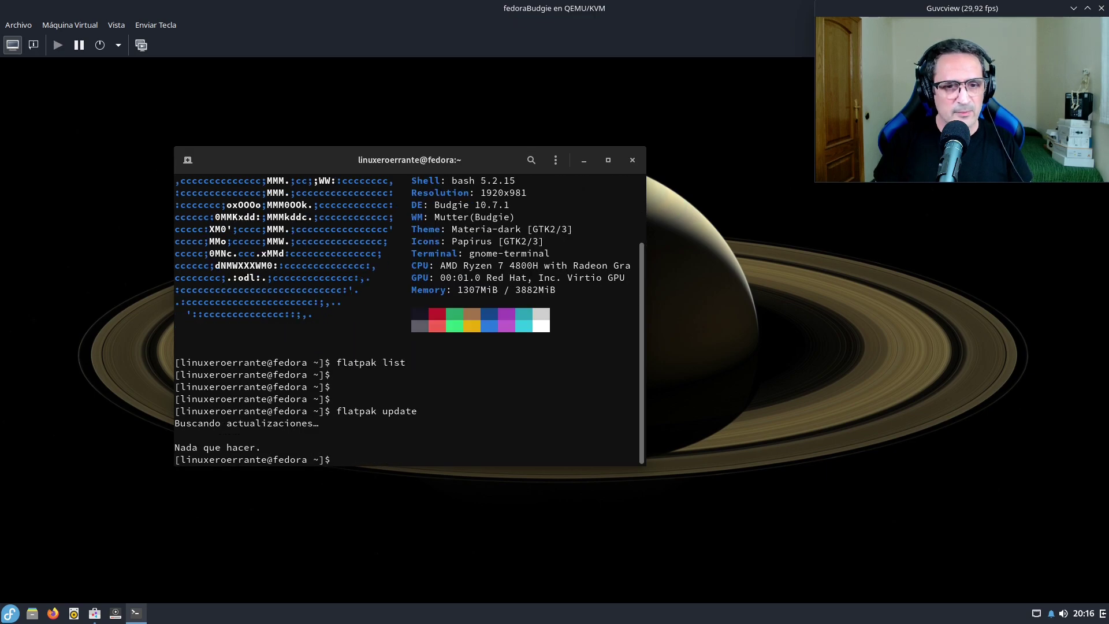
left_click(632, 160)
Restore the minimized Software window and reposition it on the desktop.
left_click(100, 616)
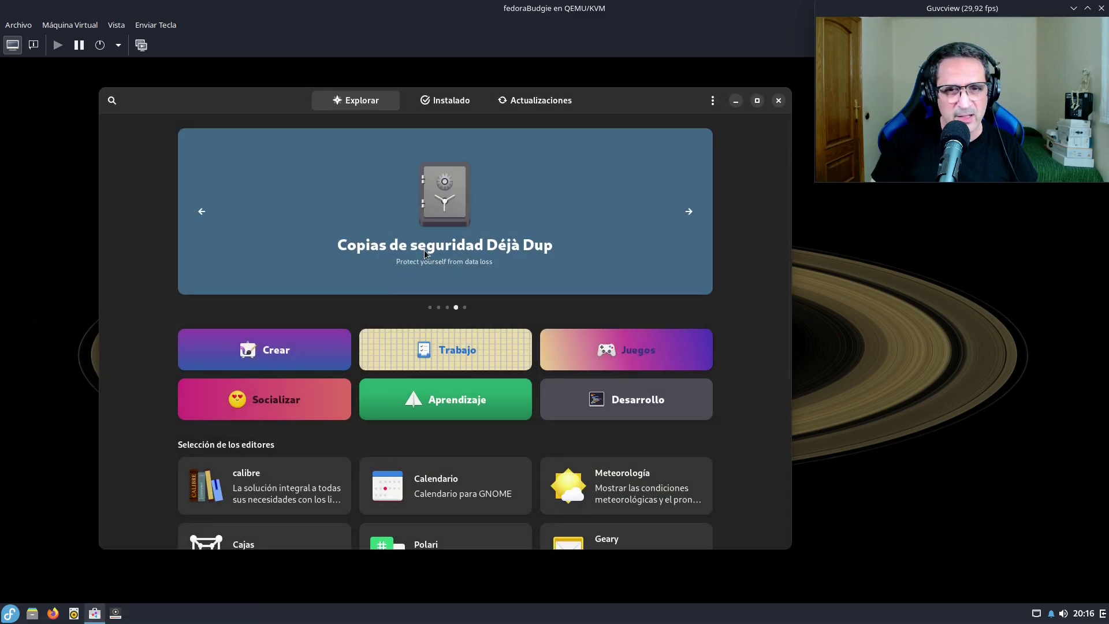
left_click_drag(596, 103, 586, 90)
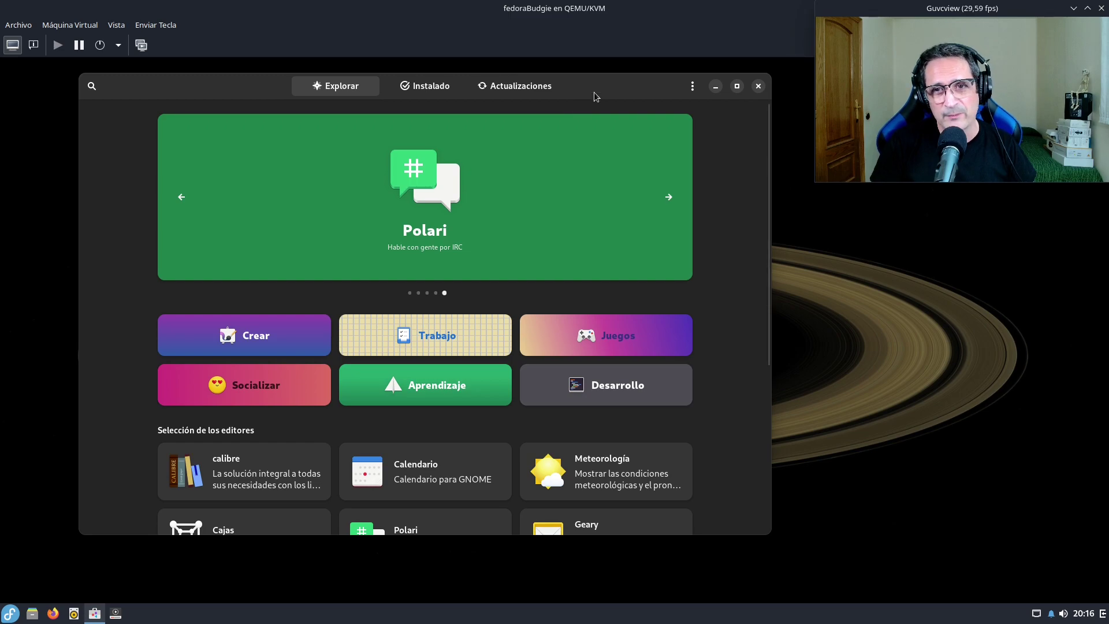
left_click_drag(594, 92, 563, 92)
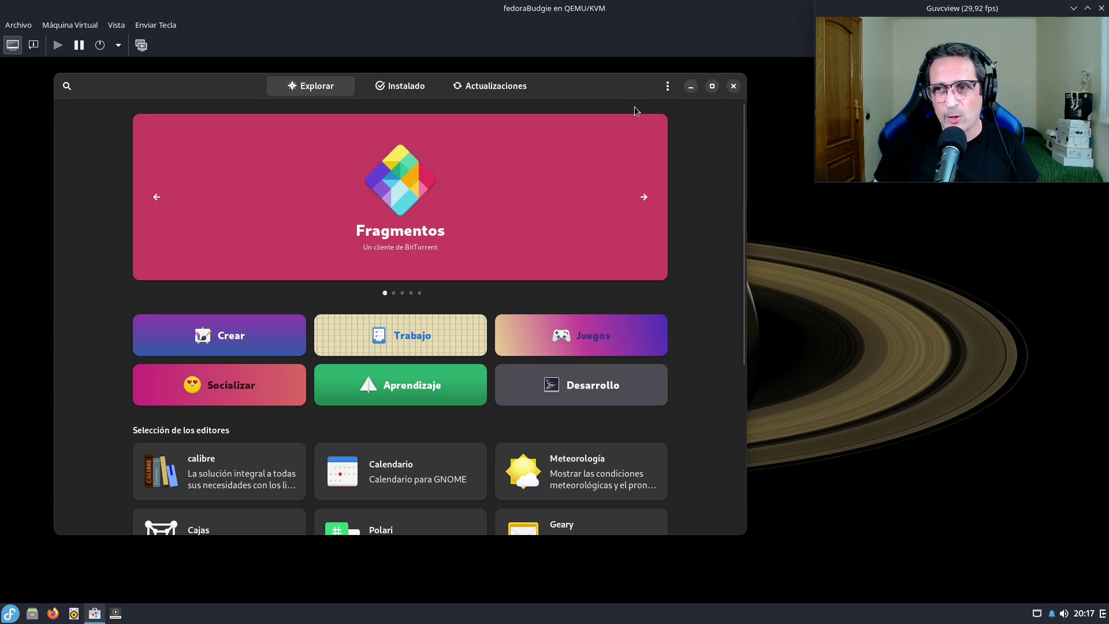
Review the automatic update, notification and free-application options in the Software preferences, then close them.
left_click(668, 87)
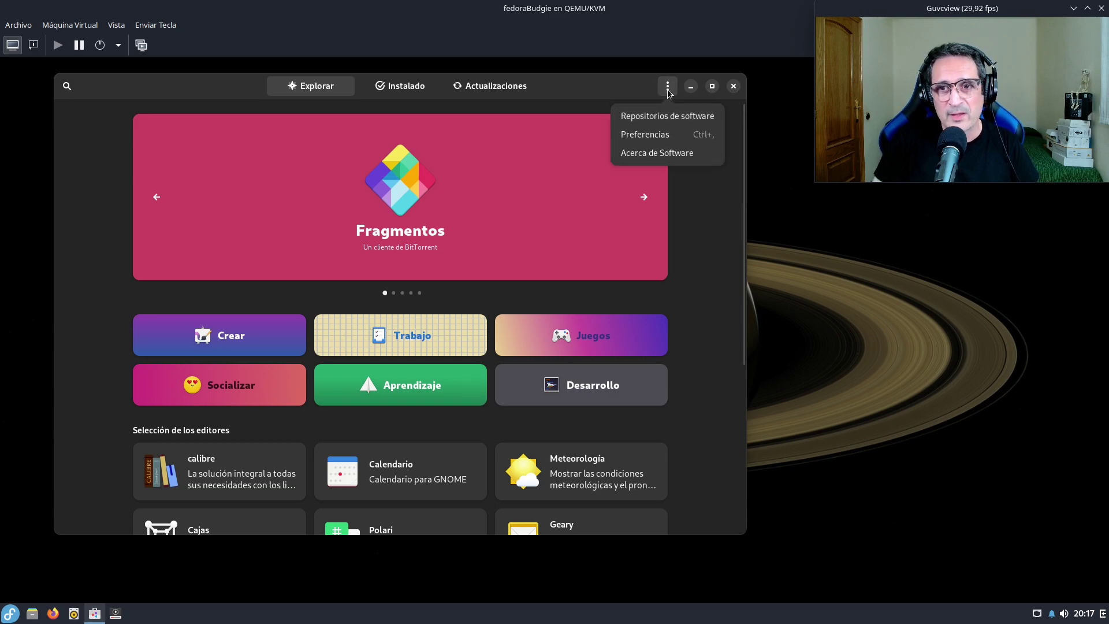
left_click(674, 135)
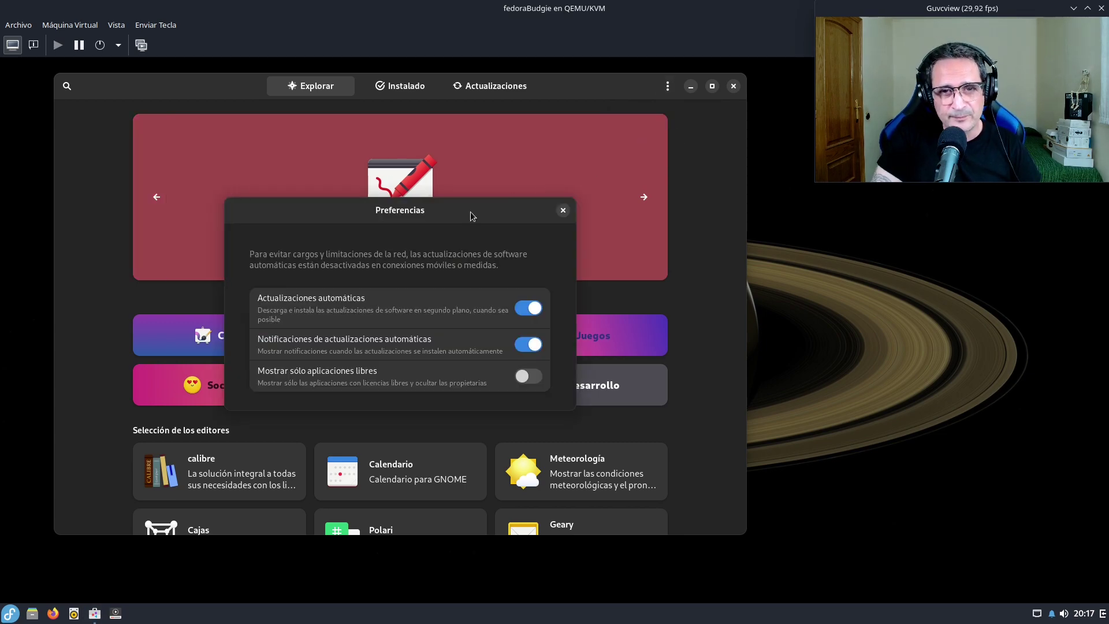
left_click_drag(450, 217, 454, 171)
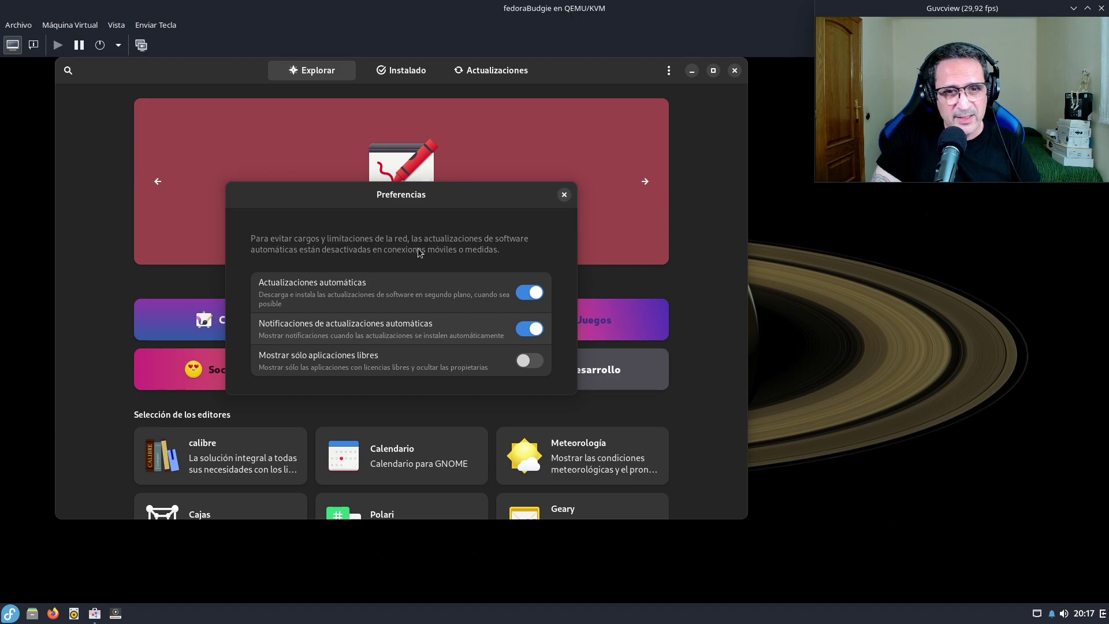
left_click_drag(417, 211, 413, 219)
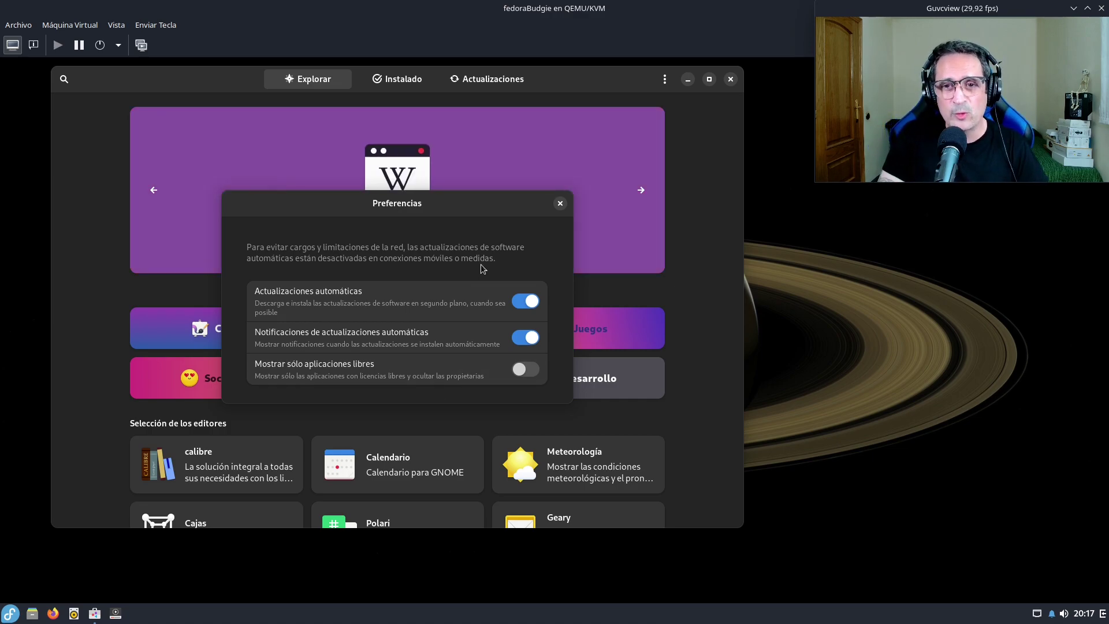
left_click_drag(472, 210, 491, 204)
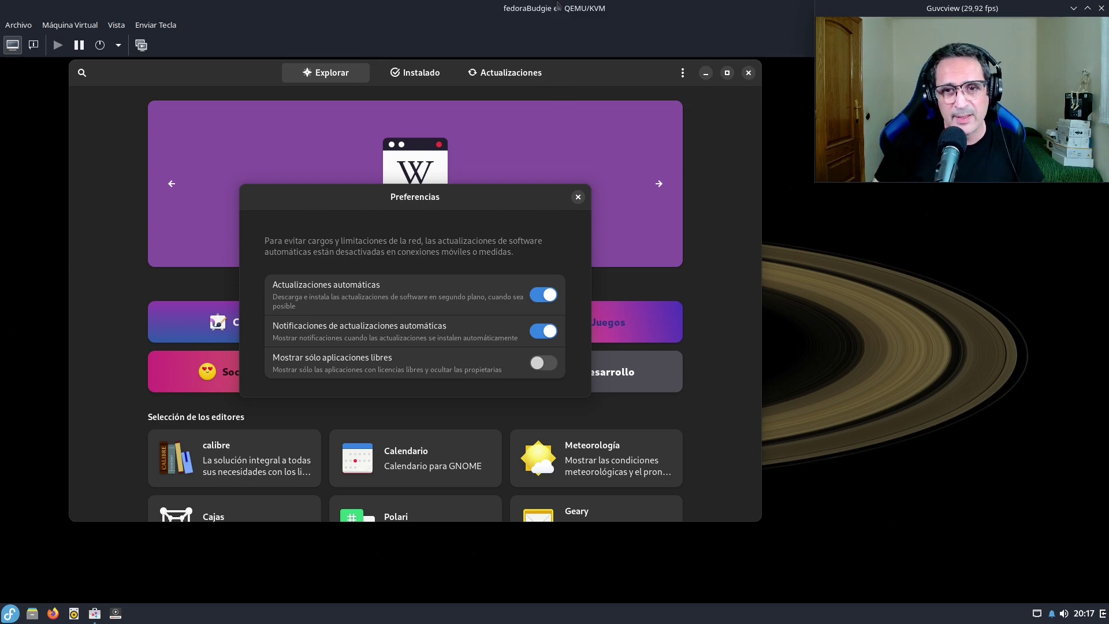
left_click(578, 198)
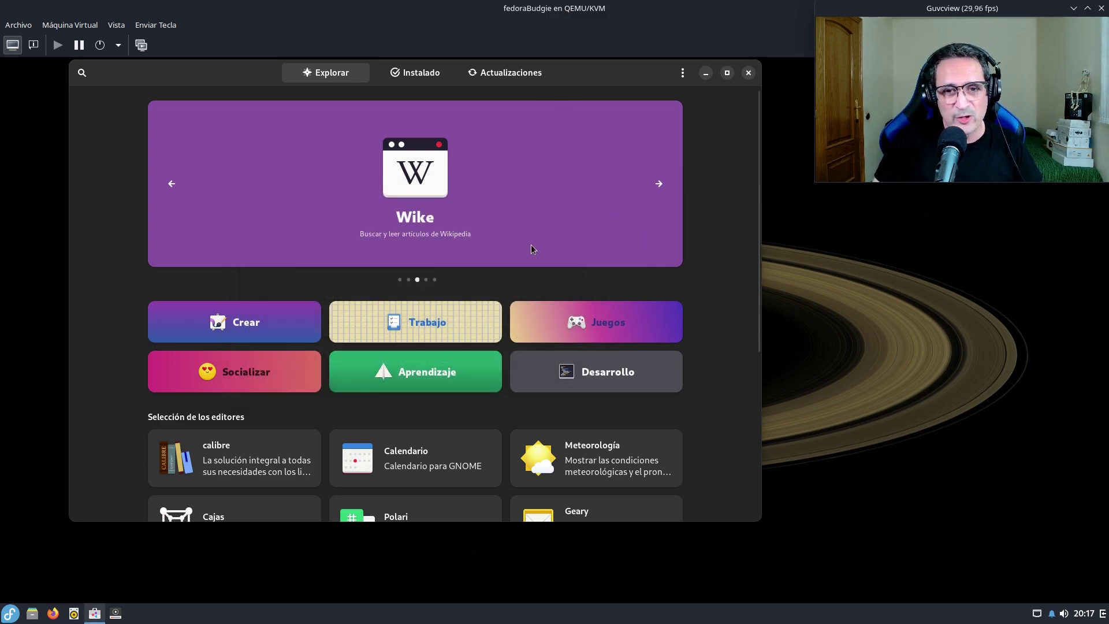
Check which package sources the Software store offers for calibre, then return to the Explorar overview.
left_click(240, 466)
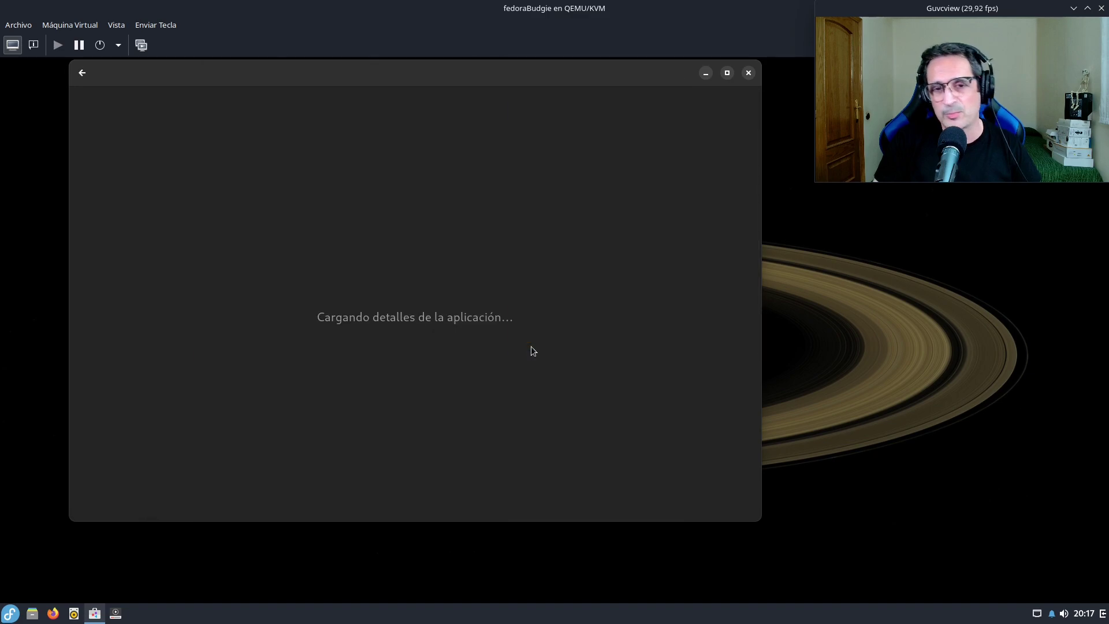
left_click(654, 152)
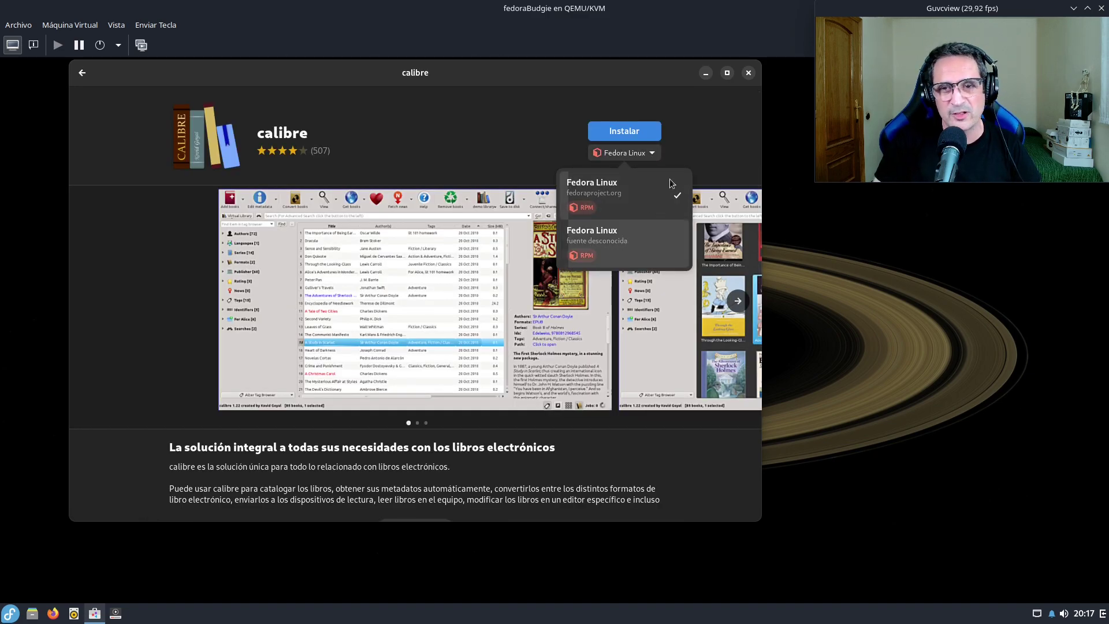
left_click(704, 130)
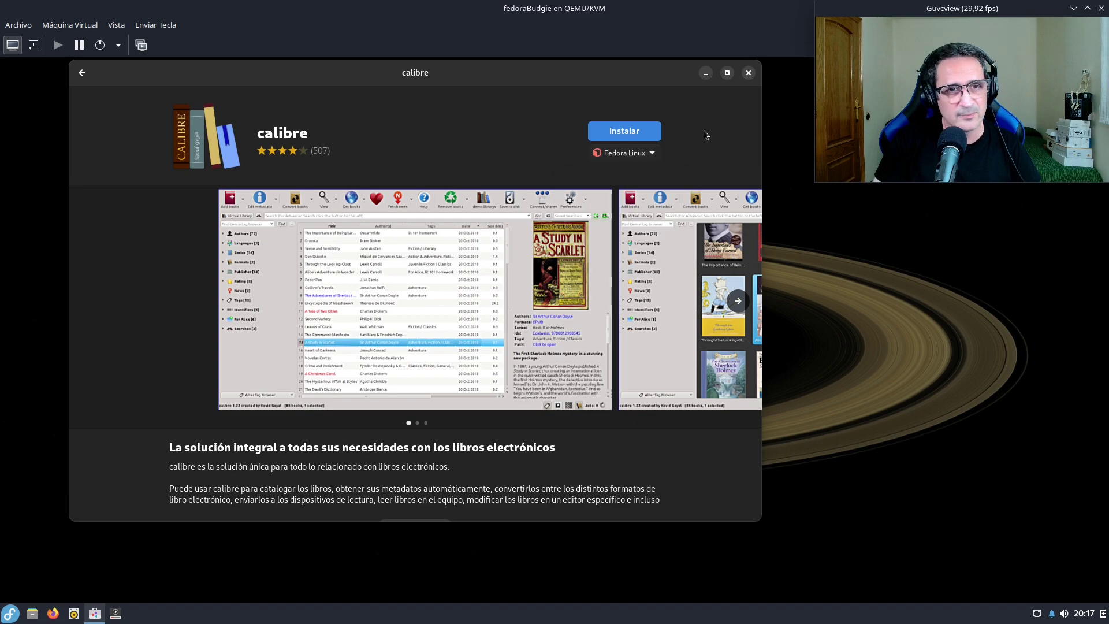
left_click(83, 72)
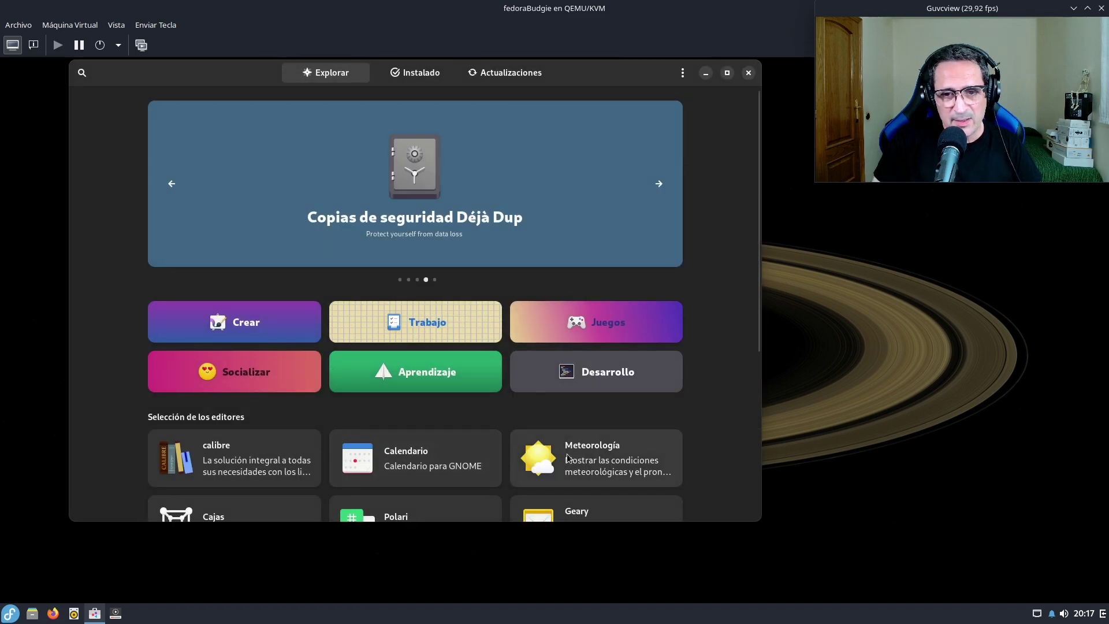
Check which package sources are offered for Cajas and return to the Explorar overview.
scroll(563, 458, "down", 3)
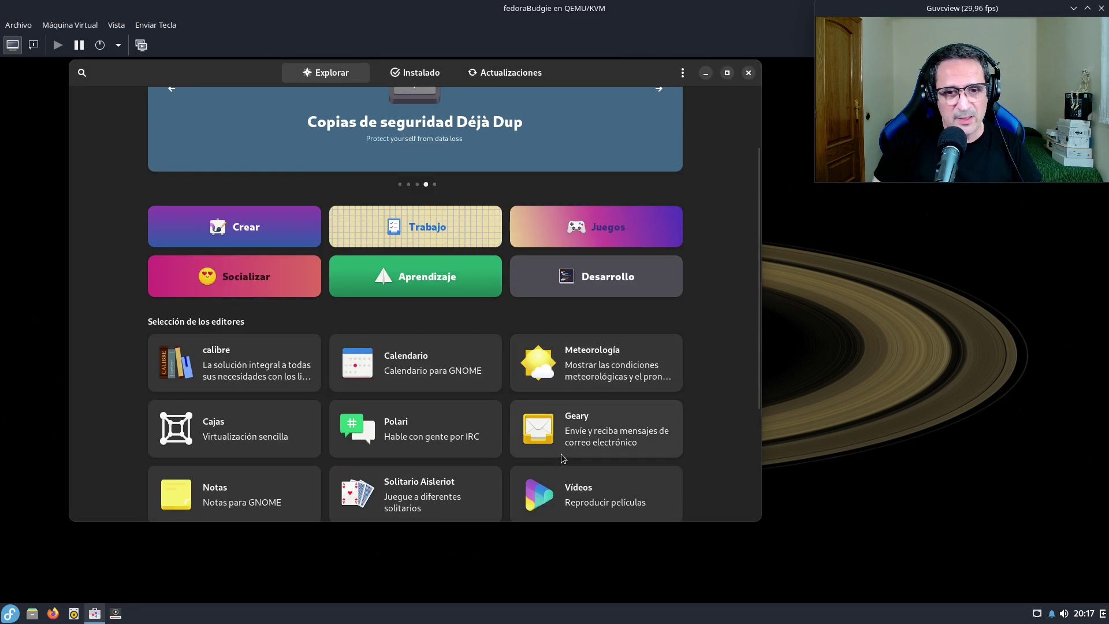
left_click(239, 432)
left_click(650, 153)
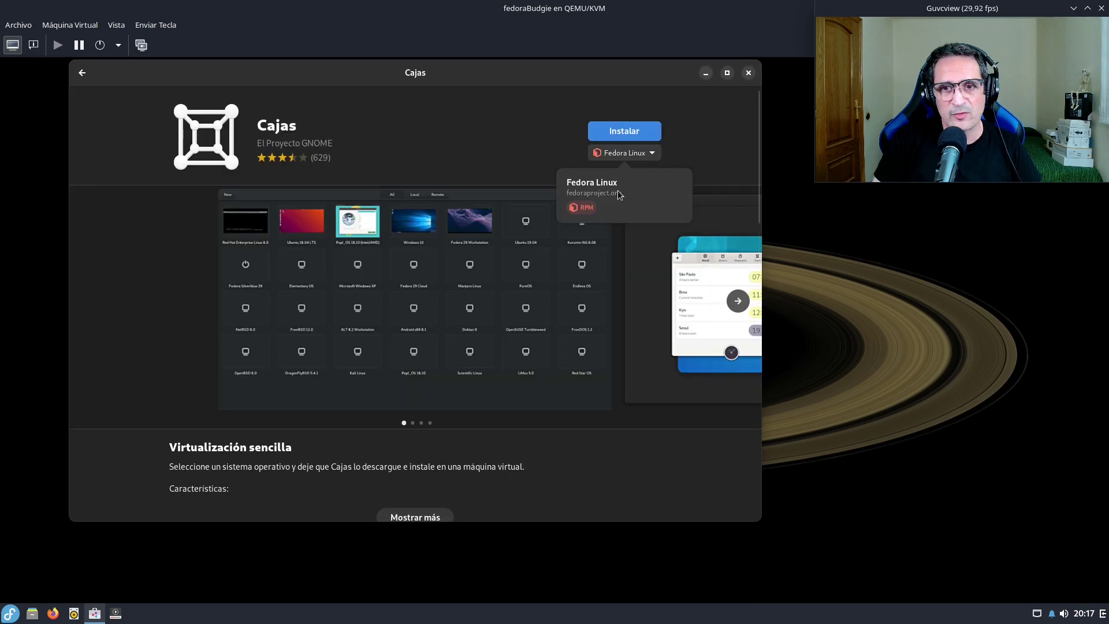
left_click(695, 144)
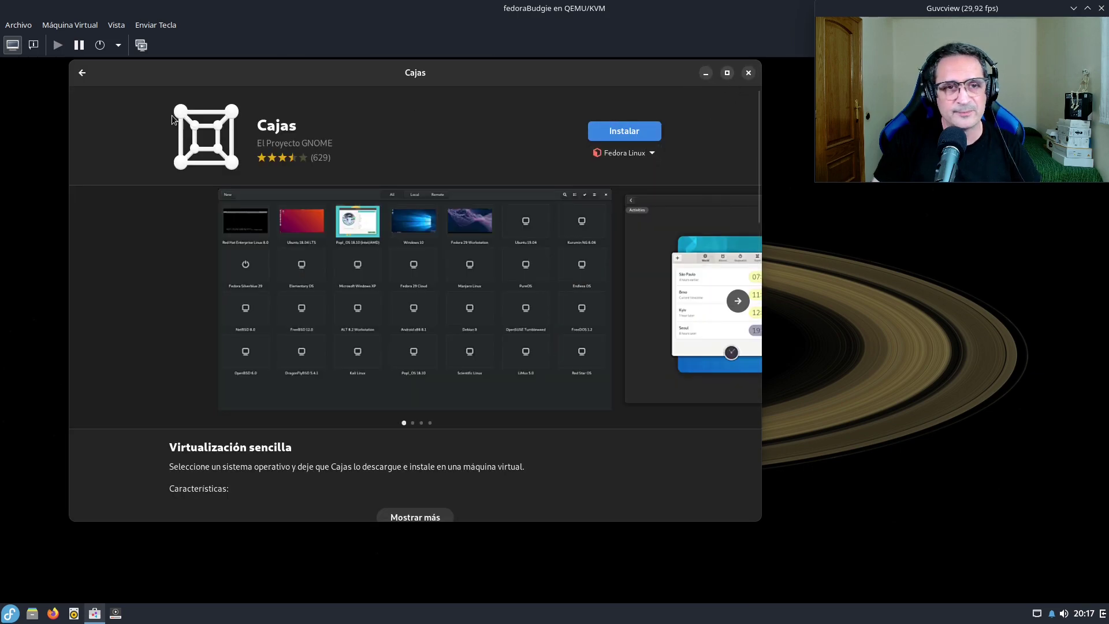
left_click(82, 72)
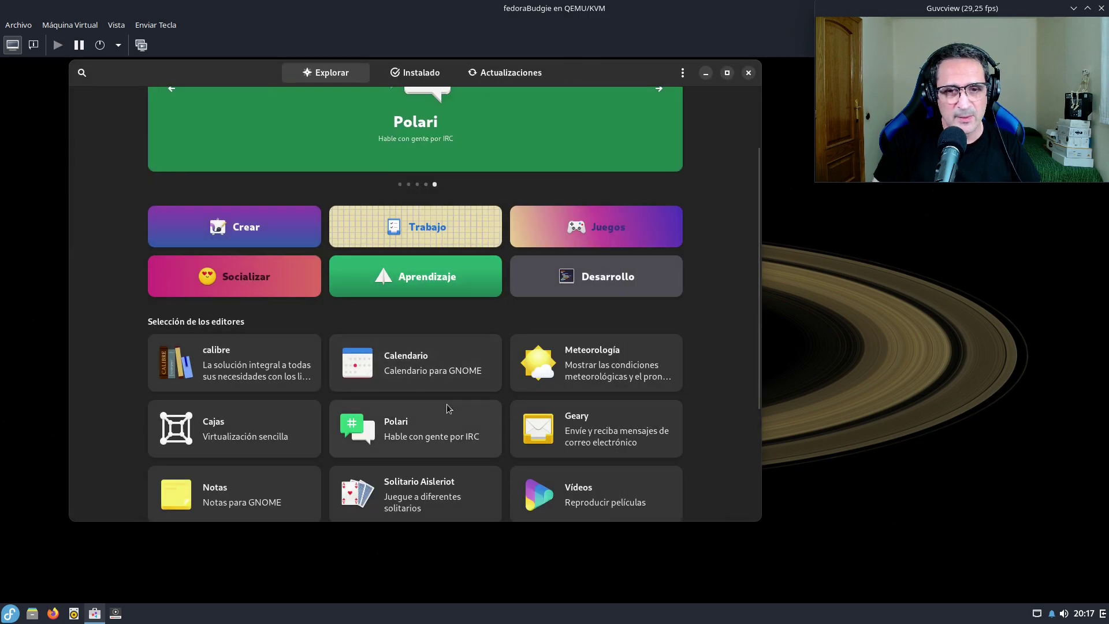
Compare the Flatpak and RPM sources of Calendario by switching to RPM and back to Flatpak.
left_click(406, 372)
left_click(646, 156)
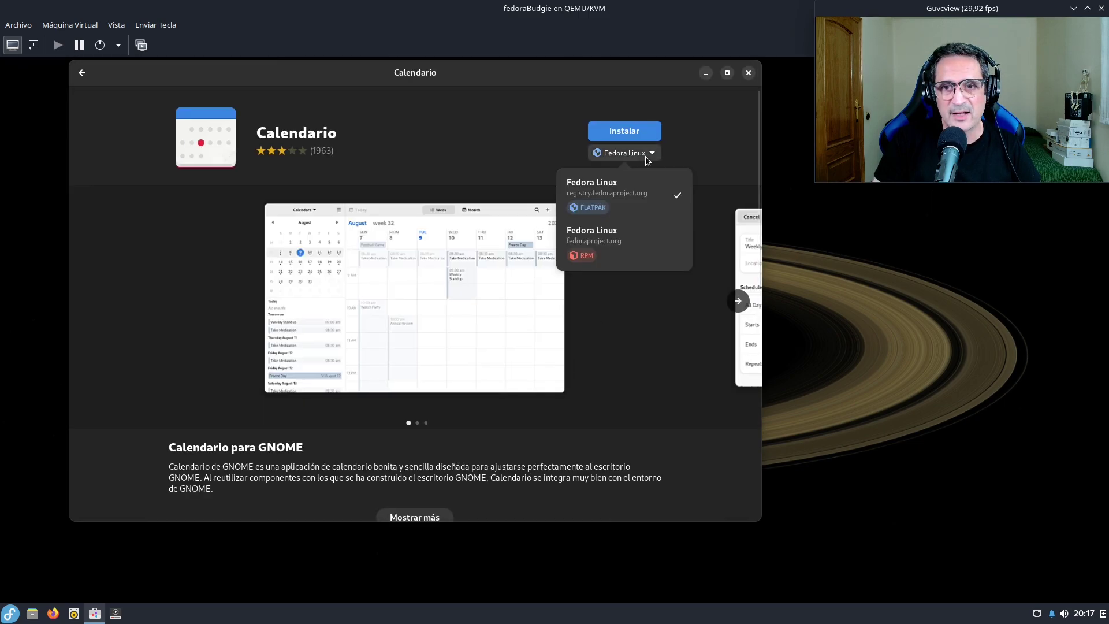
left_click(663, 203)
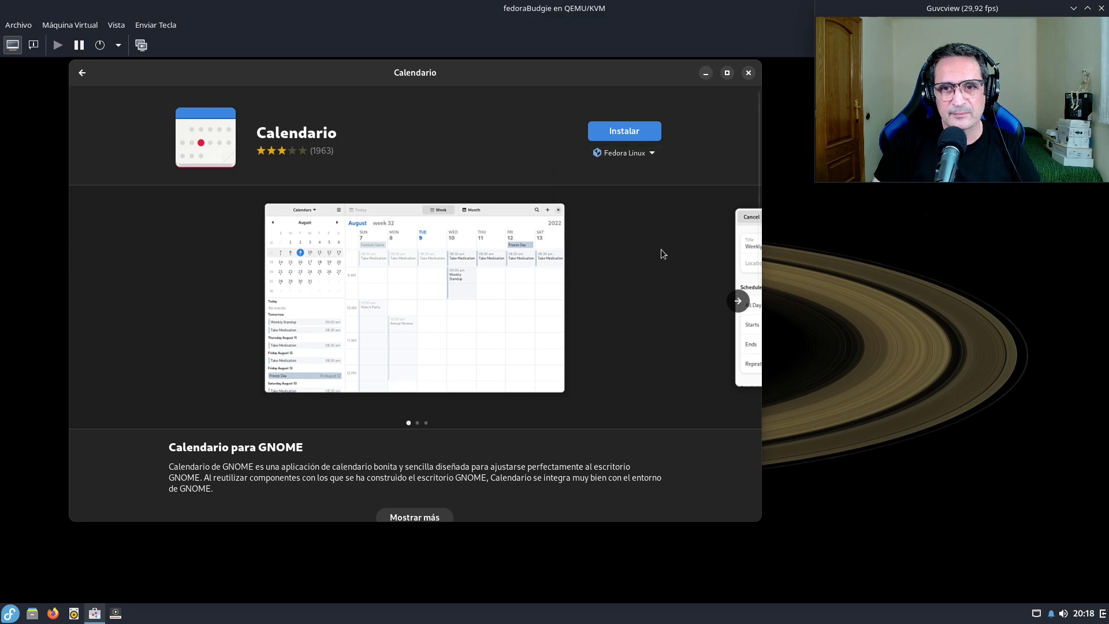
left_click(651, 155)
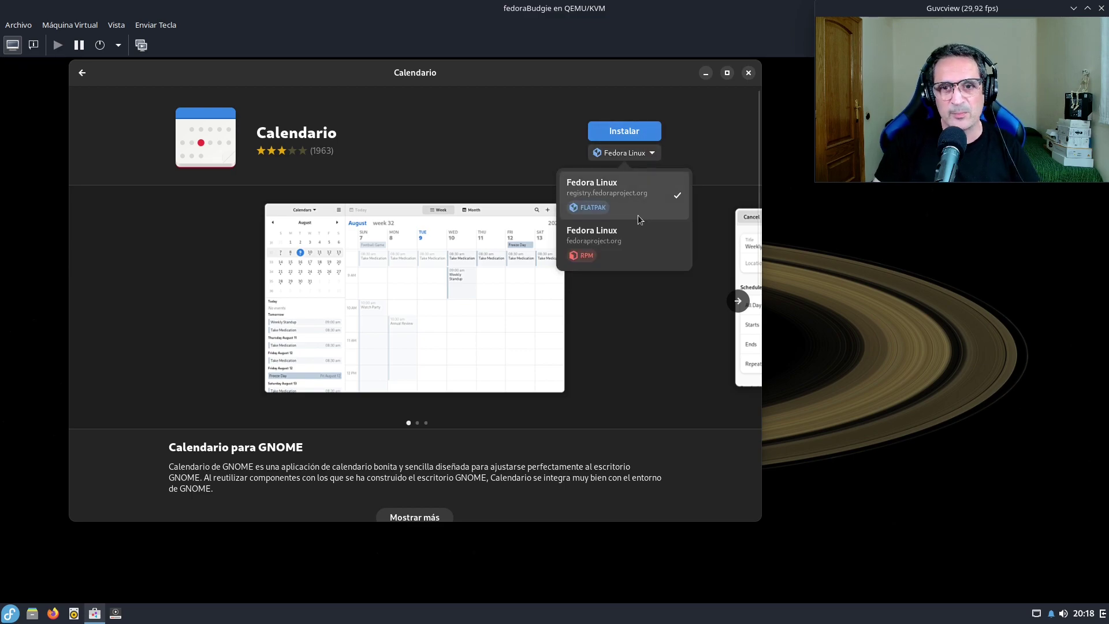
left_click(629, 255)
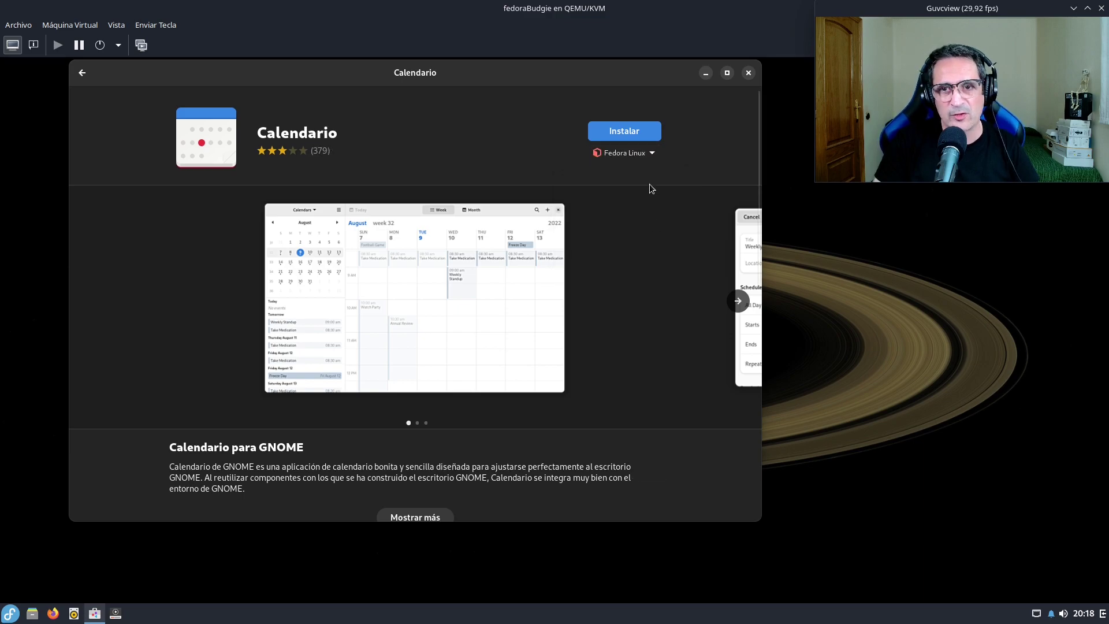
left_click(648, 152)
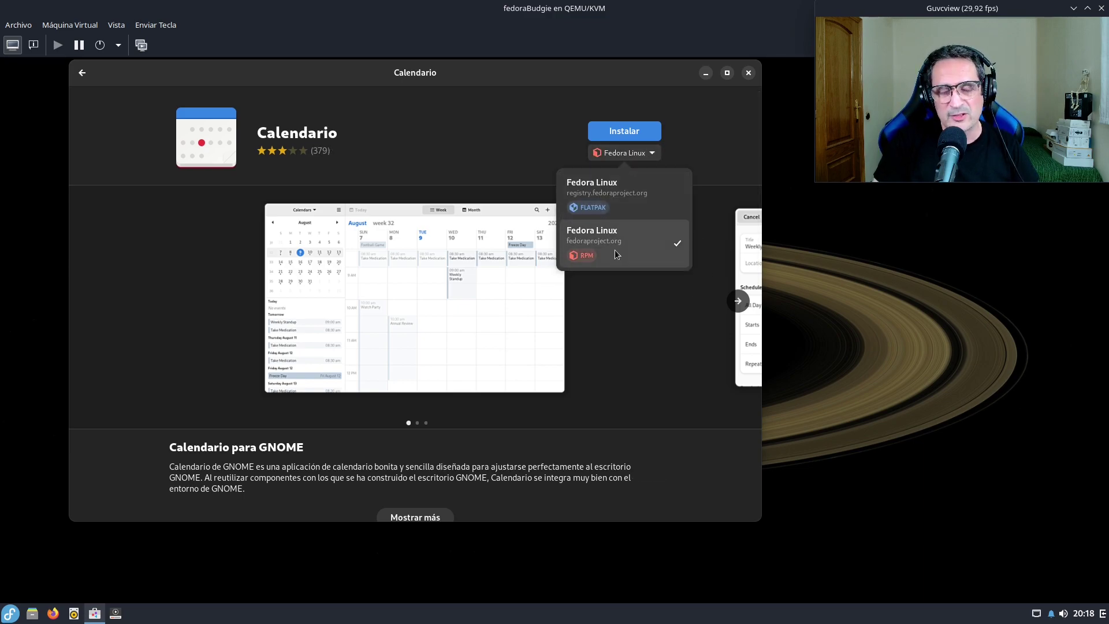
left_click(638, 196)
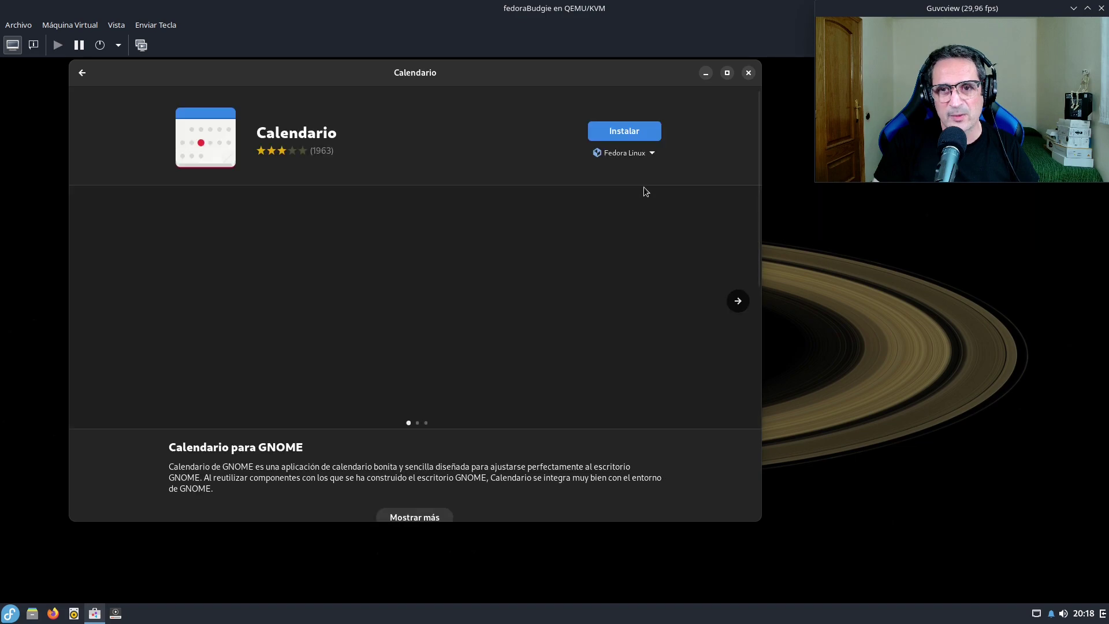
Choose the Fedora Linux RPM source for Calendario and install it.
left_click(639, 152)
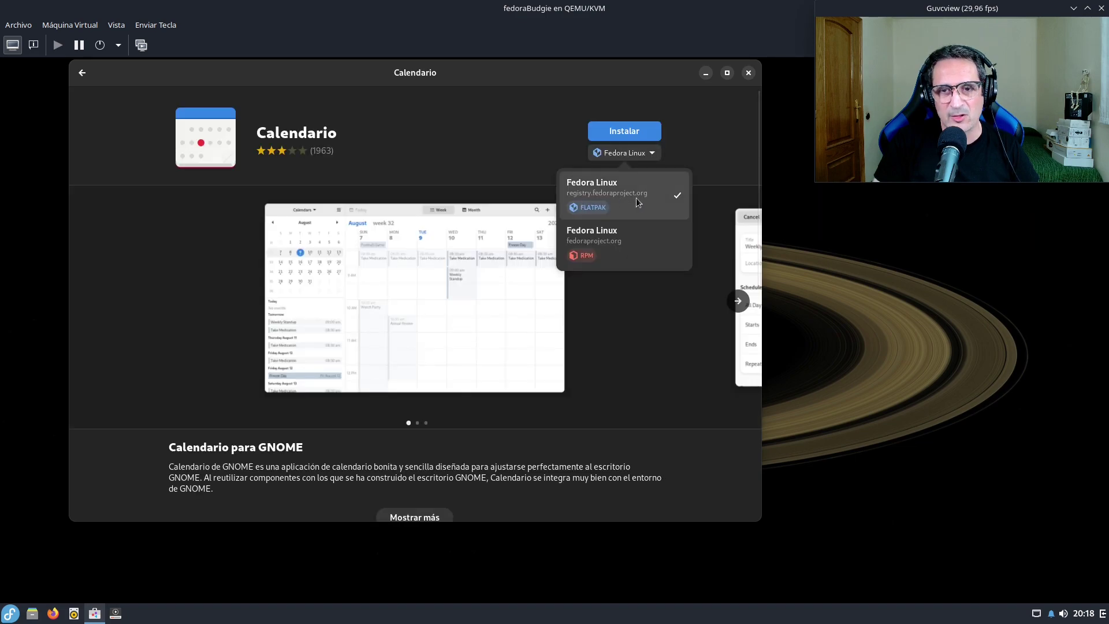
left_click(619, 252)
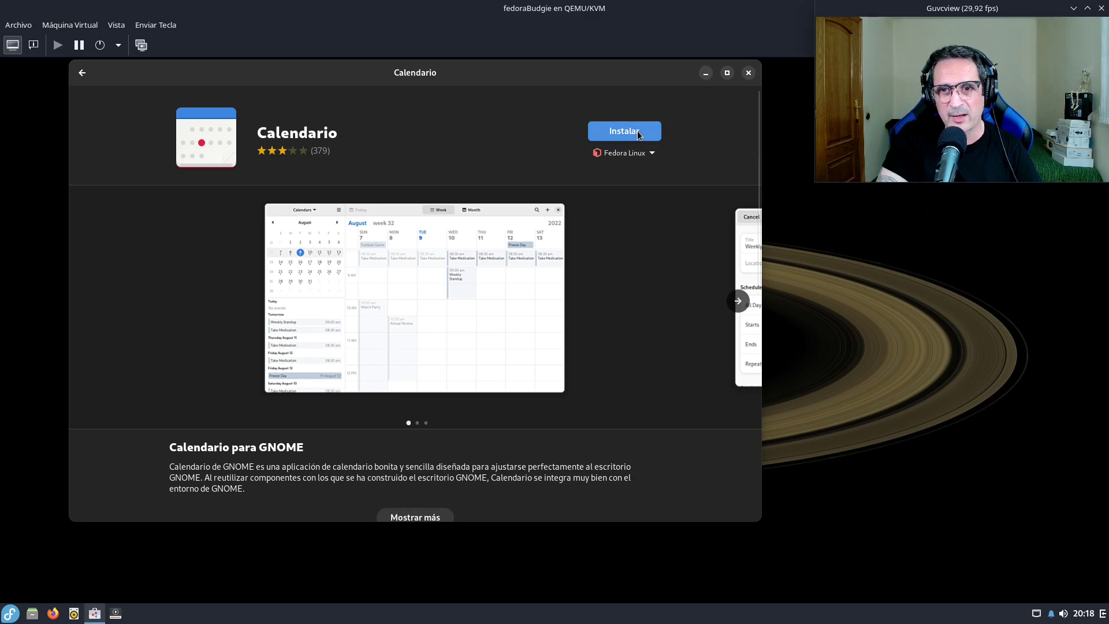
left_click(625, 131)
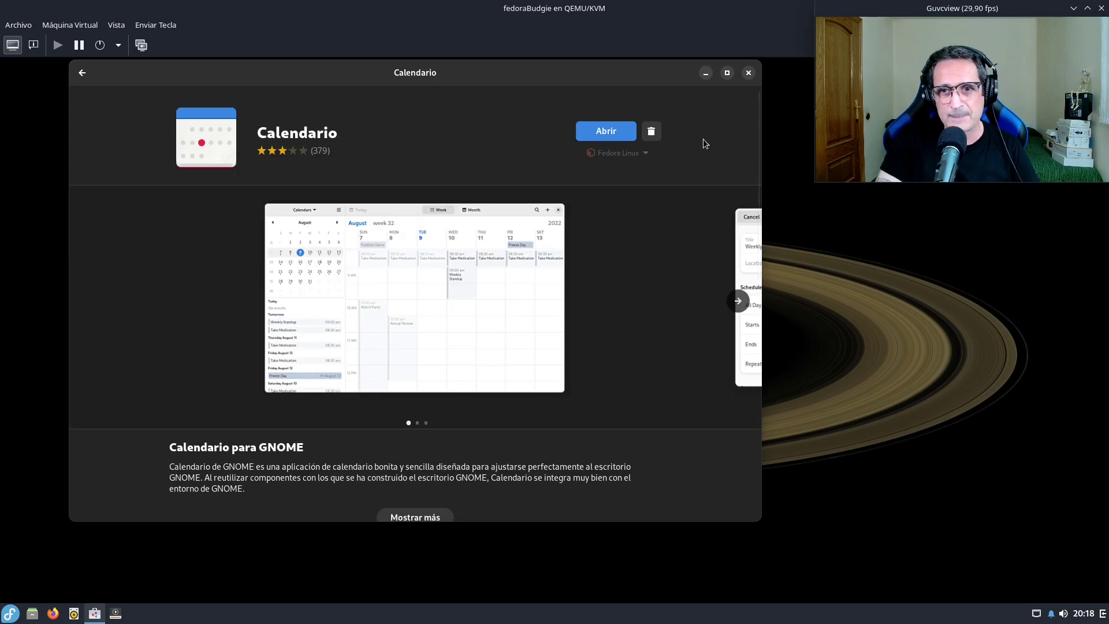
Launch Calendario, restore it from maximized, enlarge and reposition its window to view the month, and close it.
left_click(619, 131)
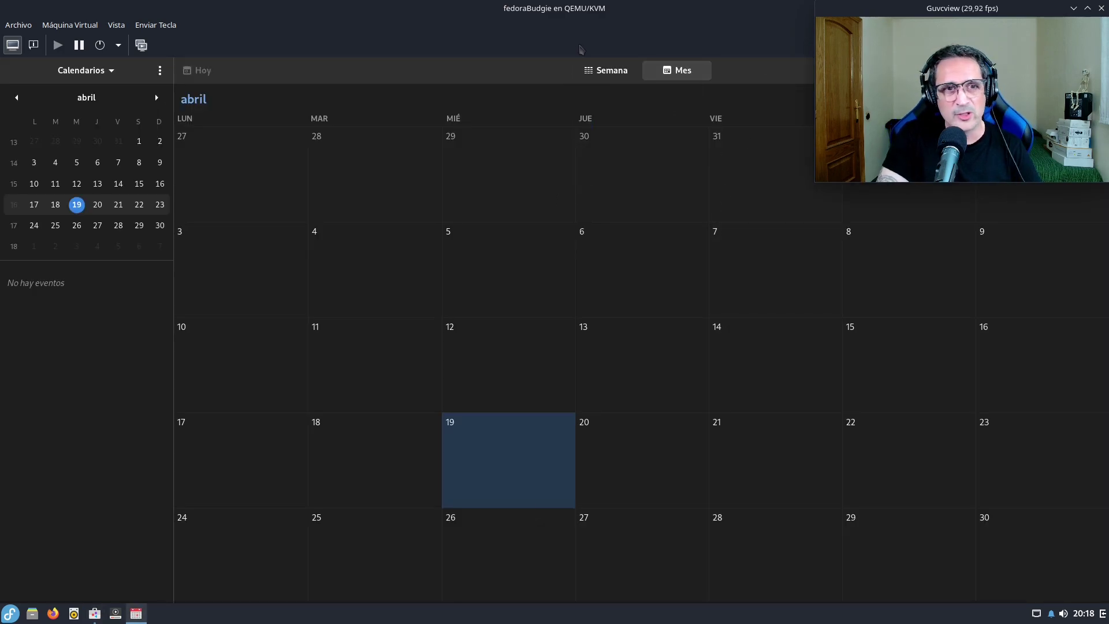
double_click(562, 77)
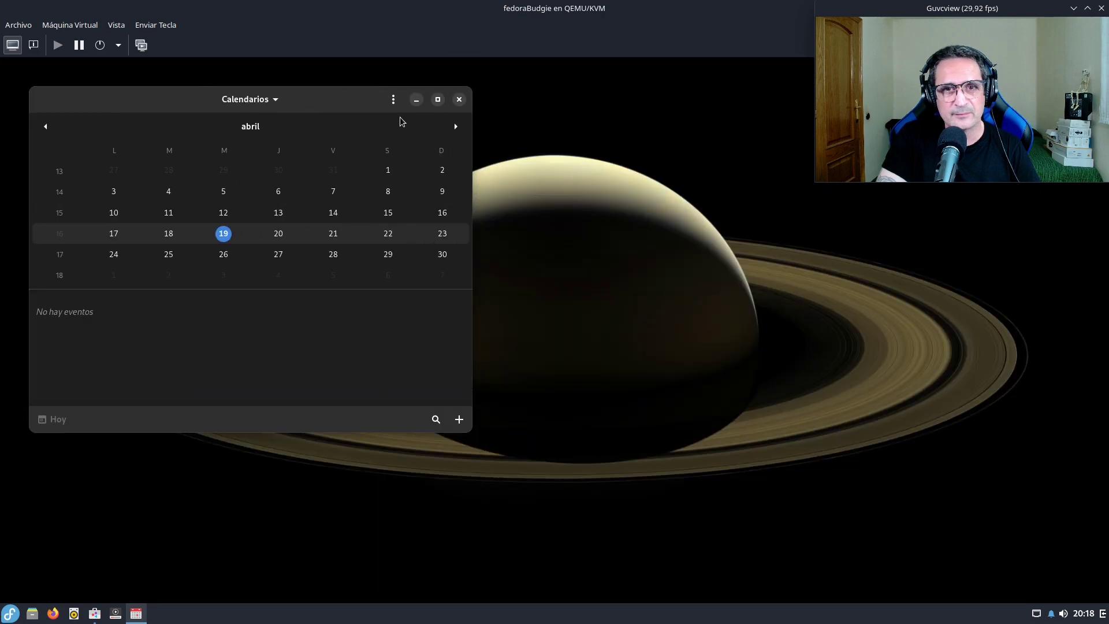
left_click_drag(349, 106, 460, 170)
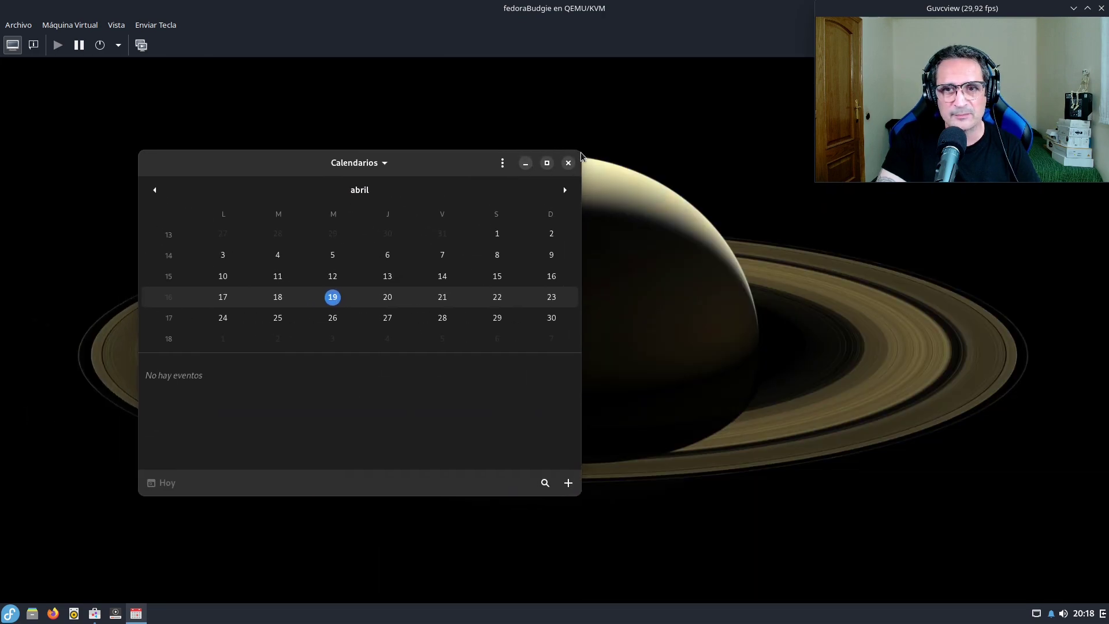
left_click_drag(580, 152, 772, 97)
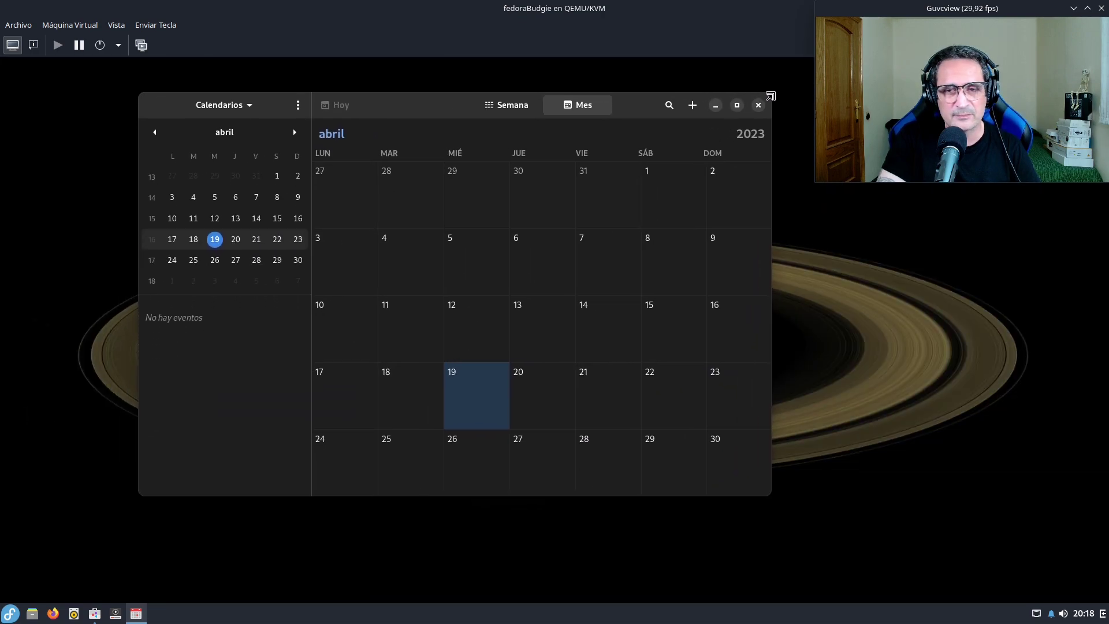
left_click_drag(634, 112, 581, 120)
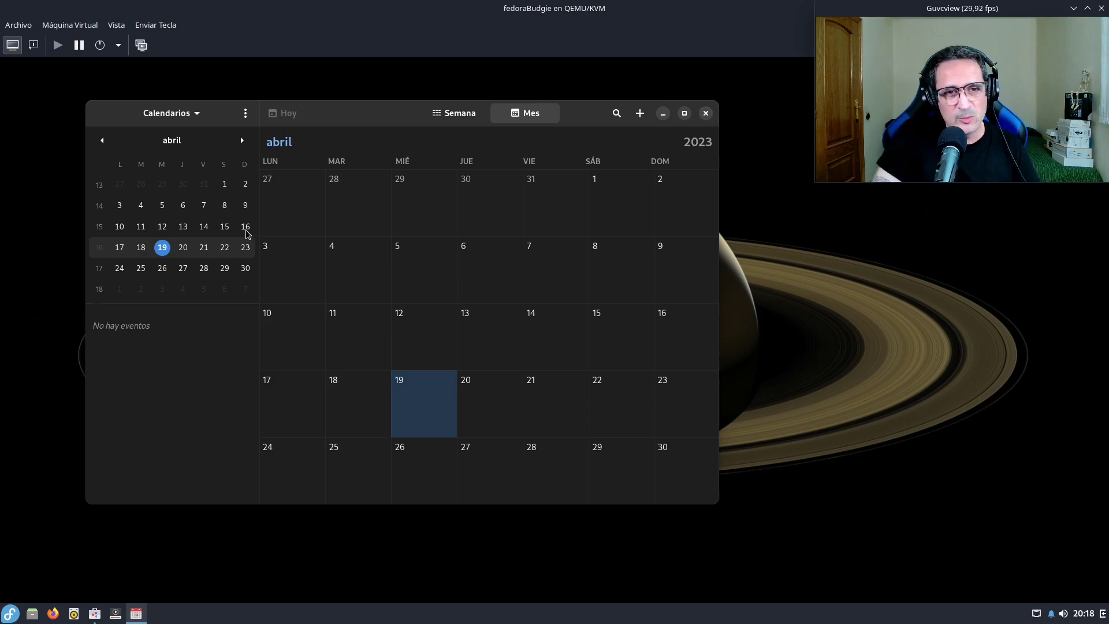
left_click(706, 114)
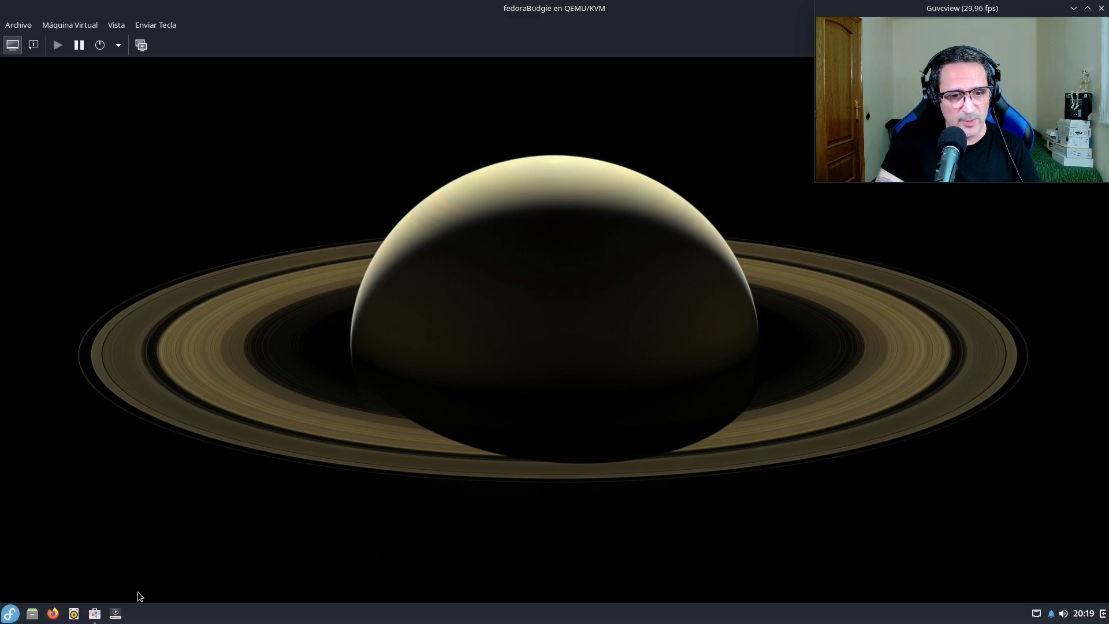
Bring back the Software store and install Meteorología from its Fedora Linux Flatpak source.
left_click(95, 613)
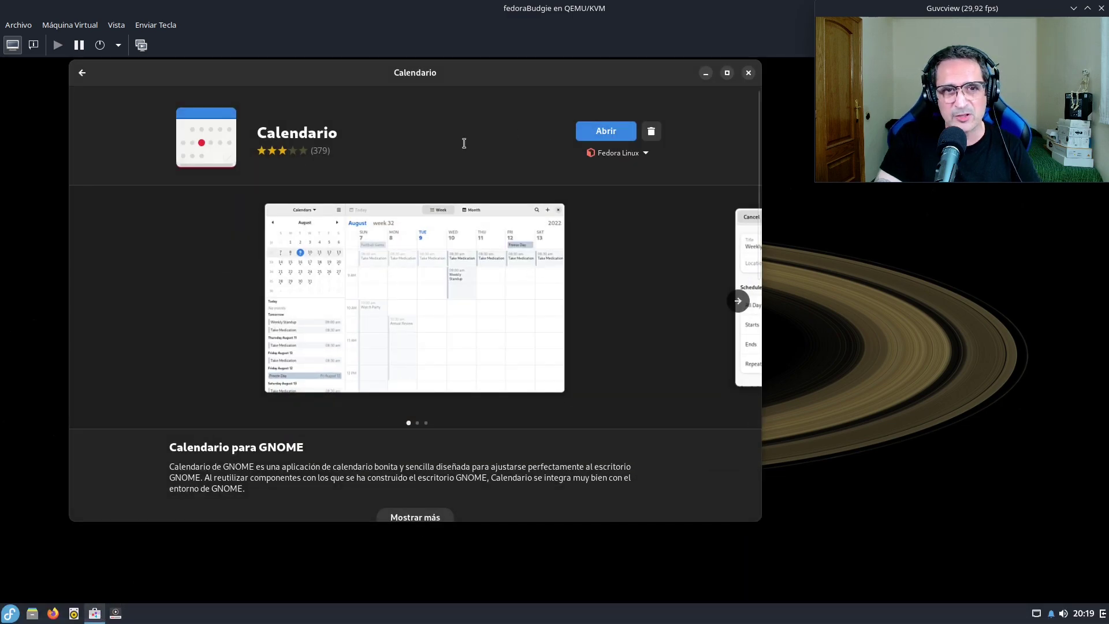
left_click(82, 72)
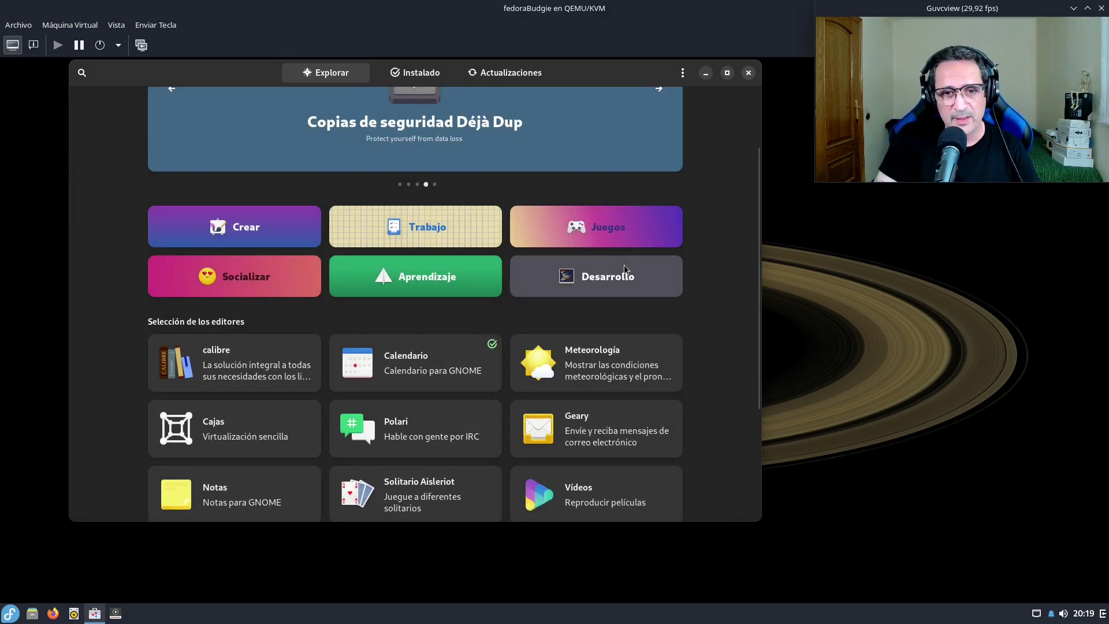
left_click(602, 377)
left_click(647, 154)
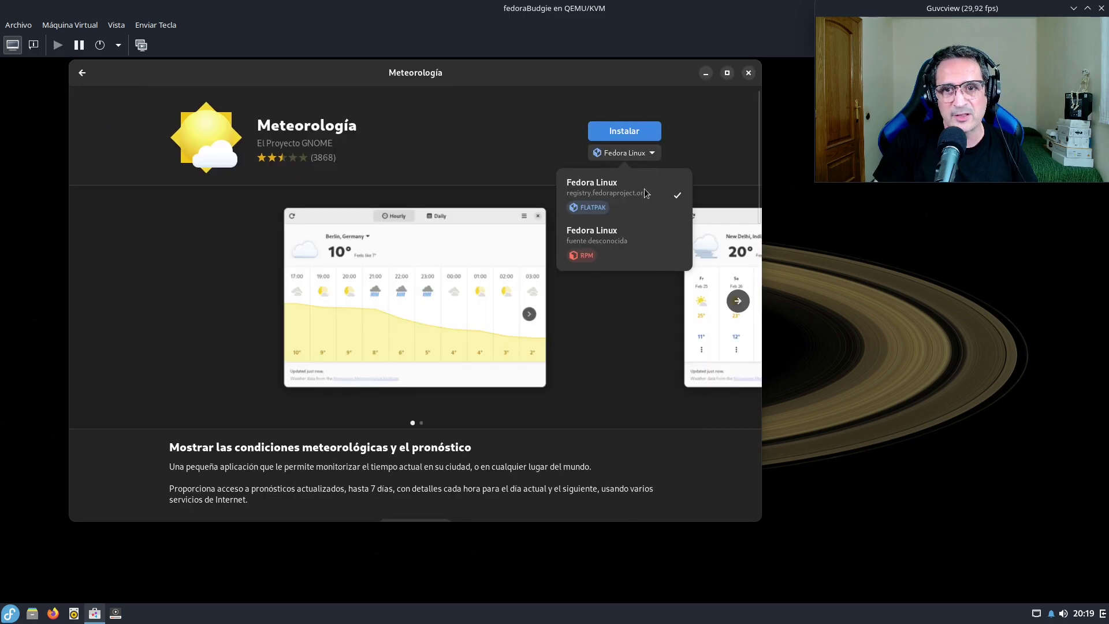
left_click(644, 199)
left_click(642, 131)
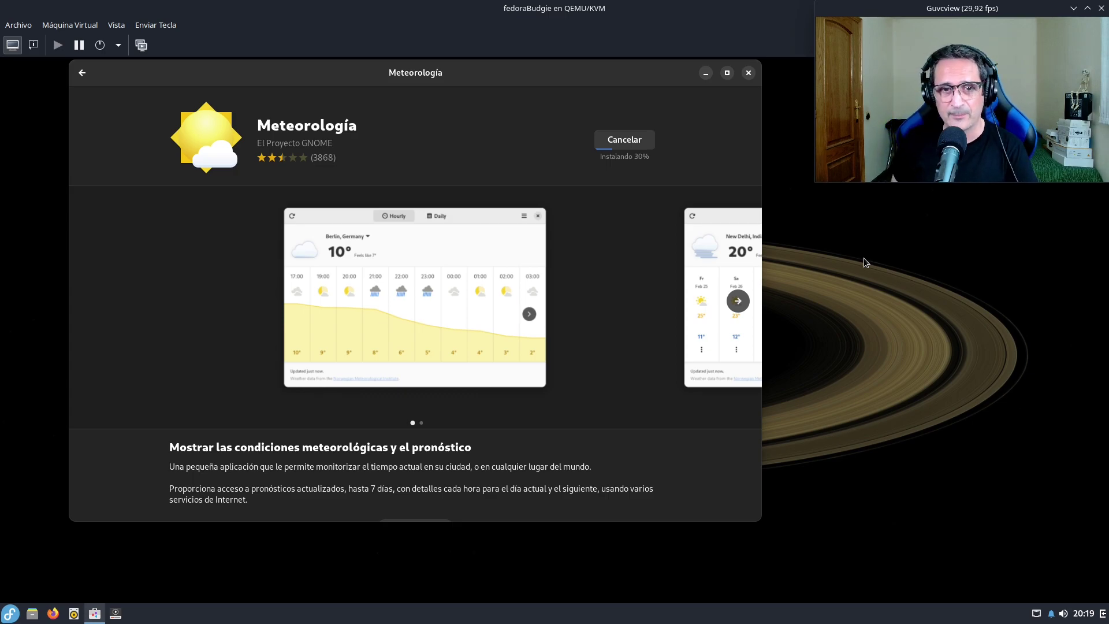
Shift the Software window slightly and minimize it while Meteorología keeps installing.
mouse_move(714, 621)
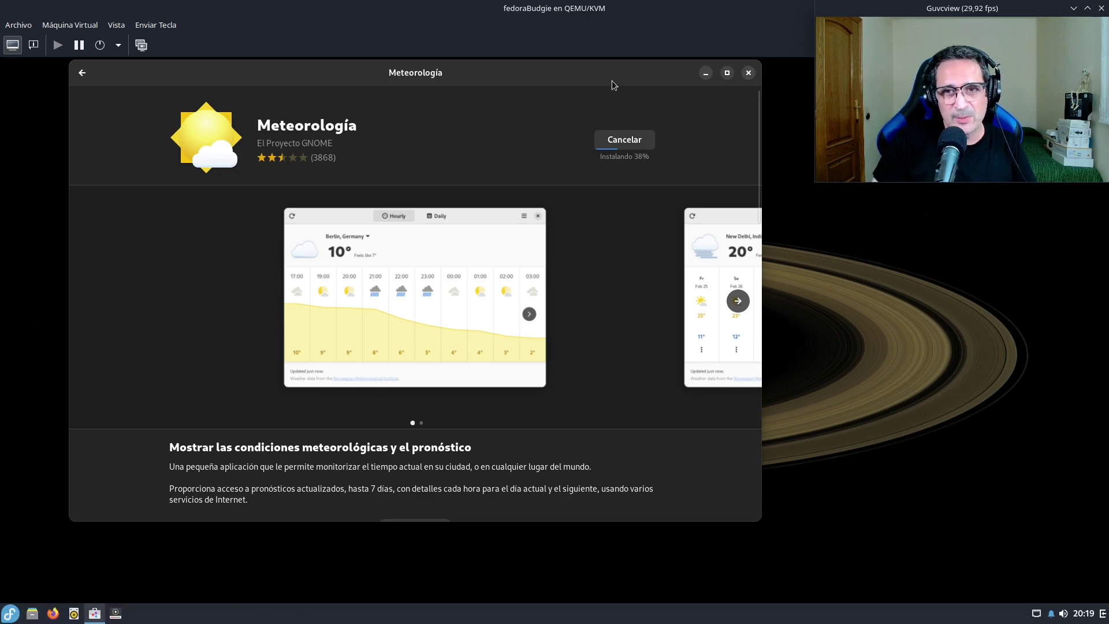
left_click_drag(612, 81, 657, 87)
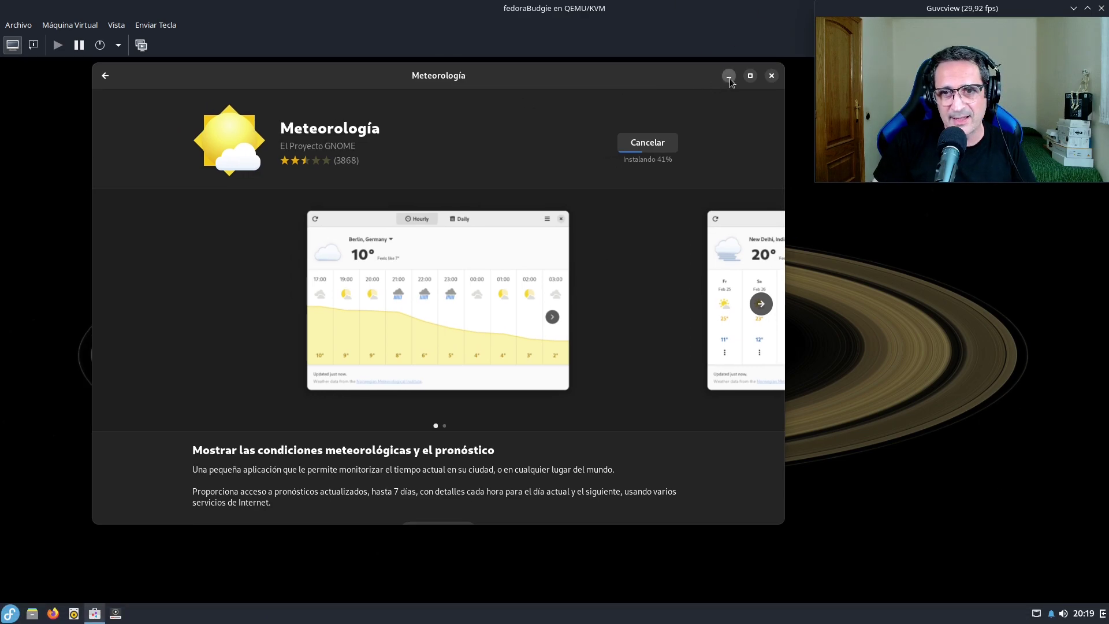
left_click(730, 78)
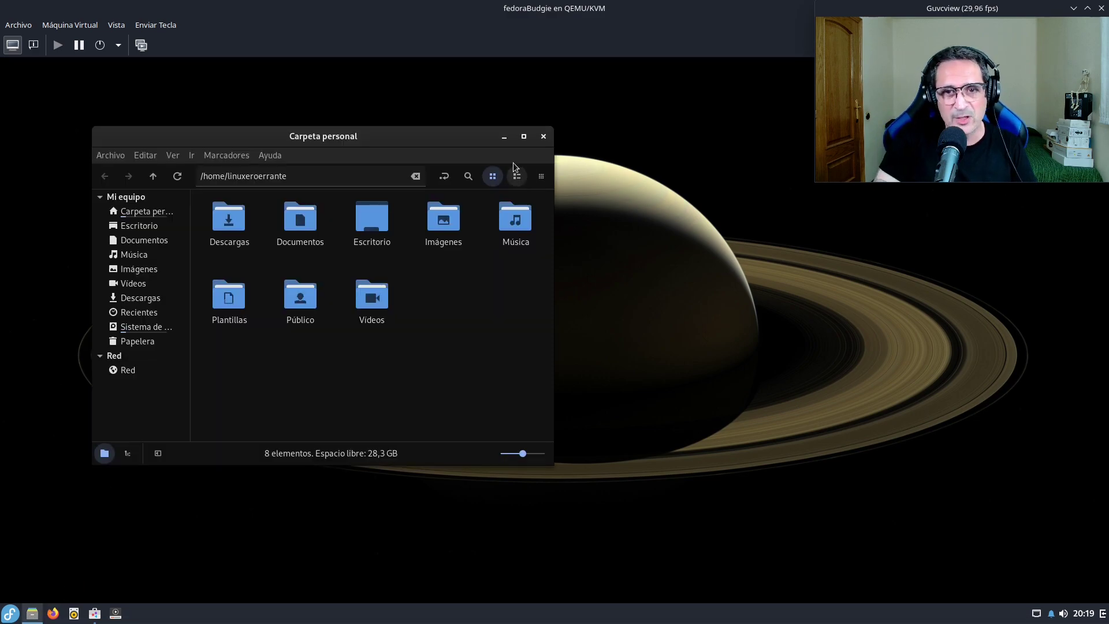
View the home folder in the file manager, reposition its window, and close it.
left_click_drag(463, 139, 538, 151)
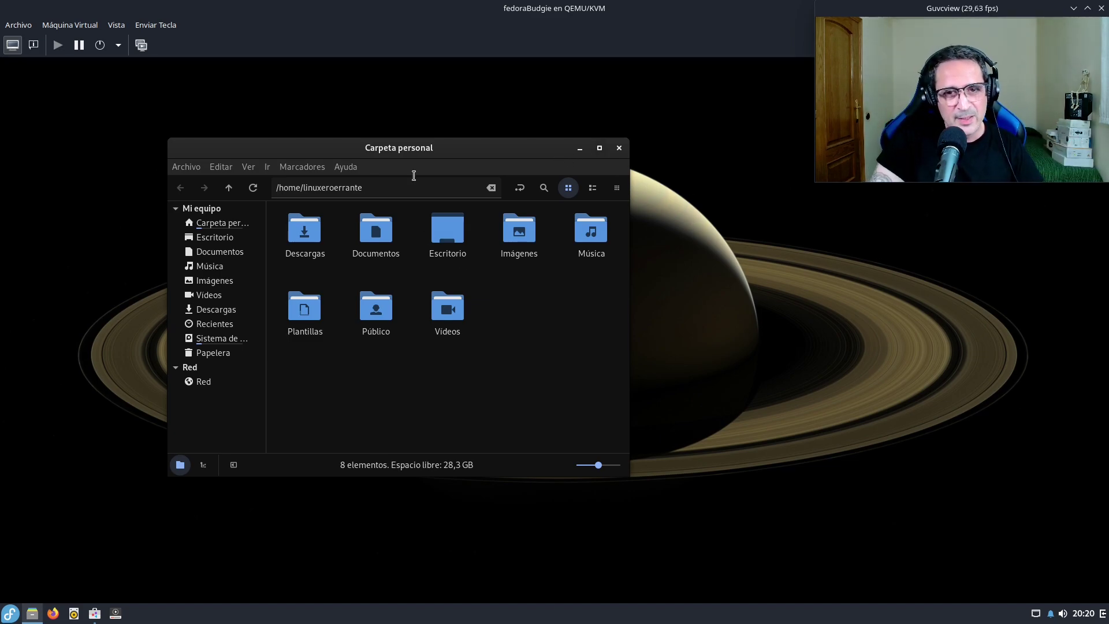
left_click(619, 149)
Open the Budgie desktop settings from the desktop, and move the Budgie Control Center window aside and close it.
right_click(381, 142)
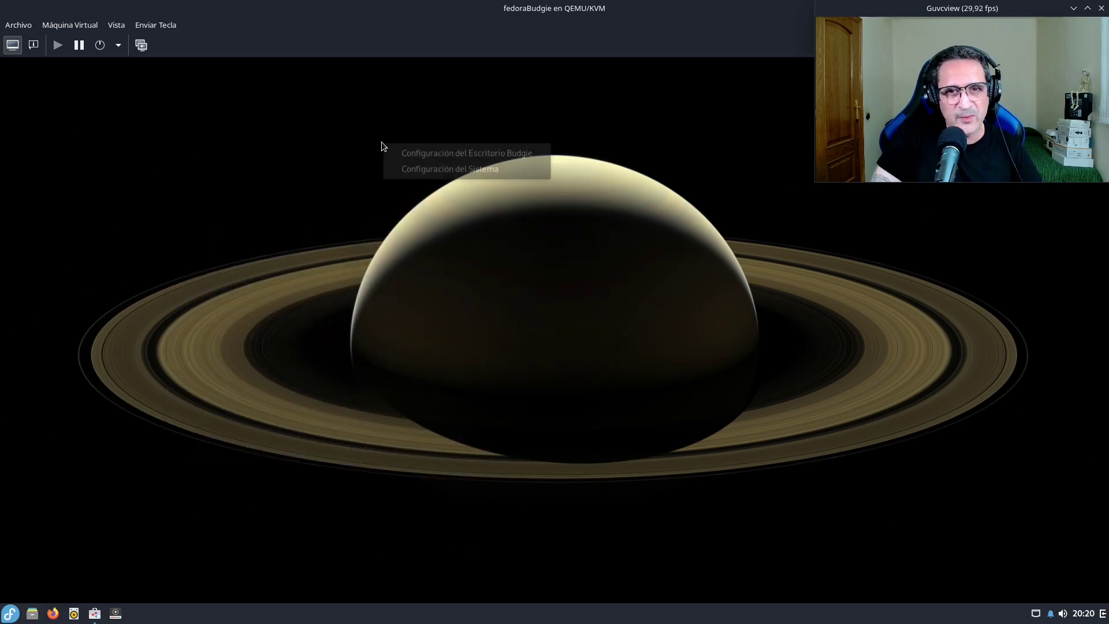
left_click(435, 153)
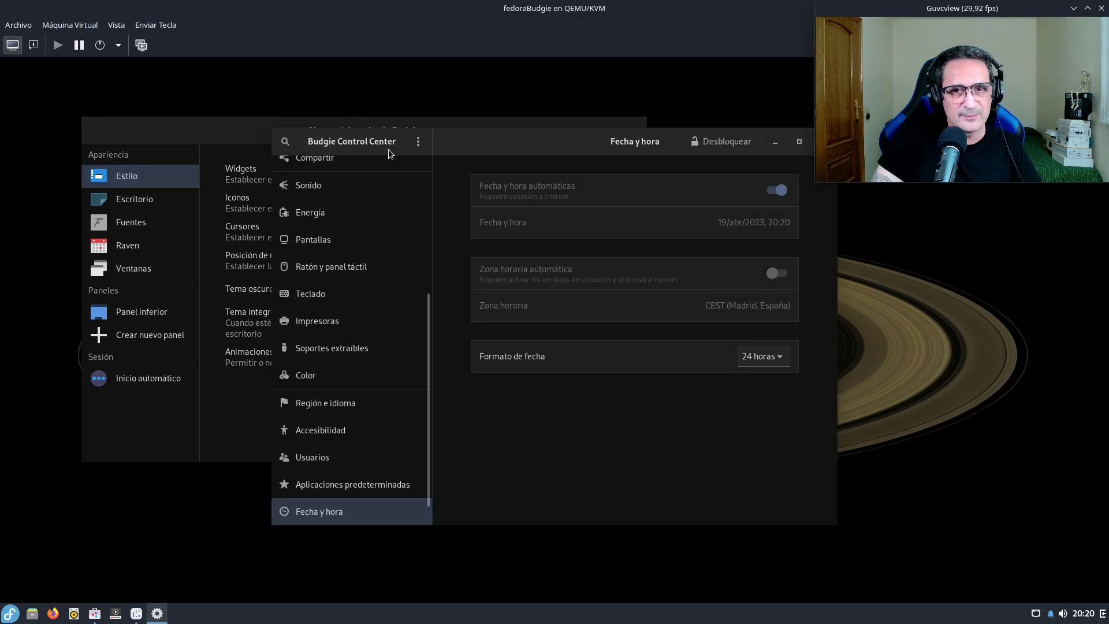
left_click_drag(476, 149, 318, 138)
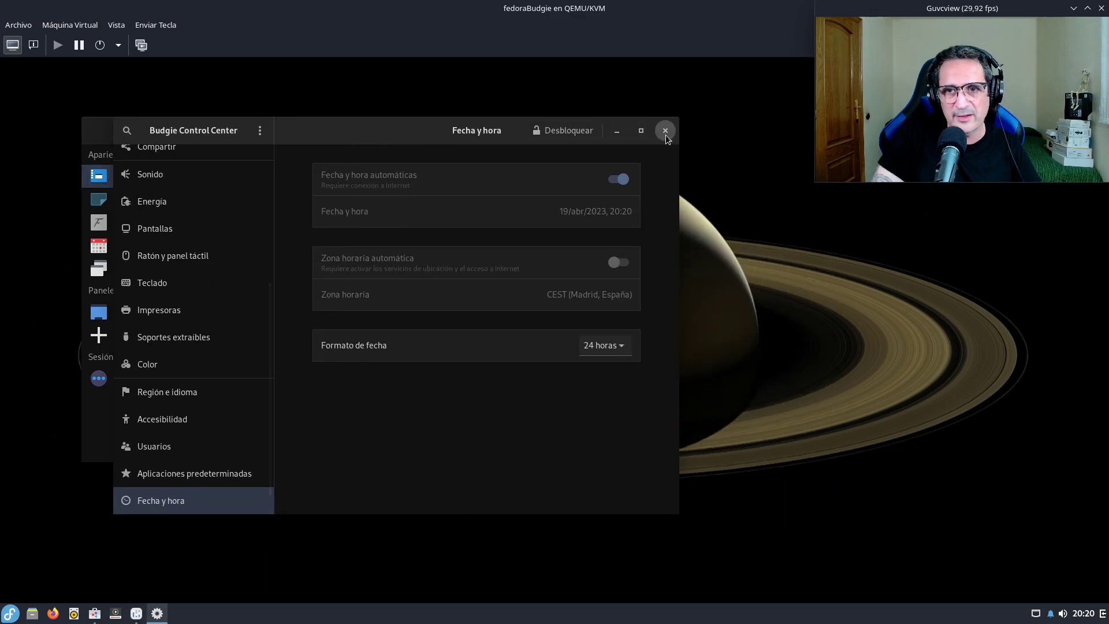
left_click(665, 131)
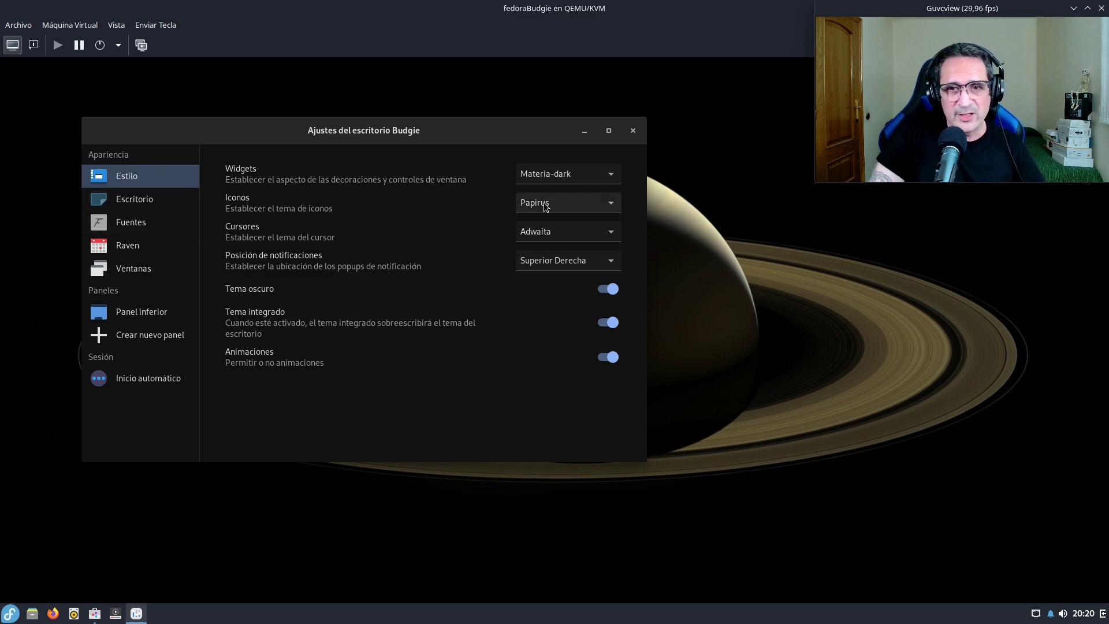
Review the available widget themes and icon themes in the style settings without changing the selection.
left_click(552, 179)
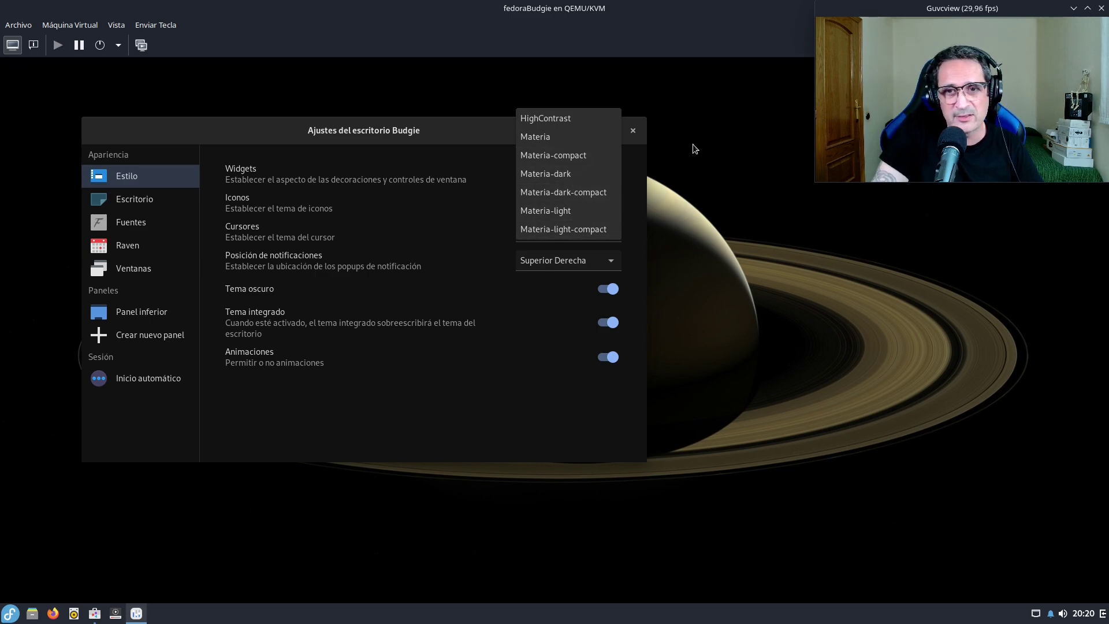
left_click(483, 137)
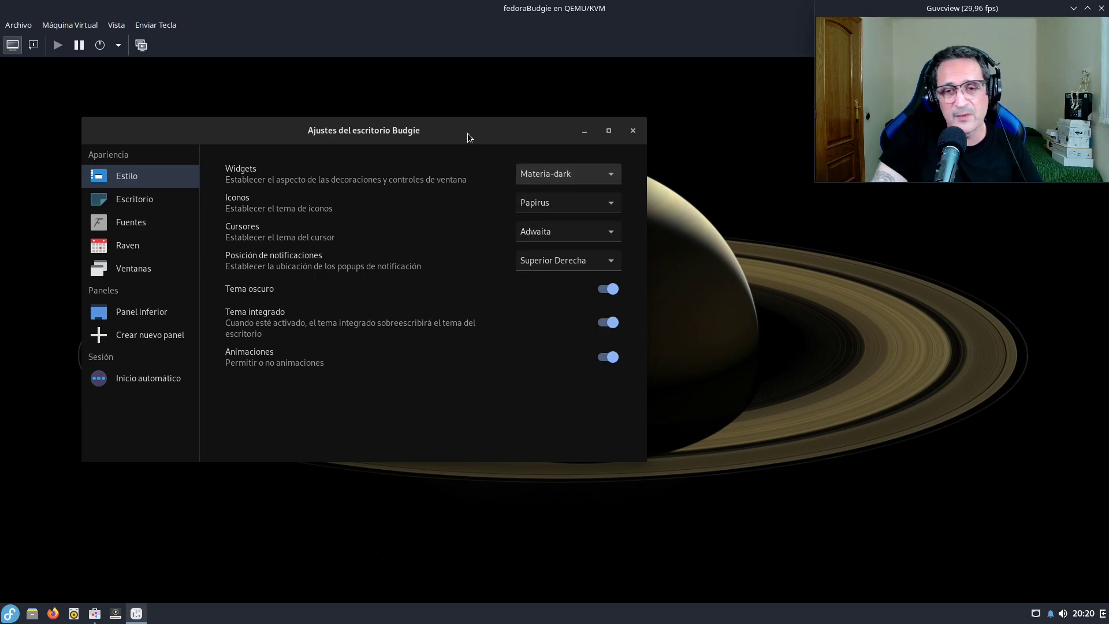
left_click(549, 203)
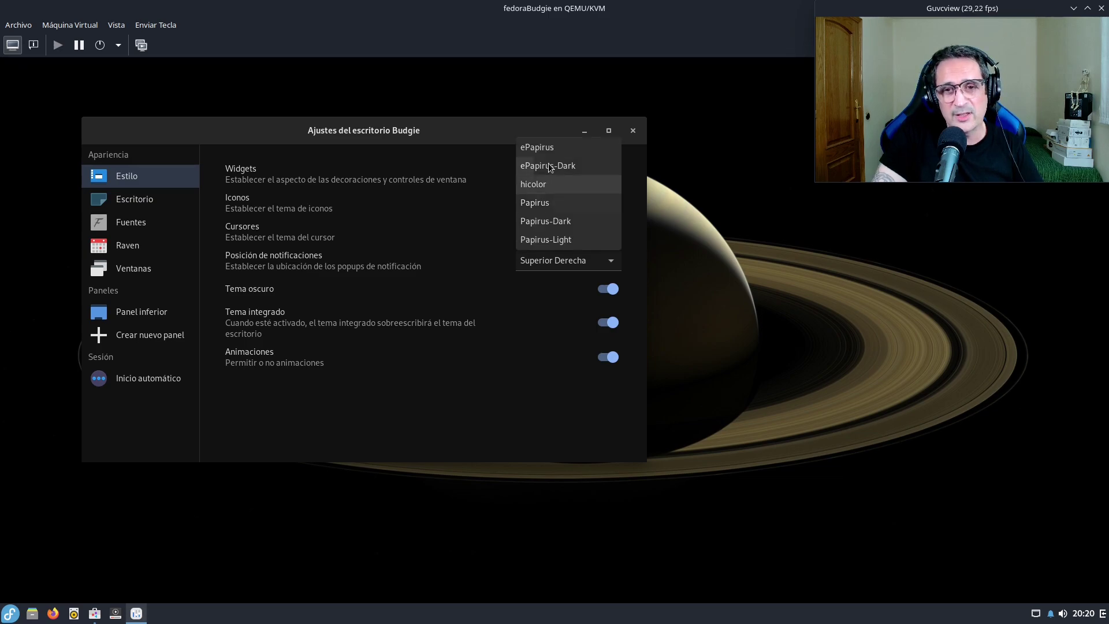
left_click(483, 135)
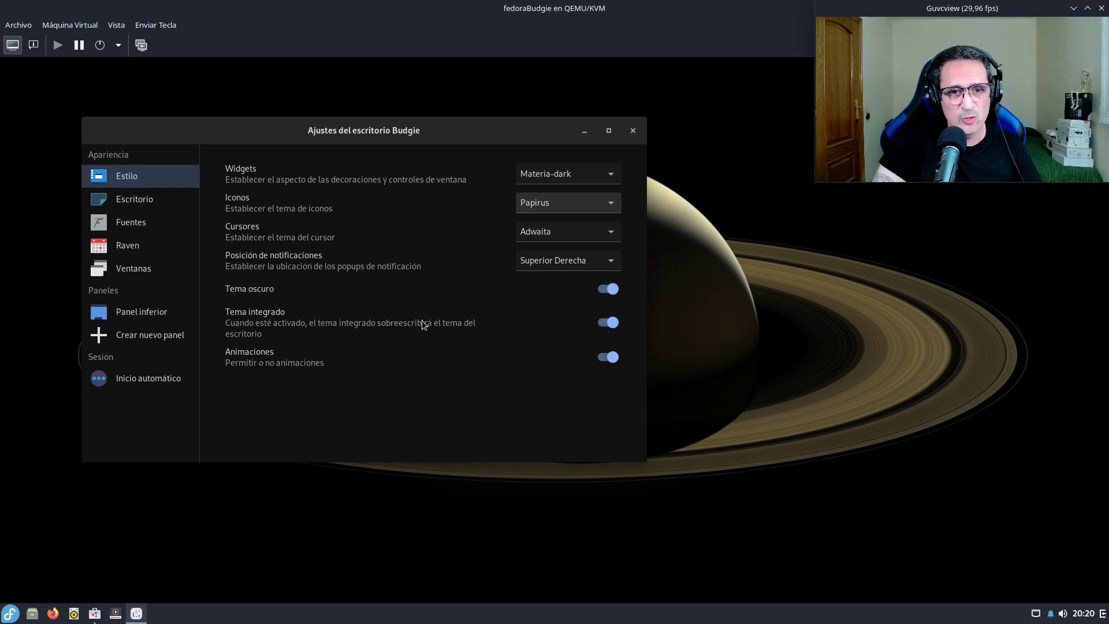
In the Escritorio settings, turn on the Carpeta personal and Papelera desktop shortcuts and turn both off again, repositioning the settings window.
left_click(142, 200)
left_click_drag(343, 122, 547, 127)
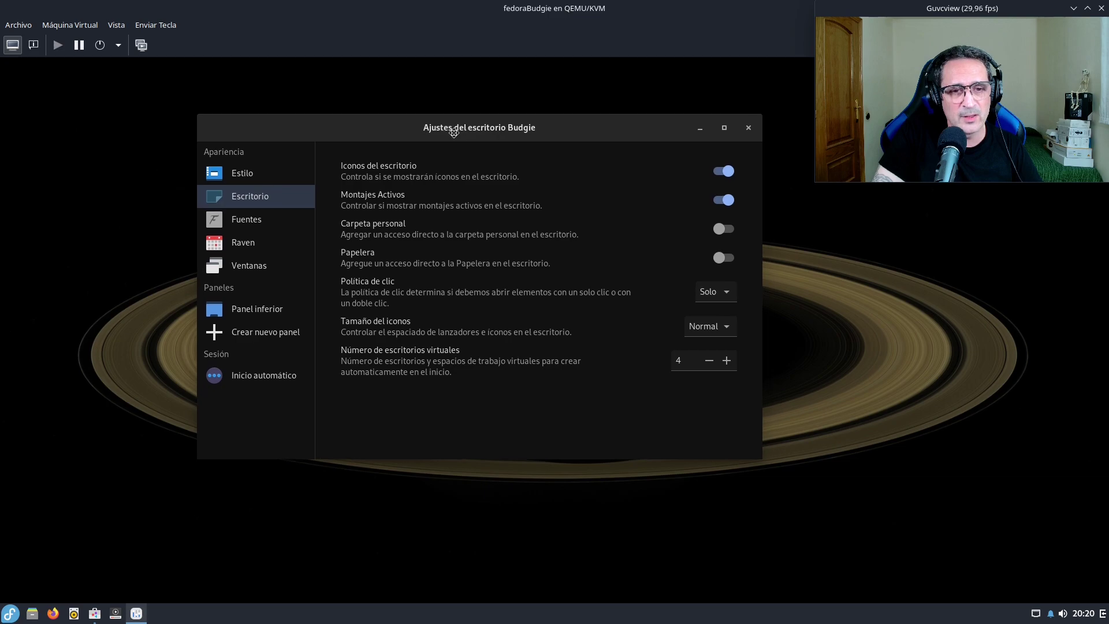
left_click(717, 237)
left_click(722, 263)
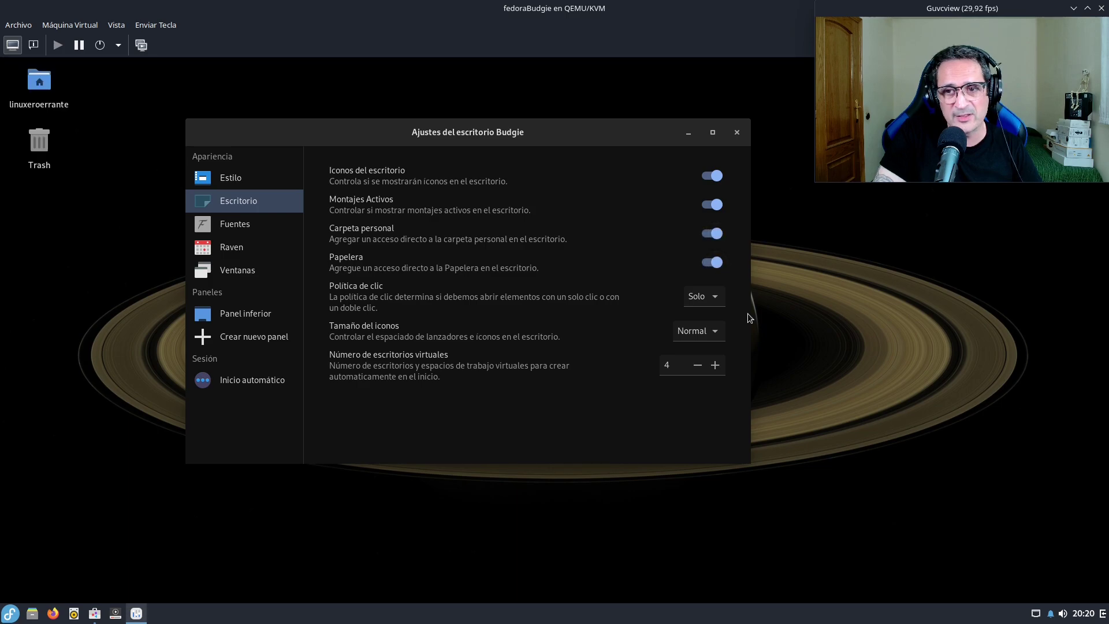
left_click(712, 264)
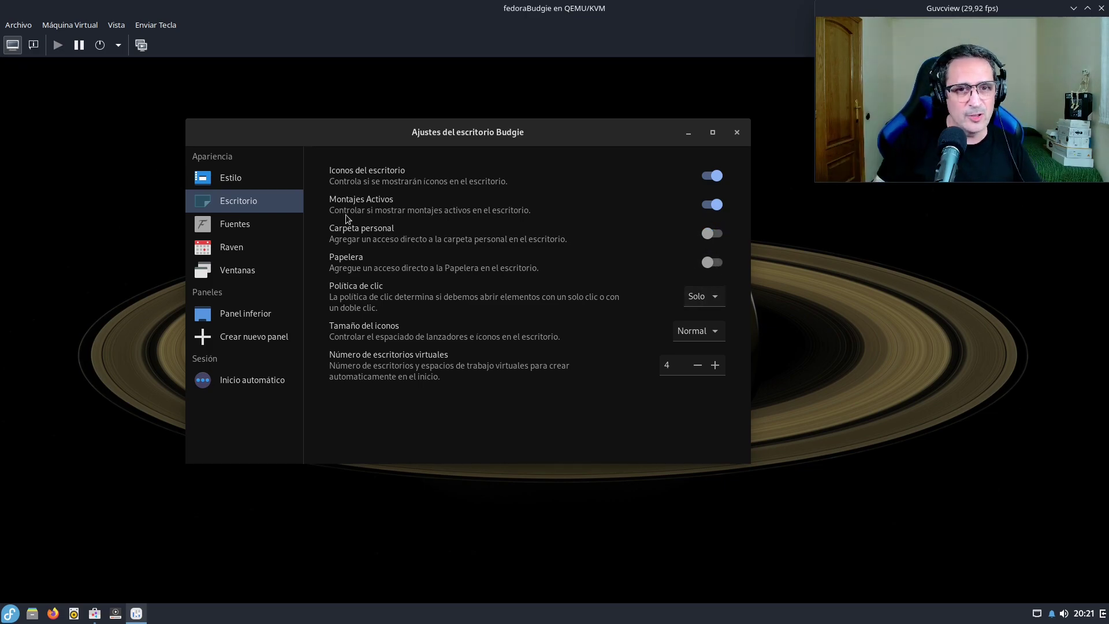
Set the Raven position to Izquierda in the Raven configuration and open the Raven sidebar to check its placement.
left_click(248, 249)
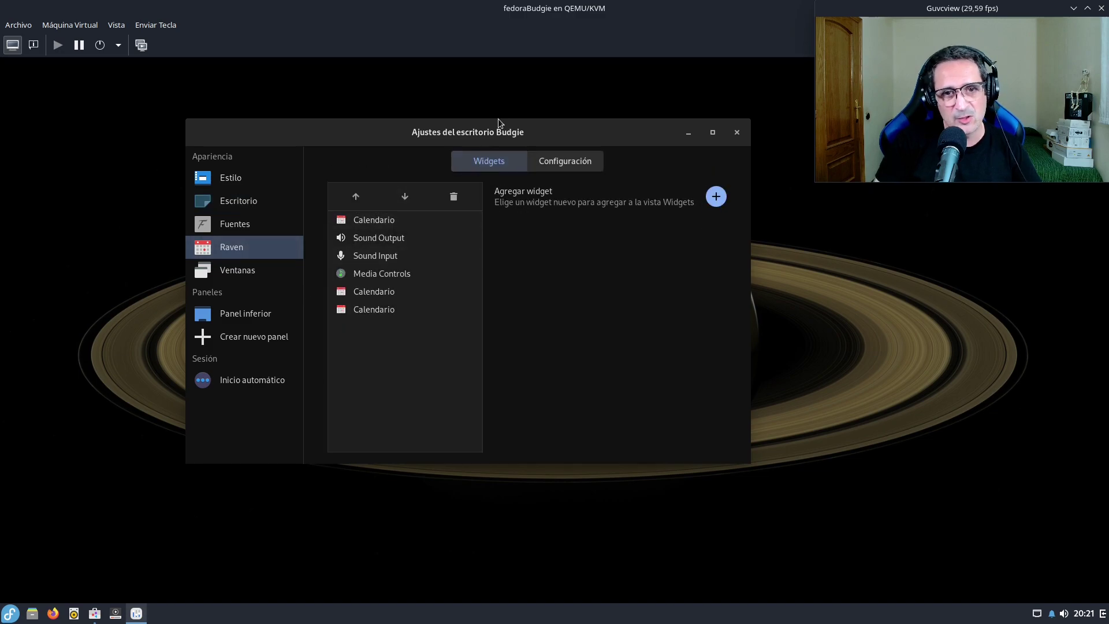
left_click_drag(508, 124, 426, 119)
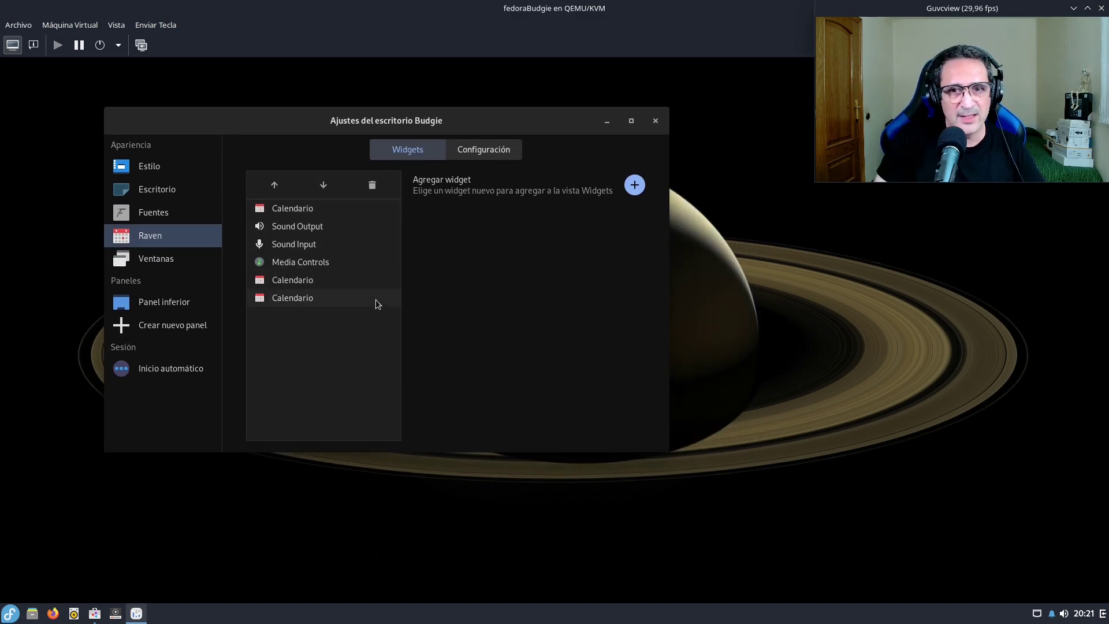
left_click(484, 154)
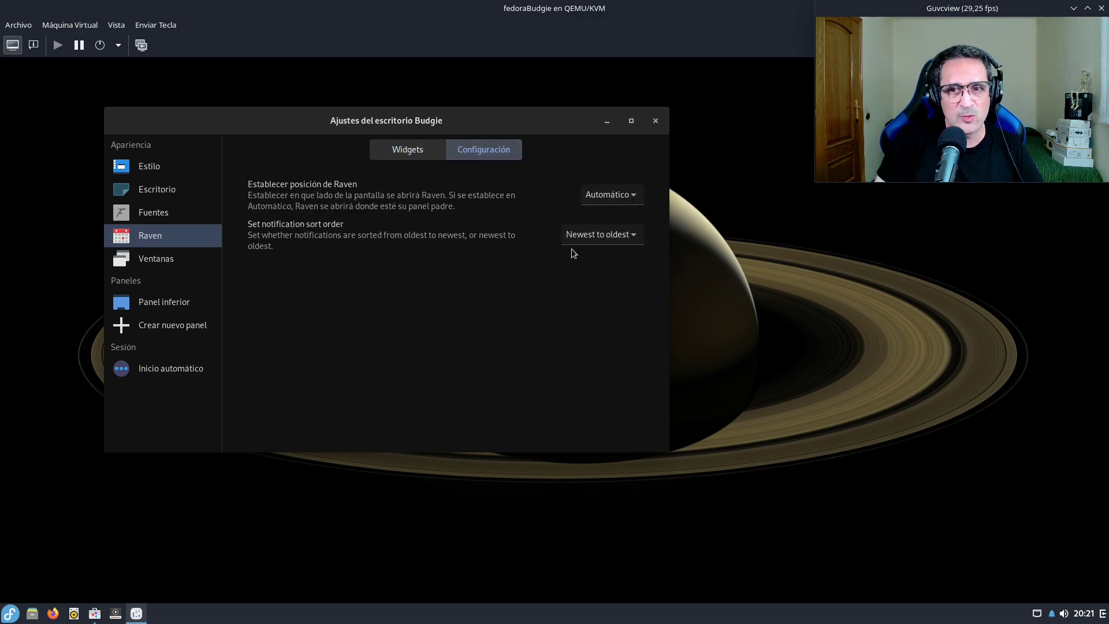
left_click(613, 202)
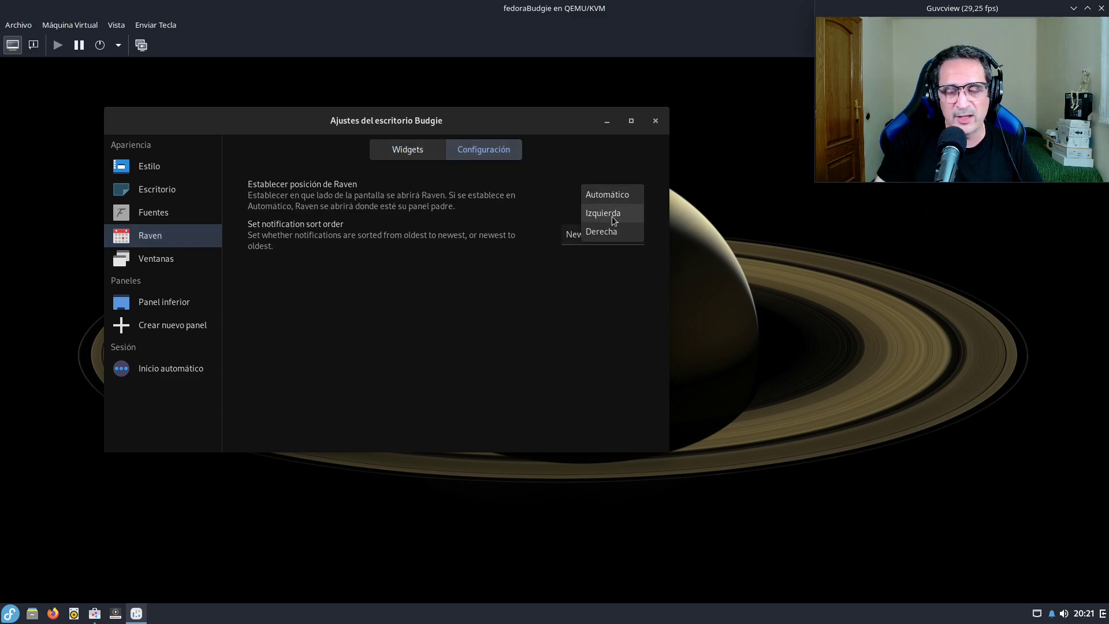
left_click(614, 213)
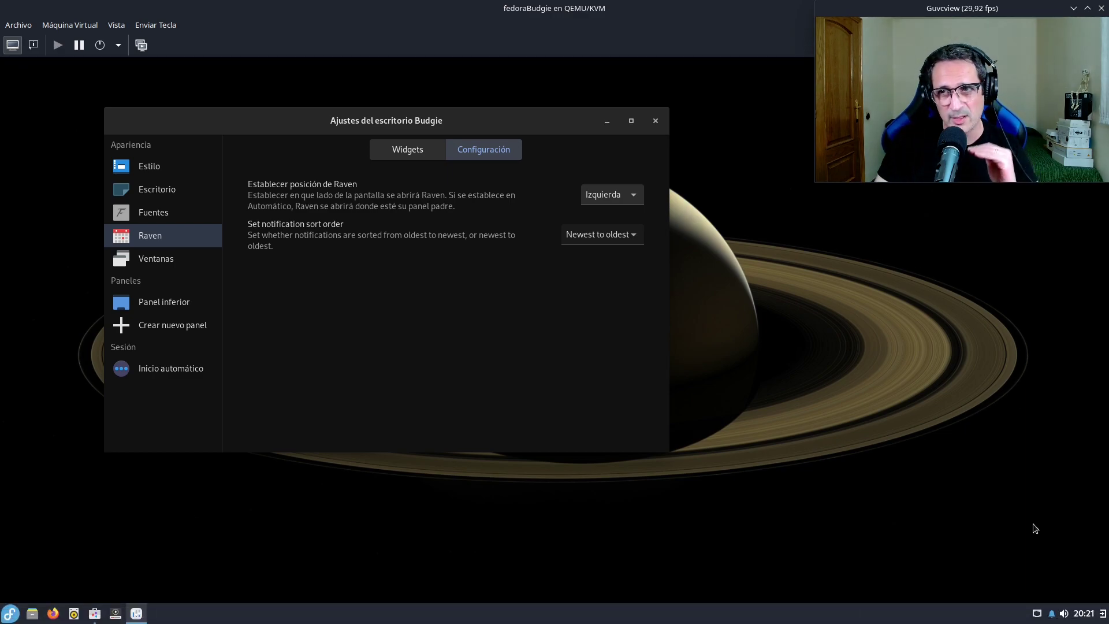
left_click(1103, 614)
left_click(1103, 614)
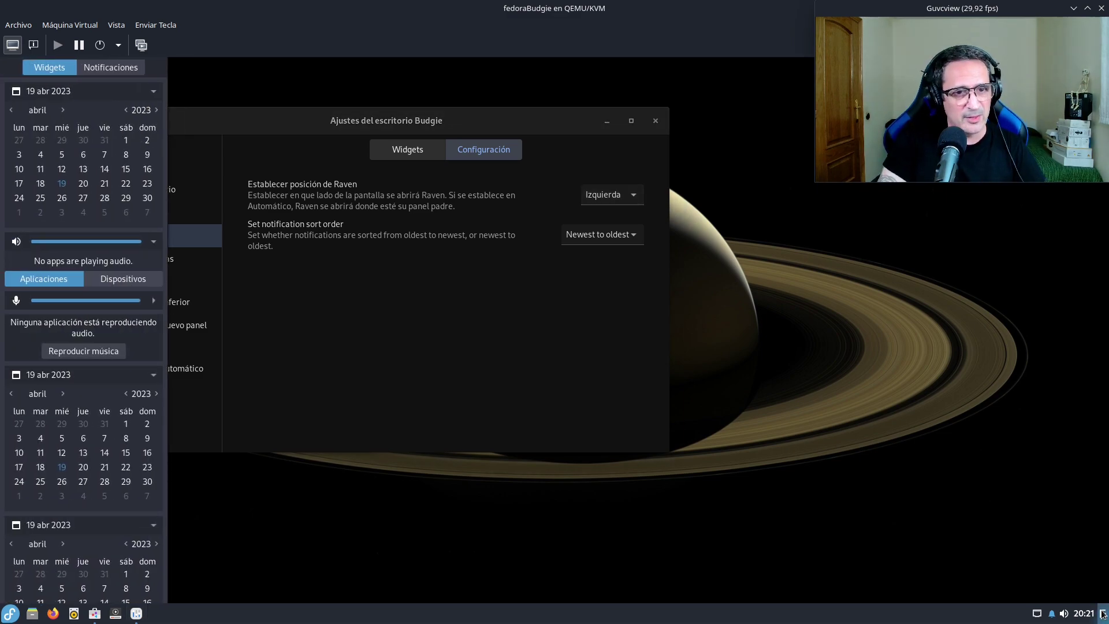
Set the Raven position back to Automático, and open and close the sidebar to check its placement.
left_click(623, 194)
left_click(621, 176)
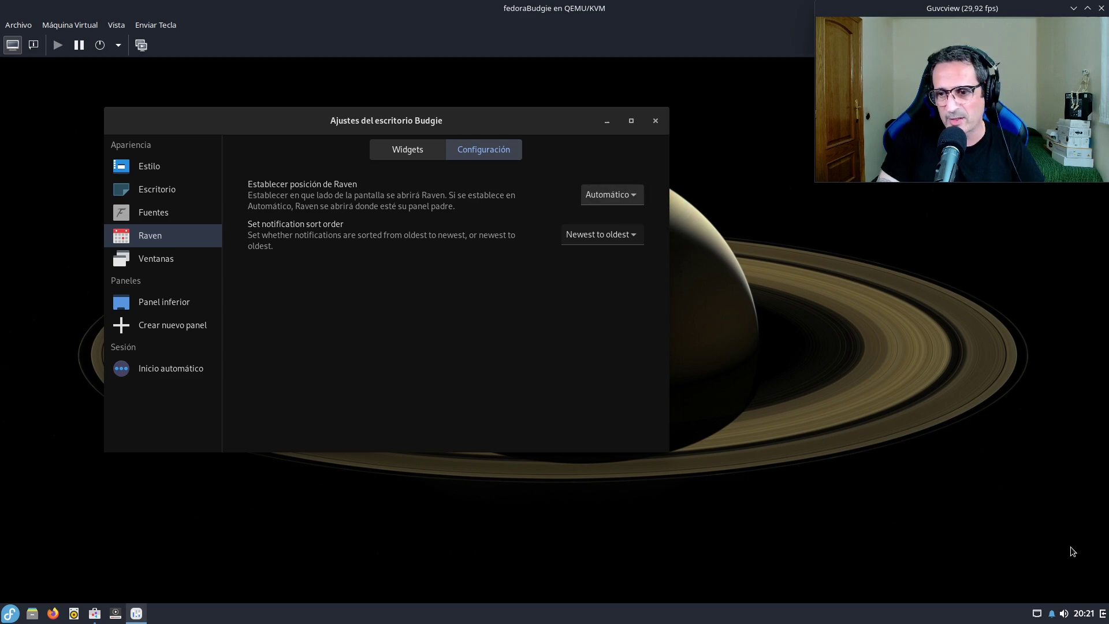
left_click(1101, 612)
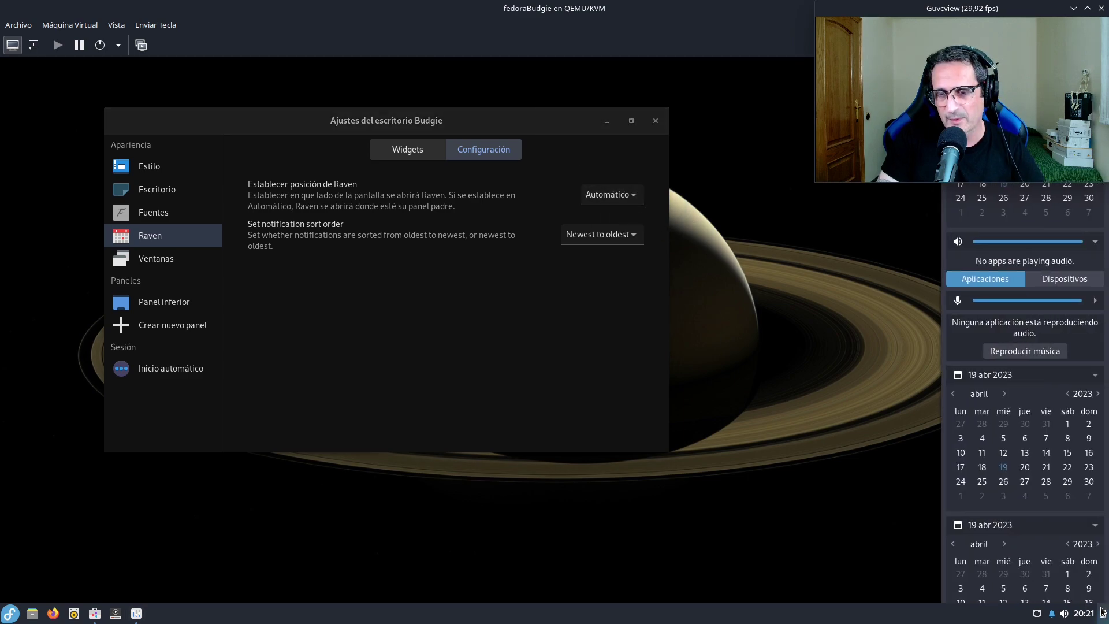
left_click(1102, 613)
Move the webcam window out of the way, examine Raven's widgets and notifications, close the sidebar, and put the webcam window back.
left_click_drag(991, 9, 249, 42)
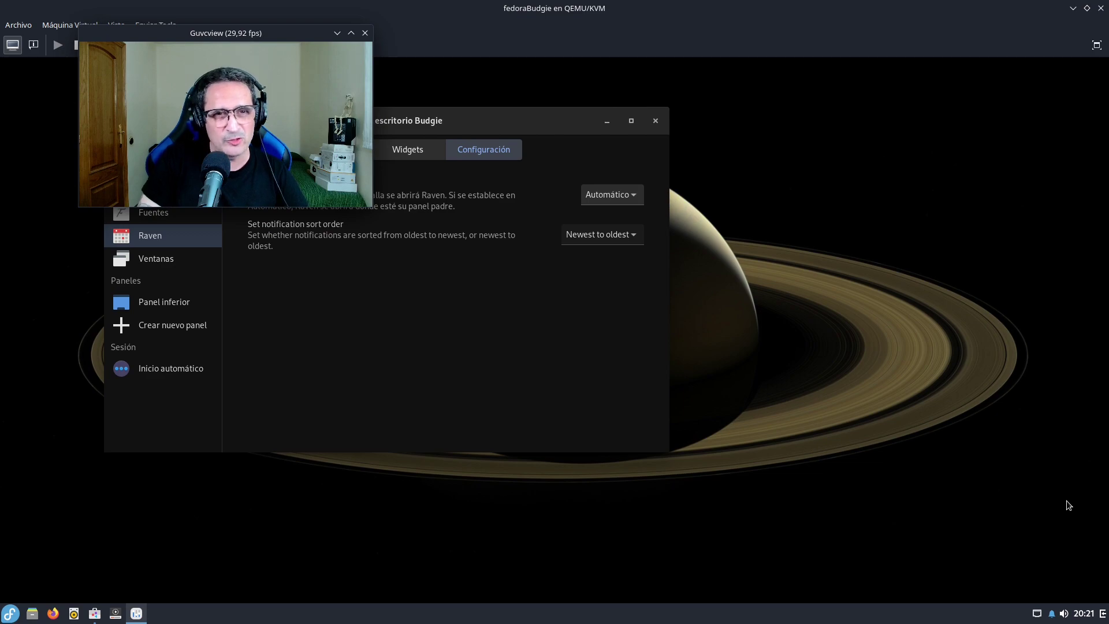
left_click(1103, 613)
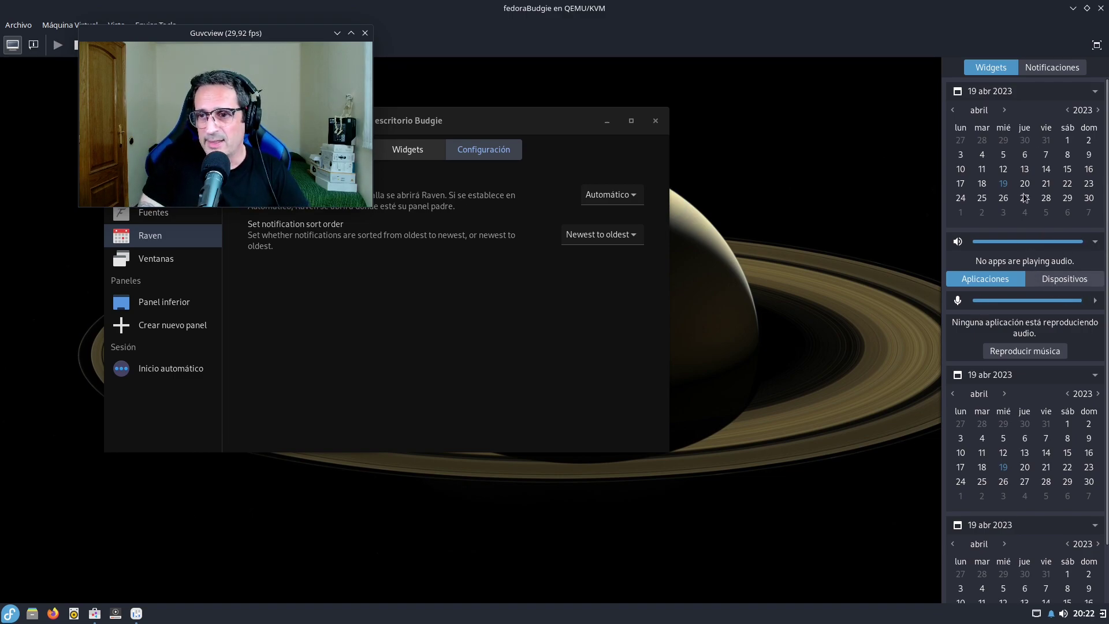
left_click(1060, 68)
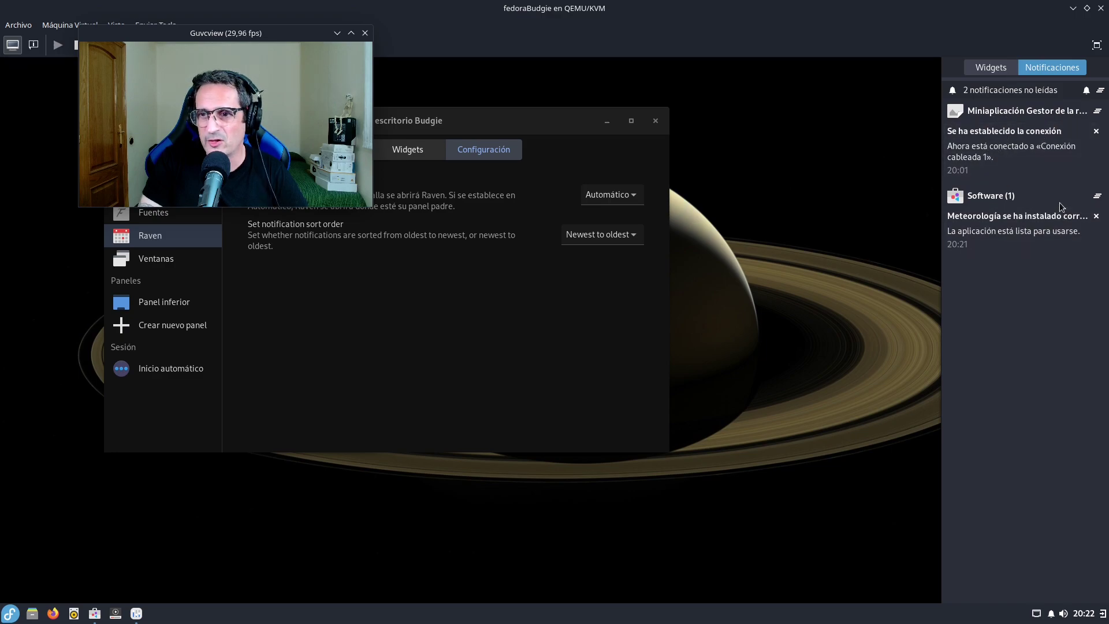
left_click(1043, 137)
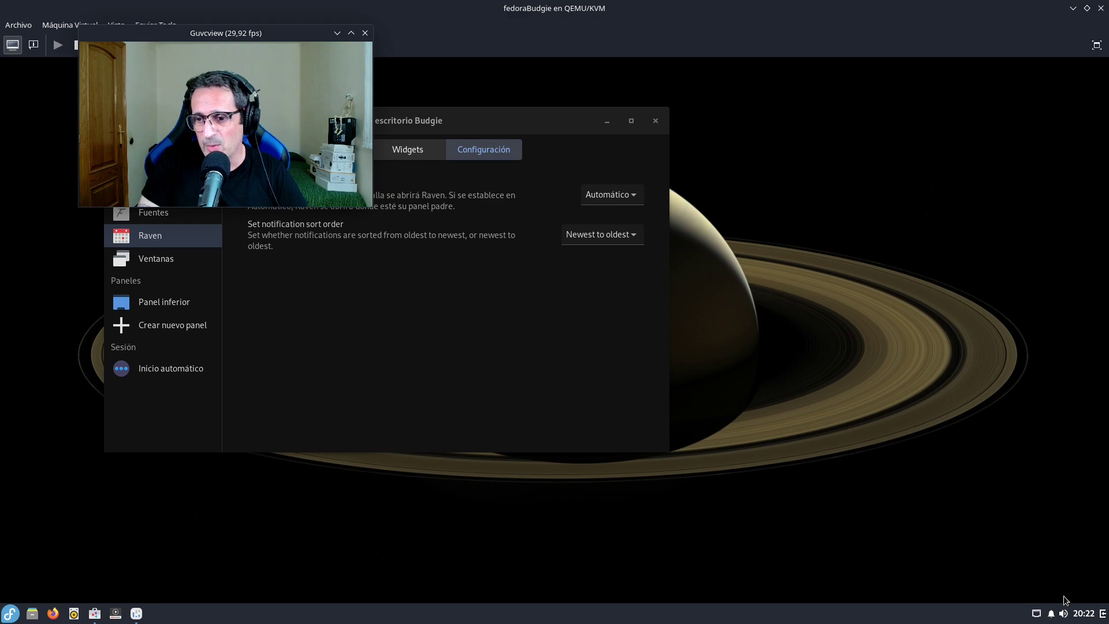
left_click_drag(263, 39, 994, 19)
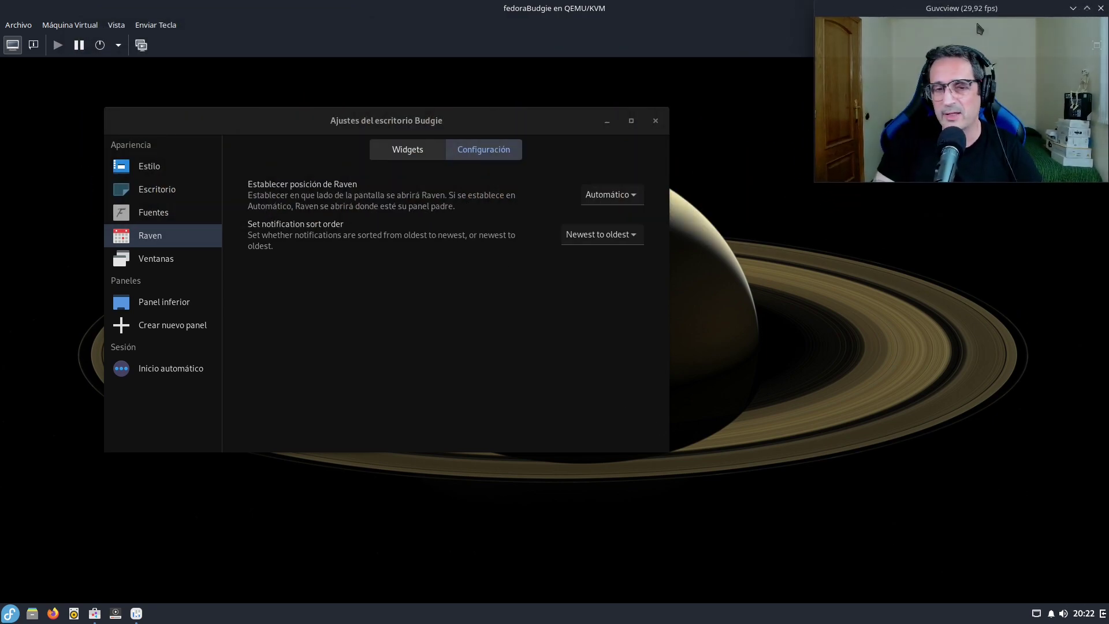
View the Ventanas and Panel inferior settings, and browse the applets that can be added to the panel without adding any.
left_click(197, 258)
left_click(188, 303)
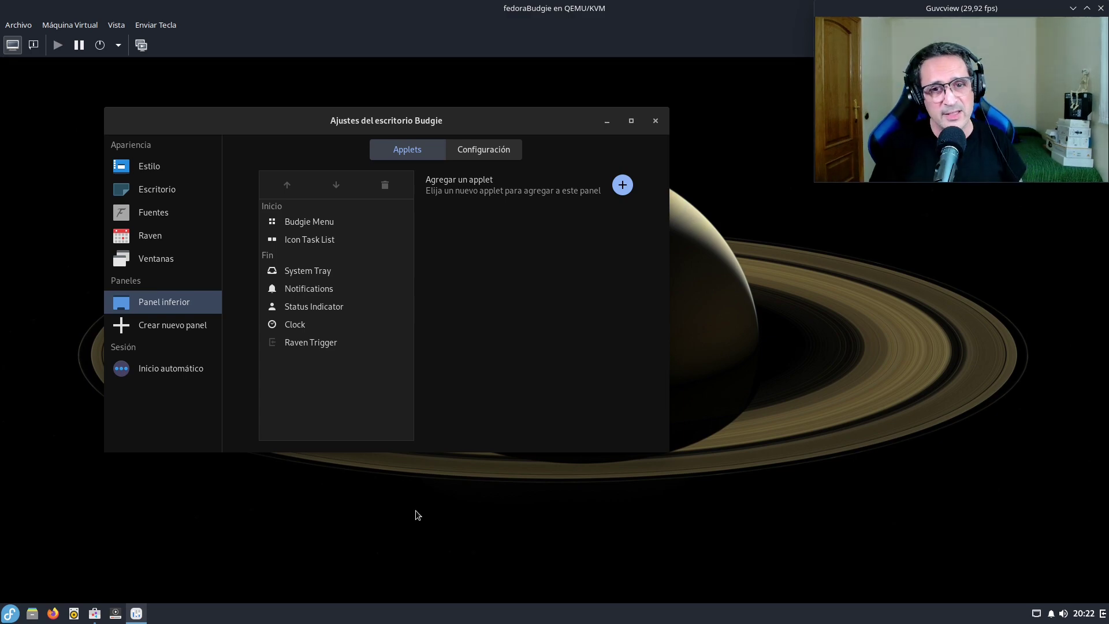
left_click(622, 184)
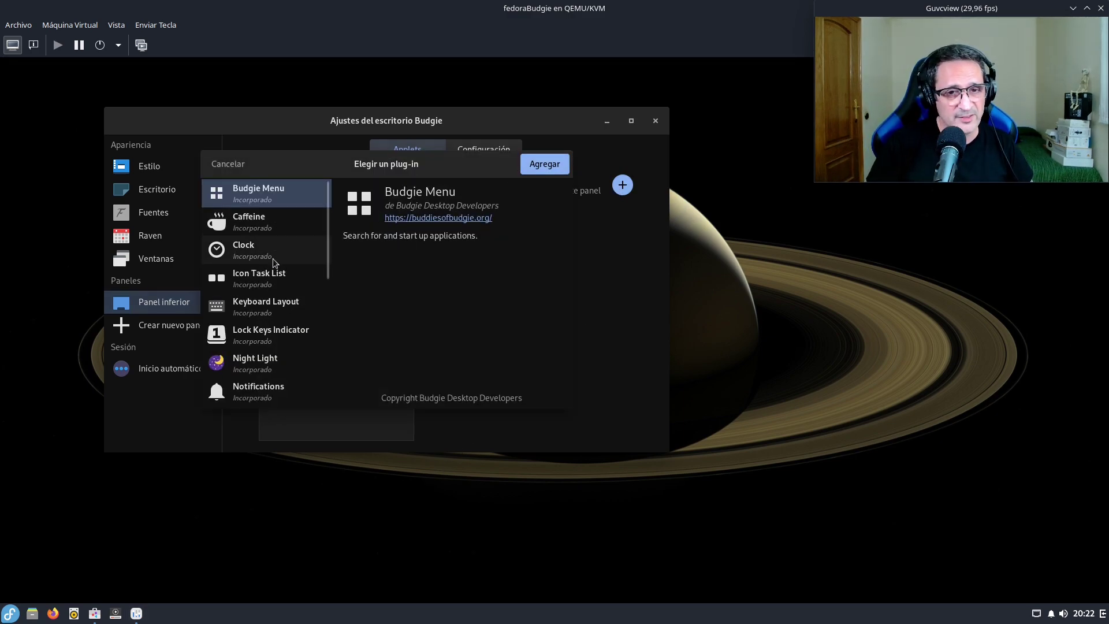
scroll(273, 259, "down", 2)
scroll(276, 295, "down", 1)
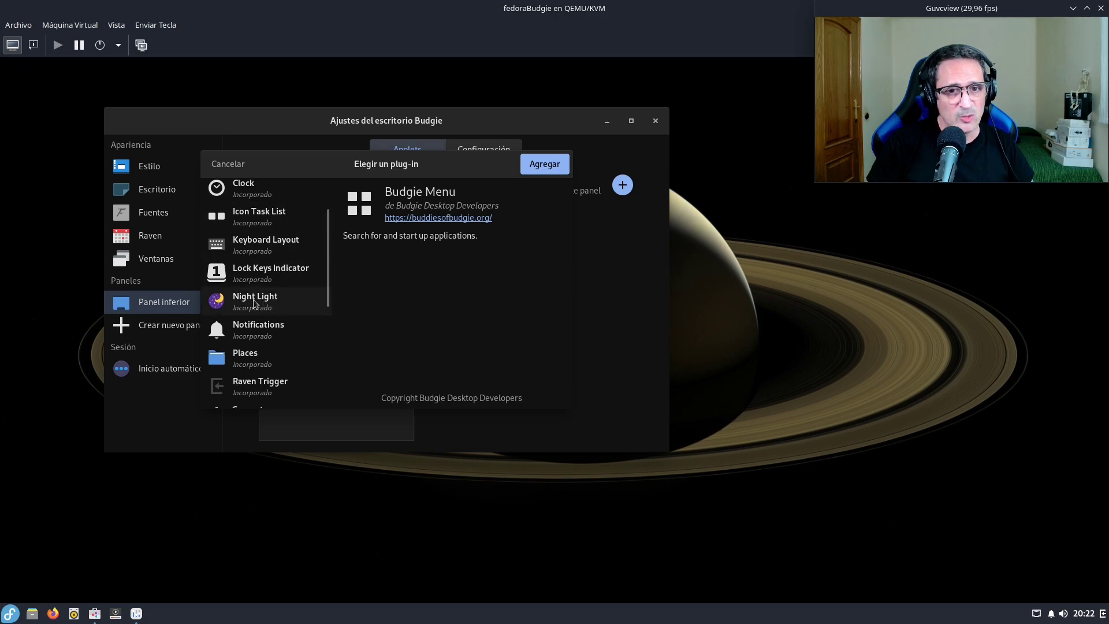
scroll(285, 354, "down", 4)
scroll(282, 363, "down", 3)
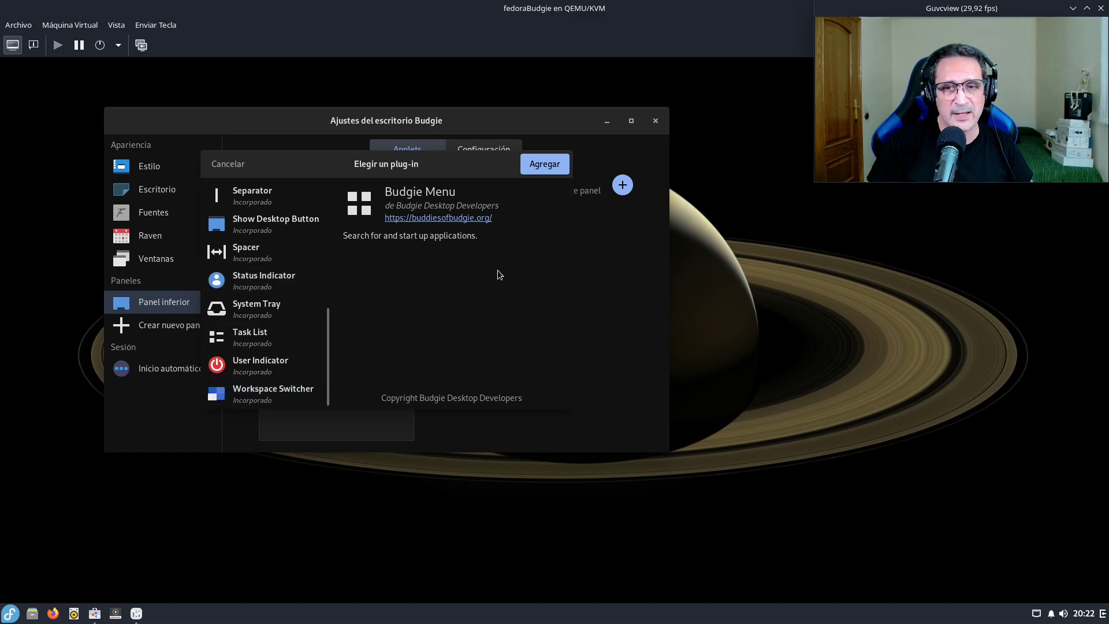
left_click(236, 162)
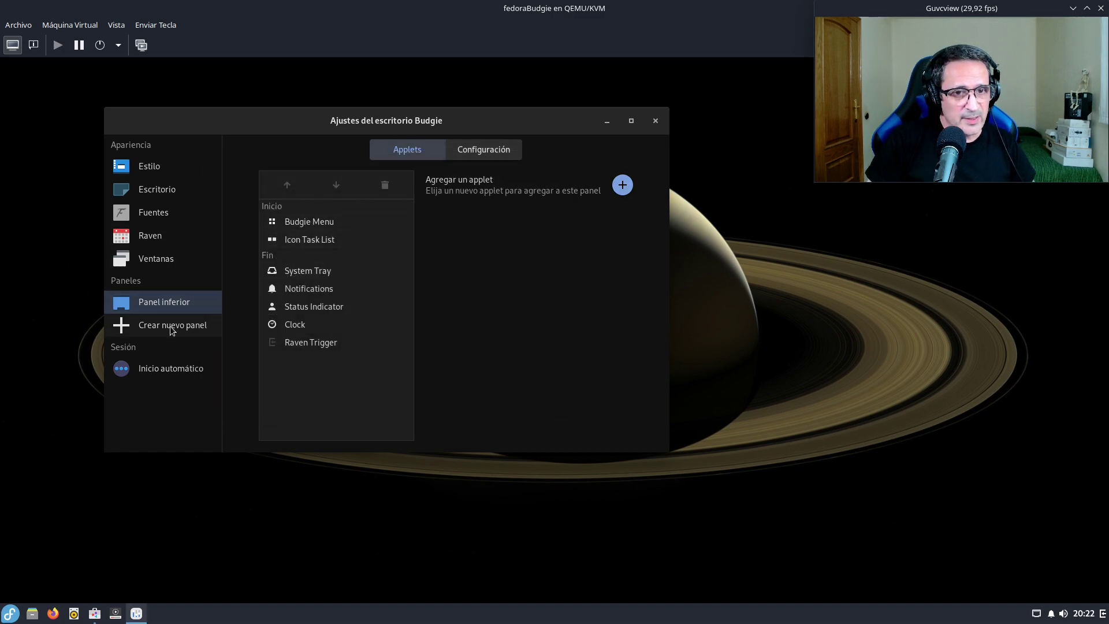
Close the Budgie desktop settings, open the system settings from the desktop on the Red page, and move the window aside.
left_click(656, 121)
right_click(320, 159)
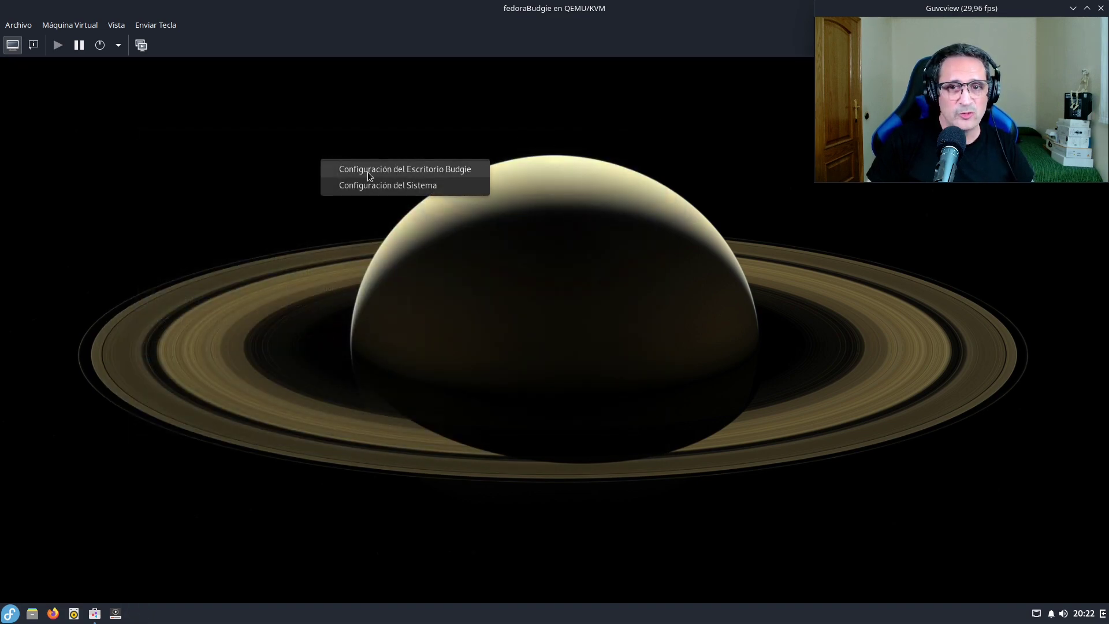
left_click(379, 184)
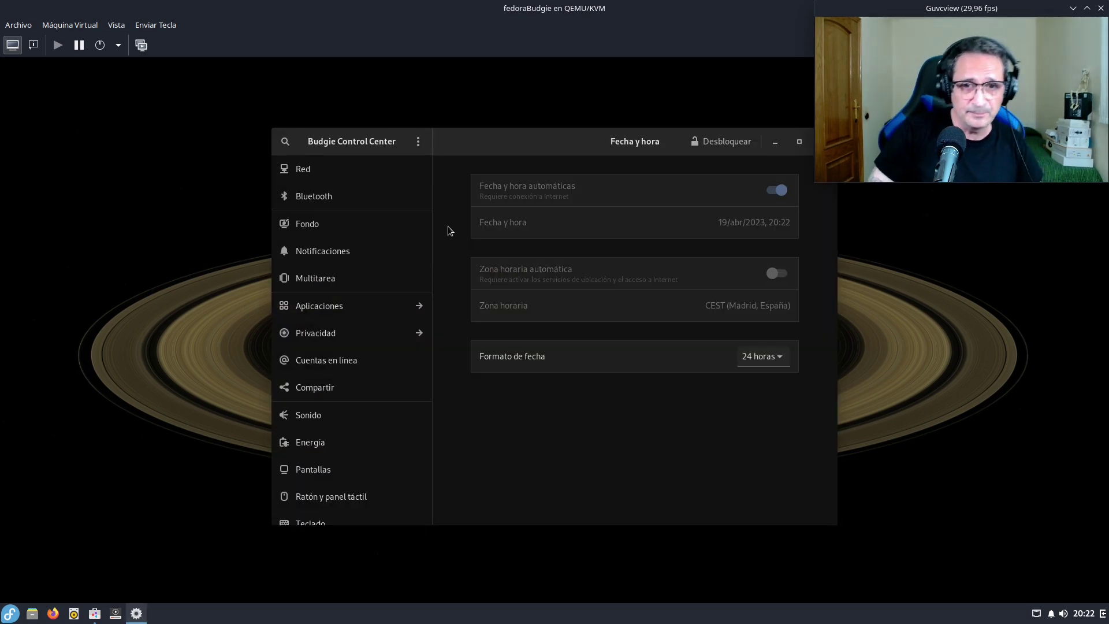
left_click(338, 174)
left_click_drag(473, 151, 295, 95)
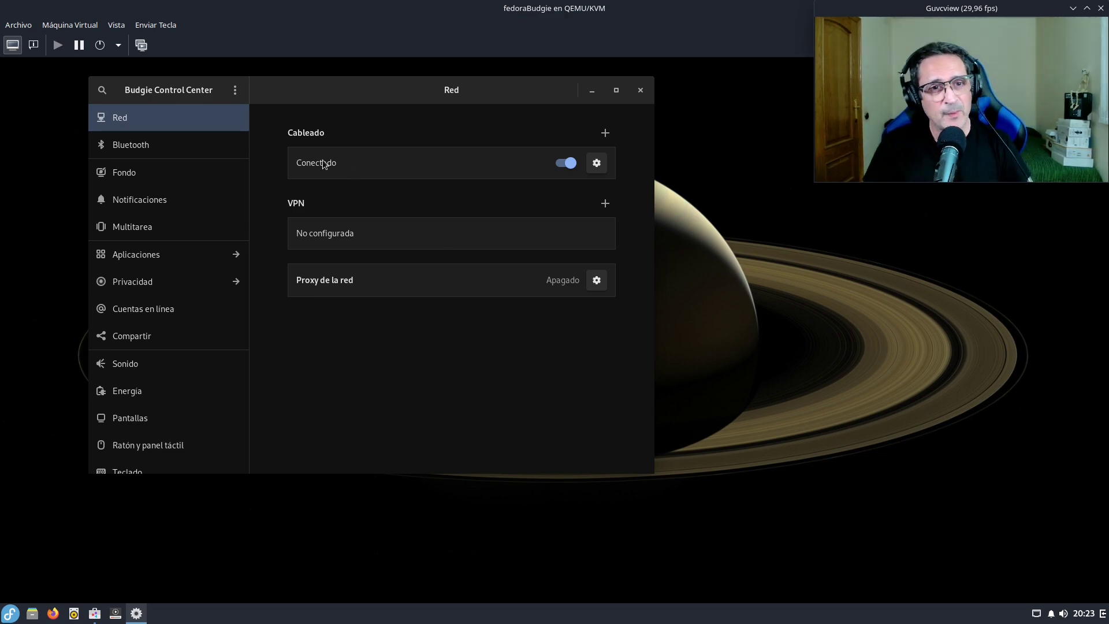
View the Bluetooth page and browse the available wallpapers on the Fondo page.
left_click(177, 148)
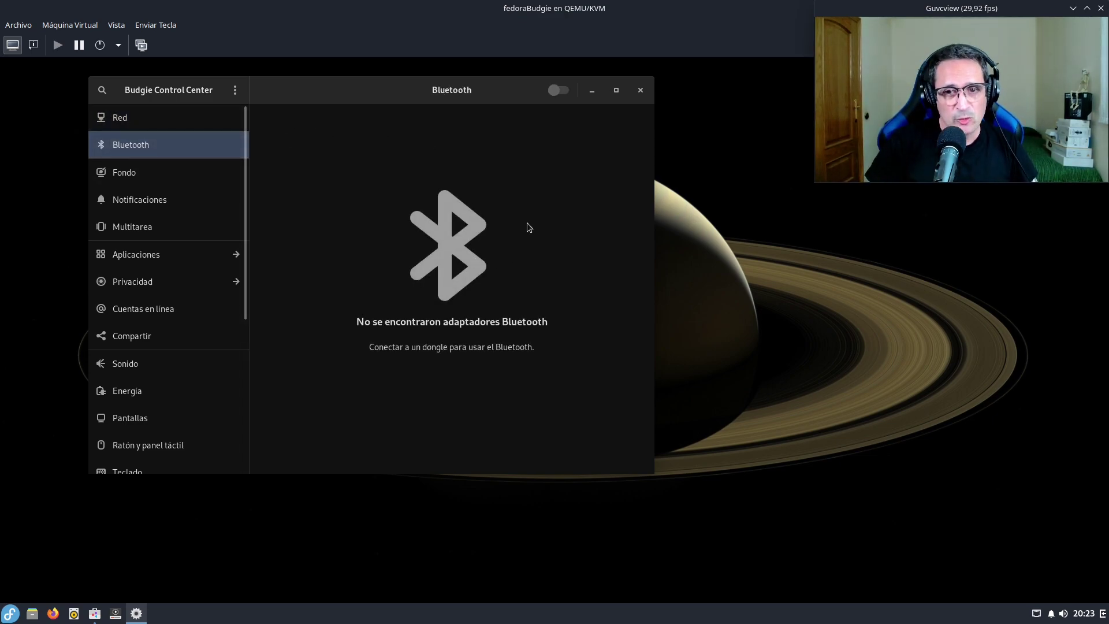
left_click(127, 176)
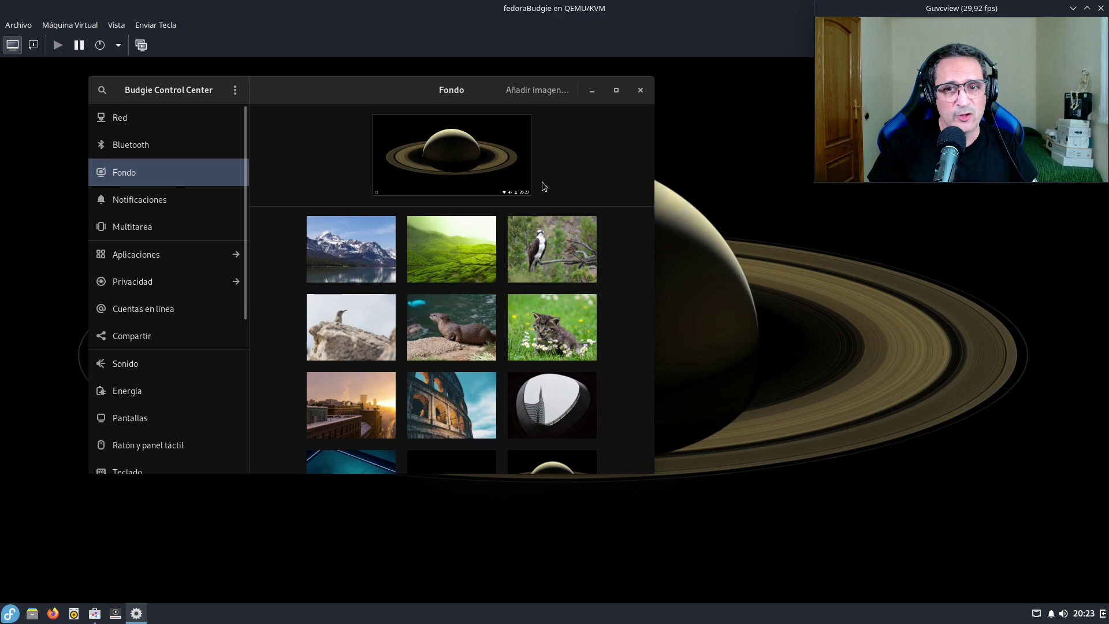
scroll(532, 364, "down", 5)
scroll(487, 294, "up", 3)
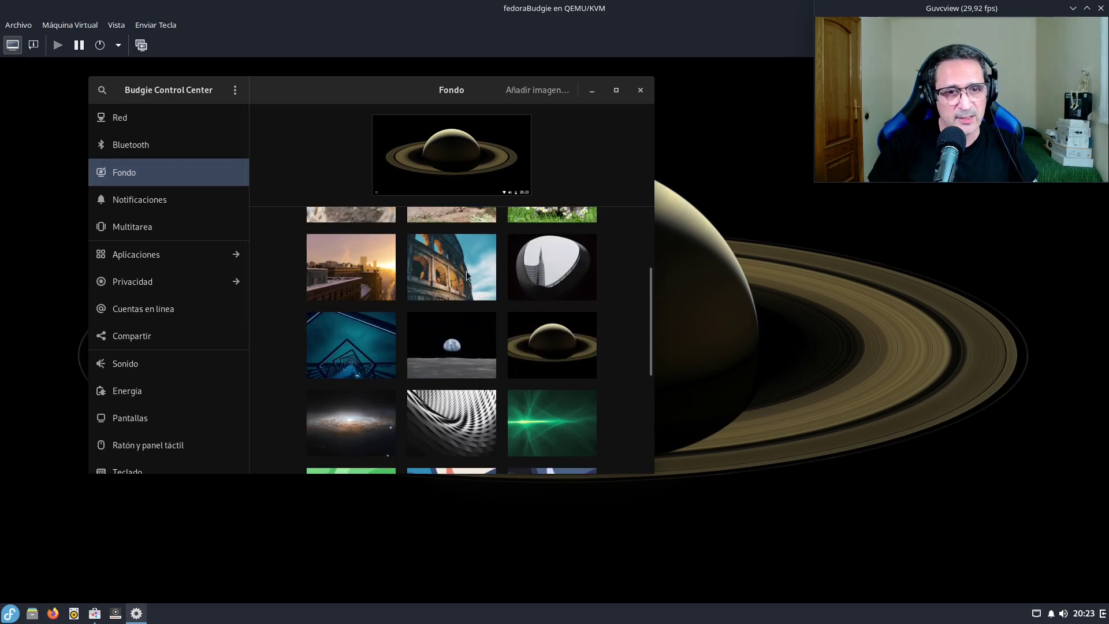
View the Notificaciones, Multitarea and Aplicaciones pages, and return to the main list of settings categories.
left_click(132, 200)
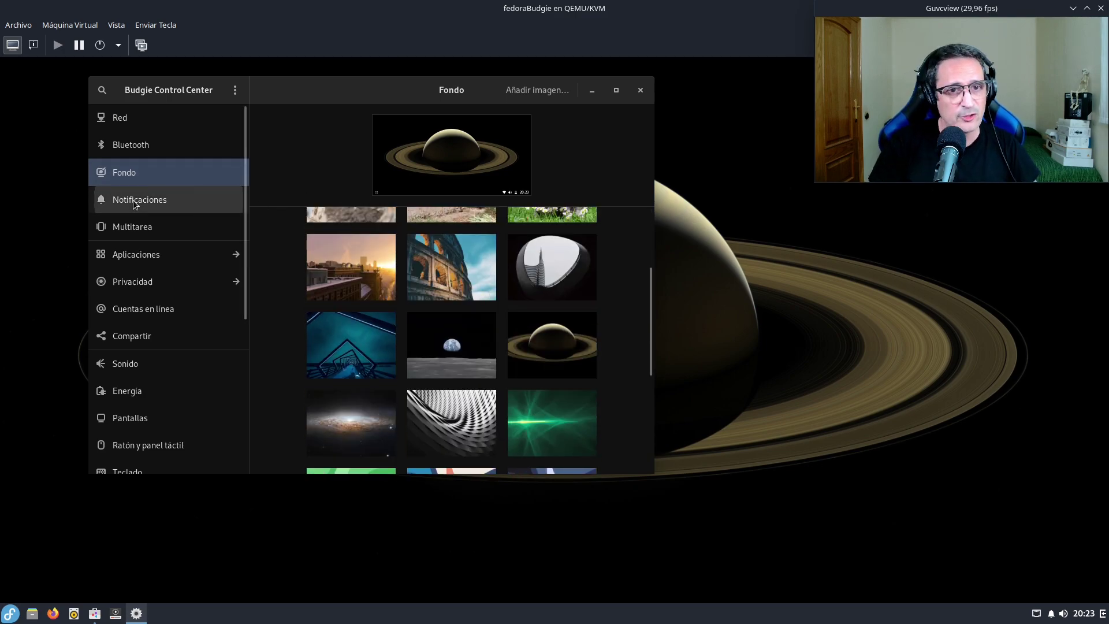
scroll(409, 246, "down", 2)
scroll(408, 250, "up", 2)
left_click(164, 229)
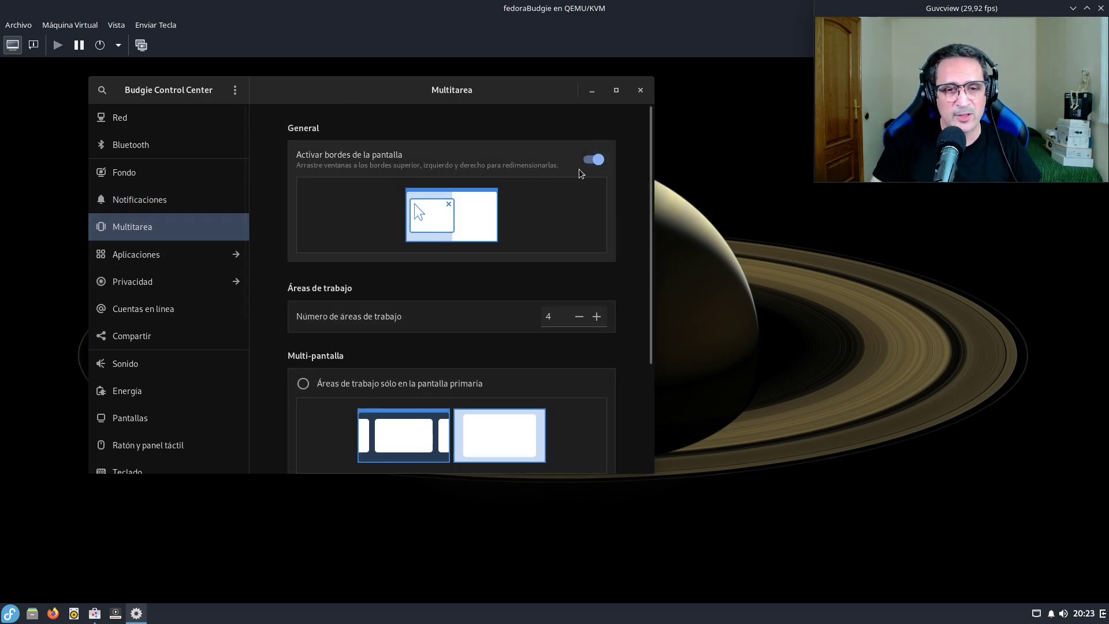
left_click(171, 254)
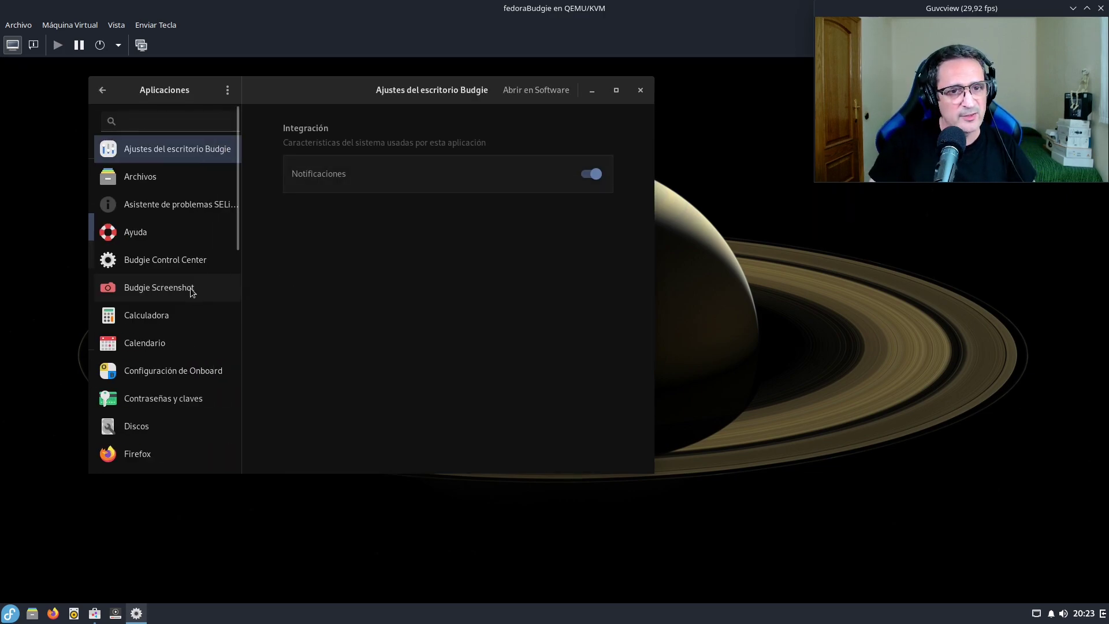
left_click(103, 90)
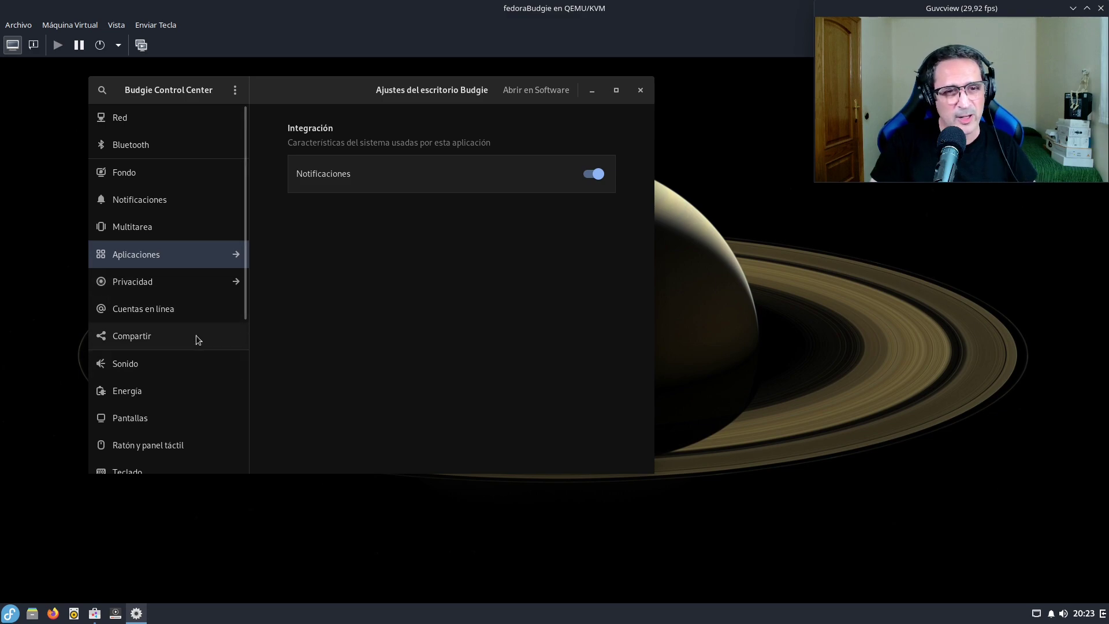
View the Energía, Pantallas and Ratón y panel táctil settings pages.
scroll(185, 363, "down", 1)
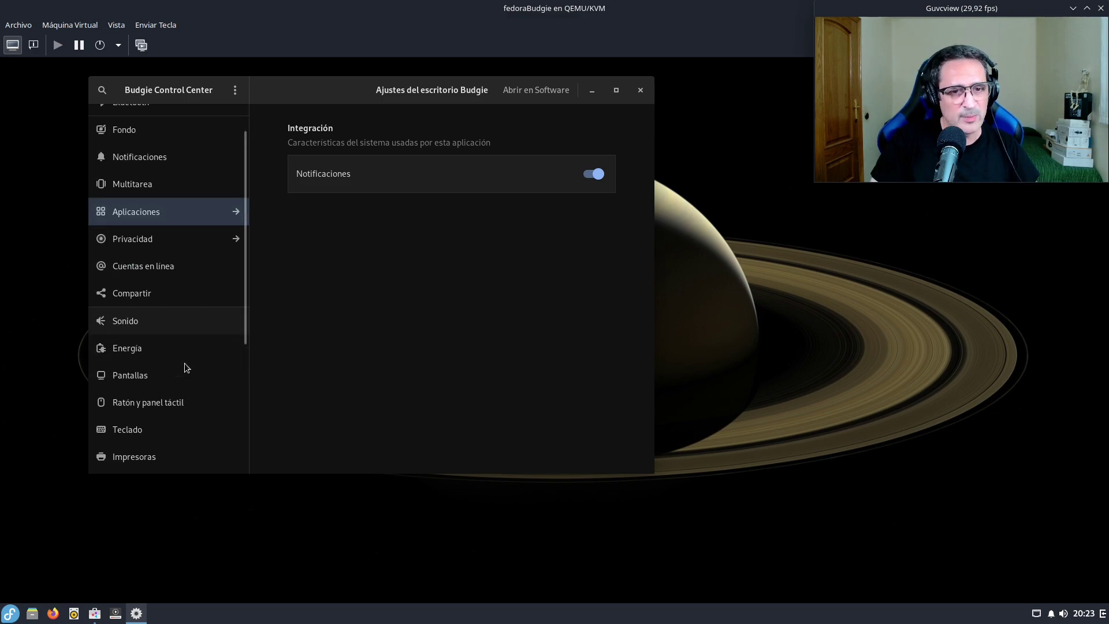
left_click(178, 352)
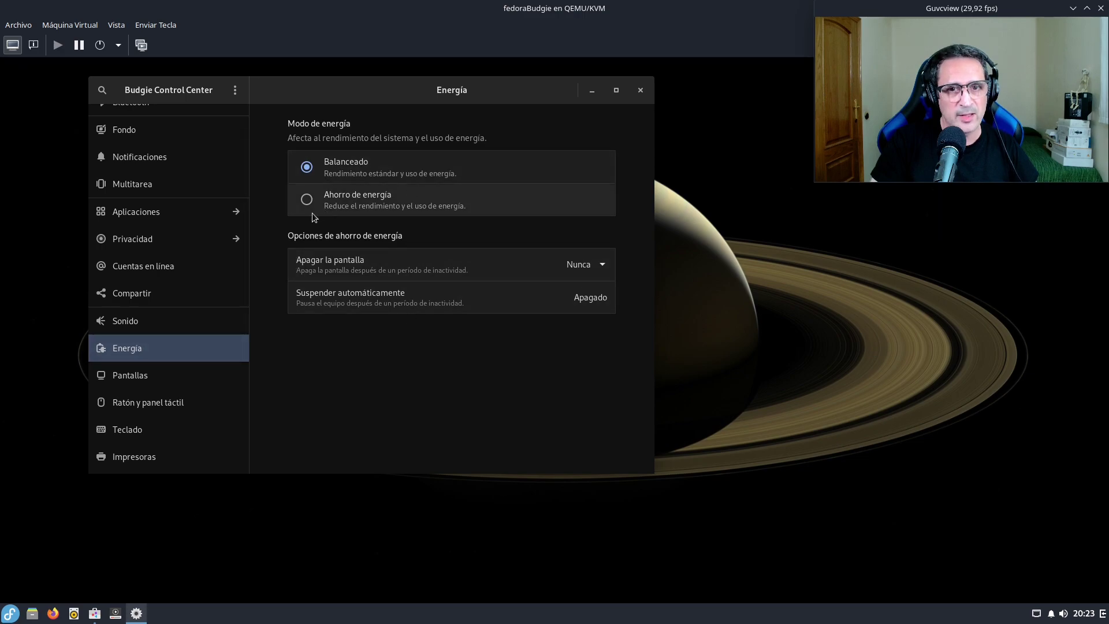
left_click(207, 379)
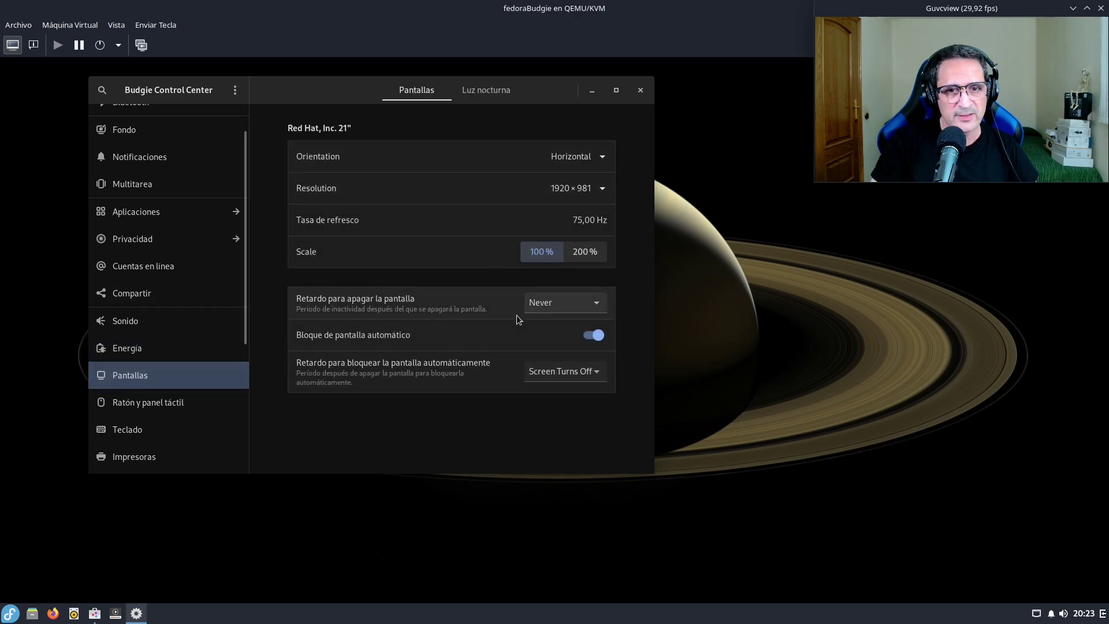
left_click(173, 403)
scroll(205, 355, "down", 5)
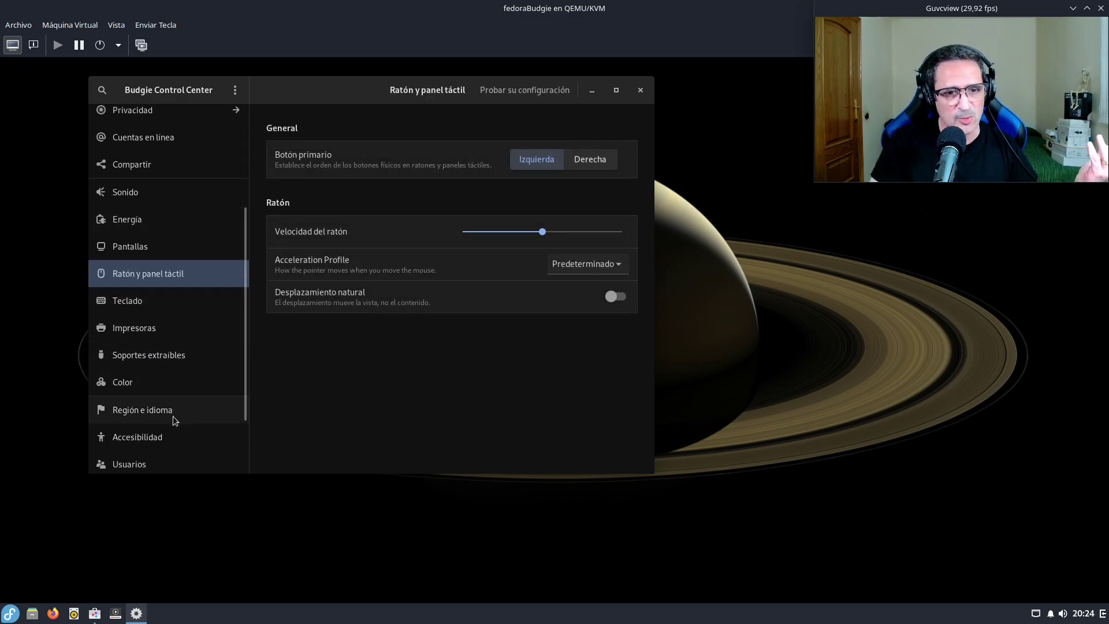
scroll(175, 419, "down", 3)
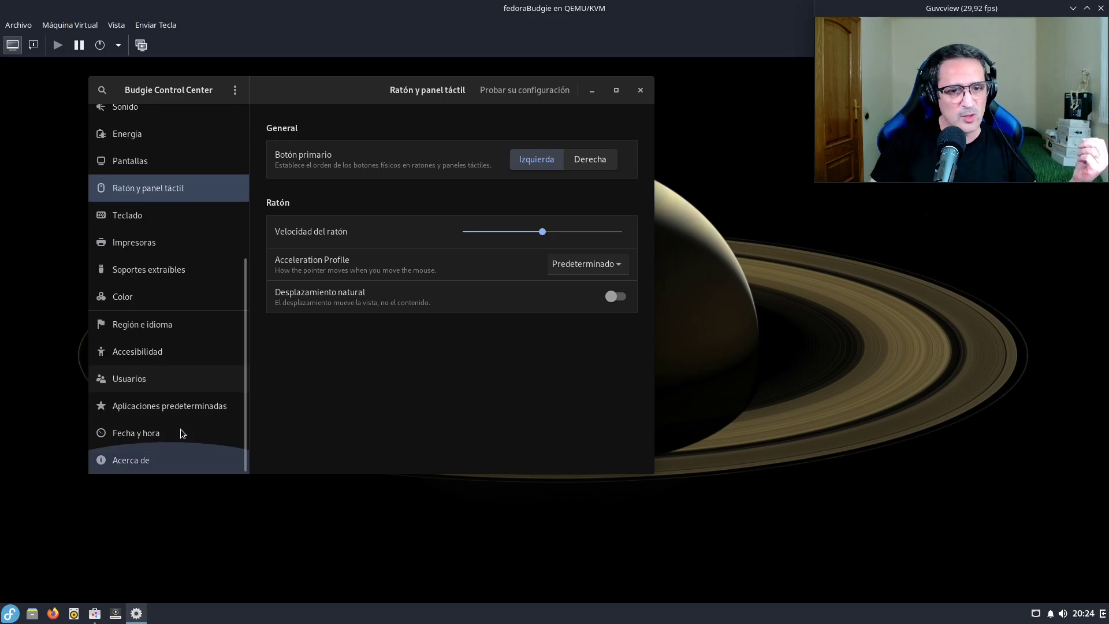
View the Aplicaciones predeterminadas and Fecha y hora pages, and close Budgie Control Center.
left_click(175, 412)
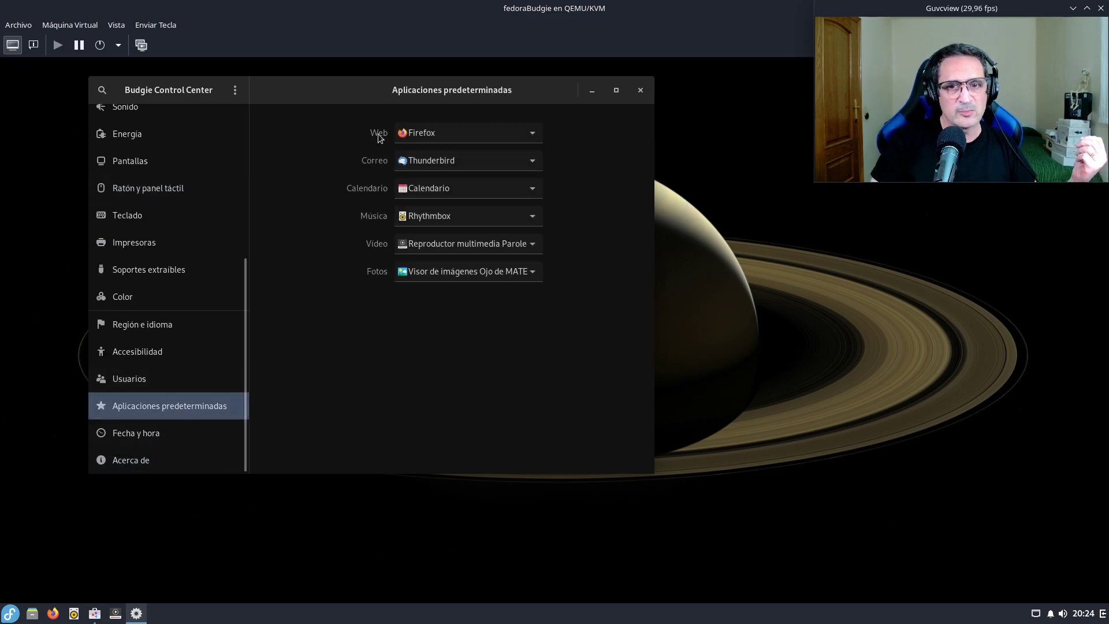
left_click(147, 434)
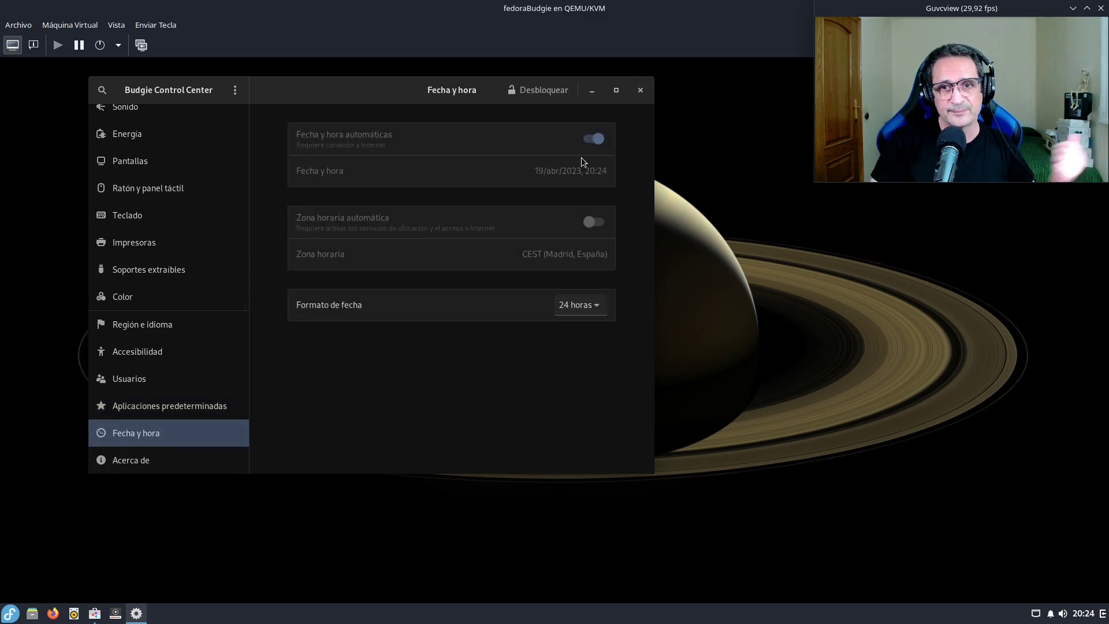
left_click(639, 92)
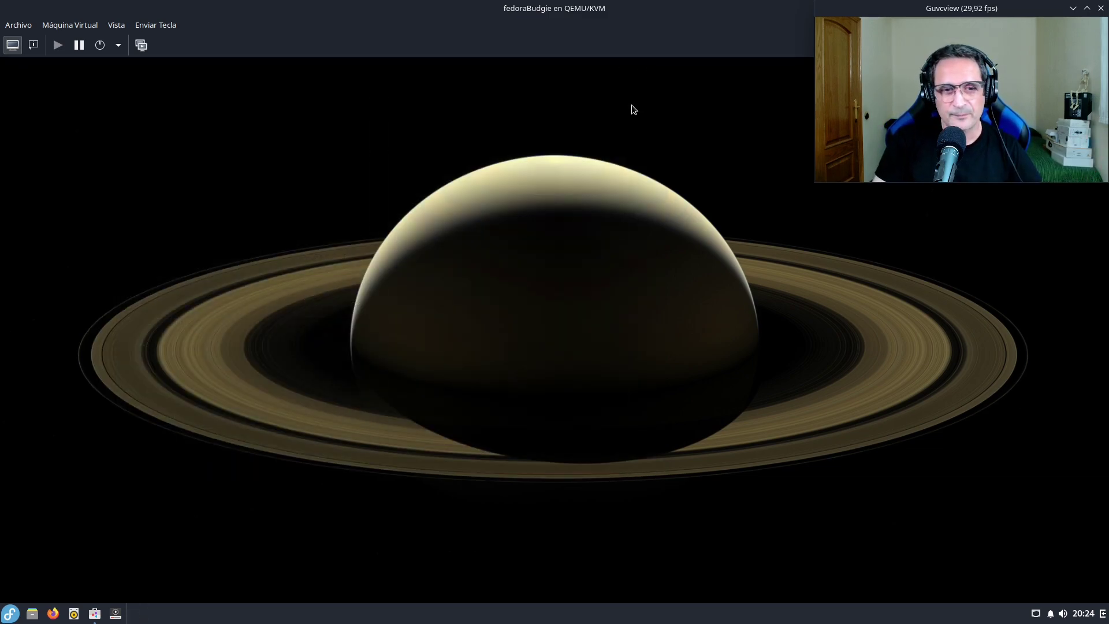
Launch Meteorología from the Accessories category, closing the Software window in front, and deny the weather app access to the location.
left_click(5, 611)
left_click(53, 307)
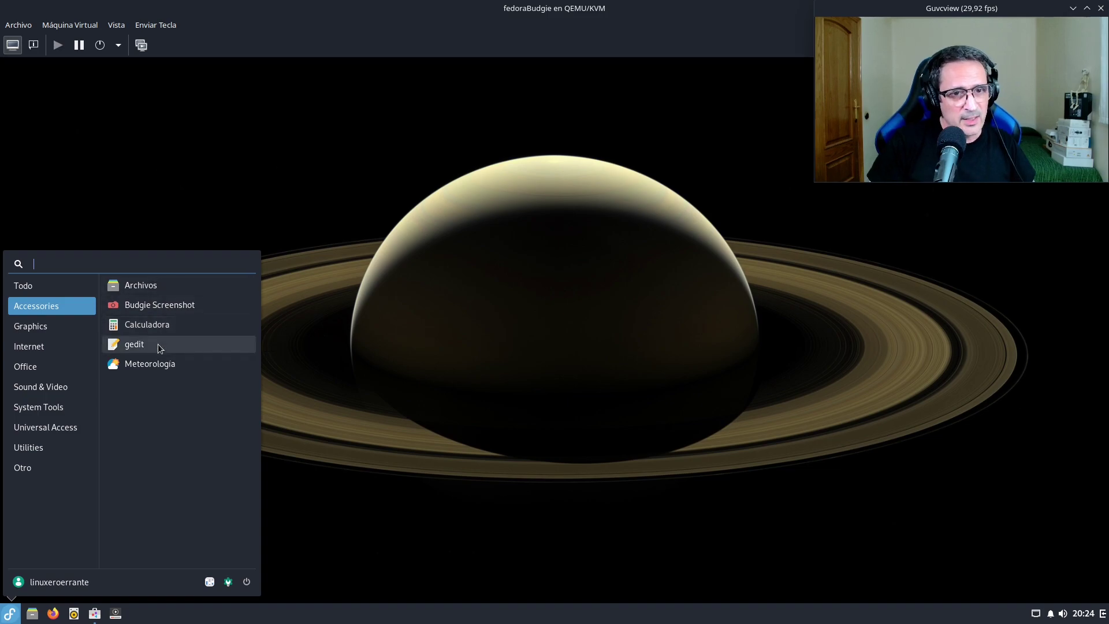
left_click(166, 366)
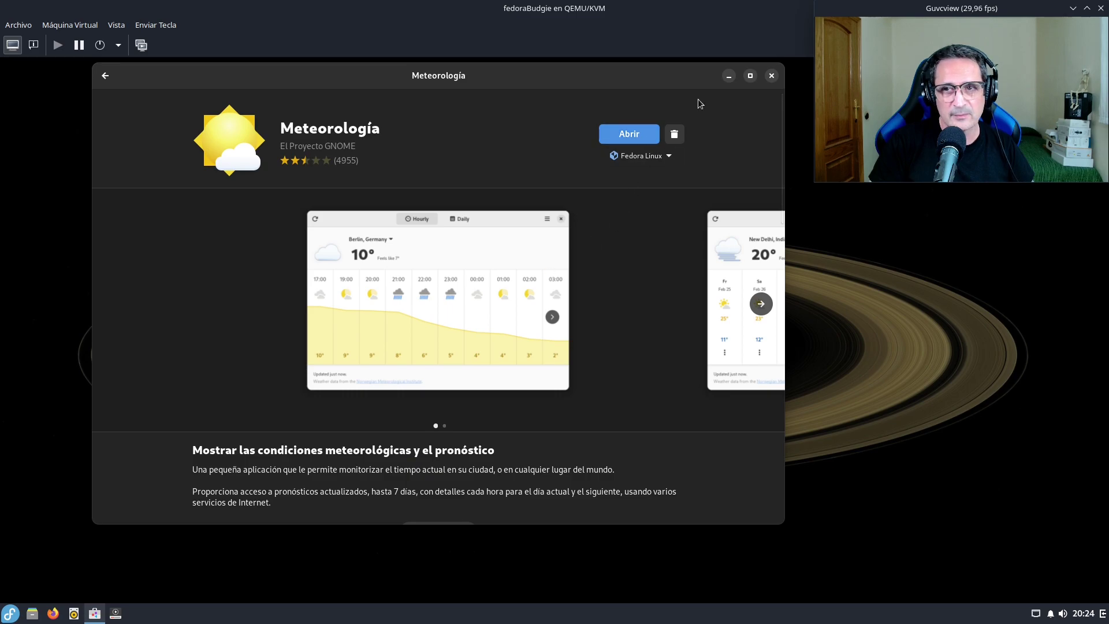
left_click_drag(587, 76, 556, 144)
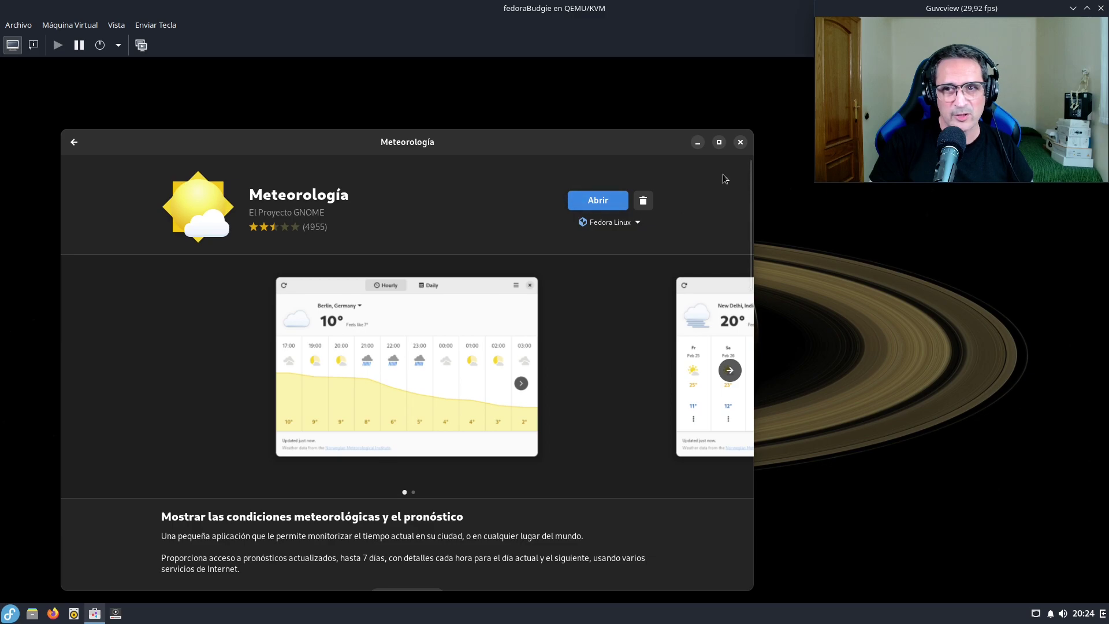
left_click(741, 142)
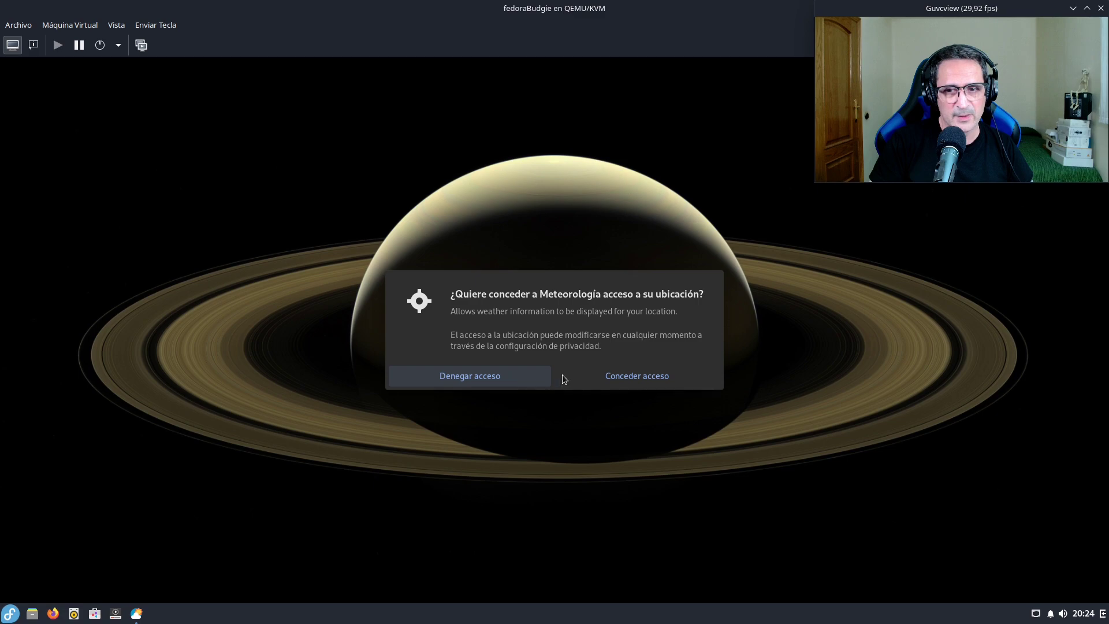
left_click(522, 376)
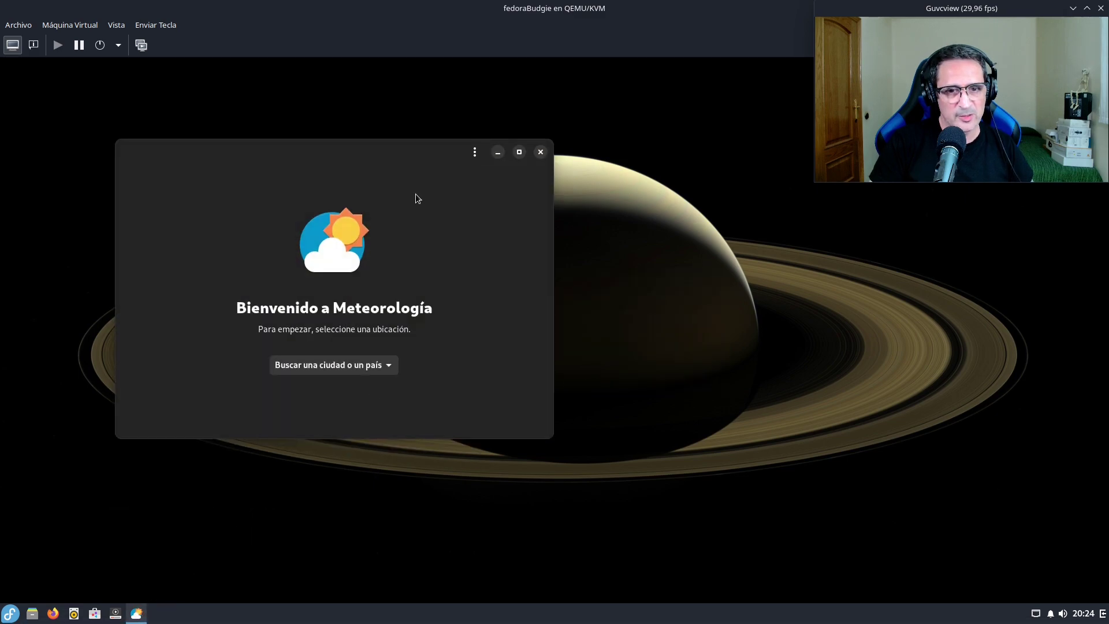
Search for the city Valencia, choose Valencia, España as the weather location, and enlarge the forecast window.
left_click_drag(403, 165, 490, 182)
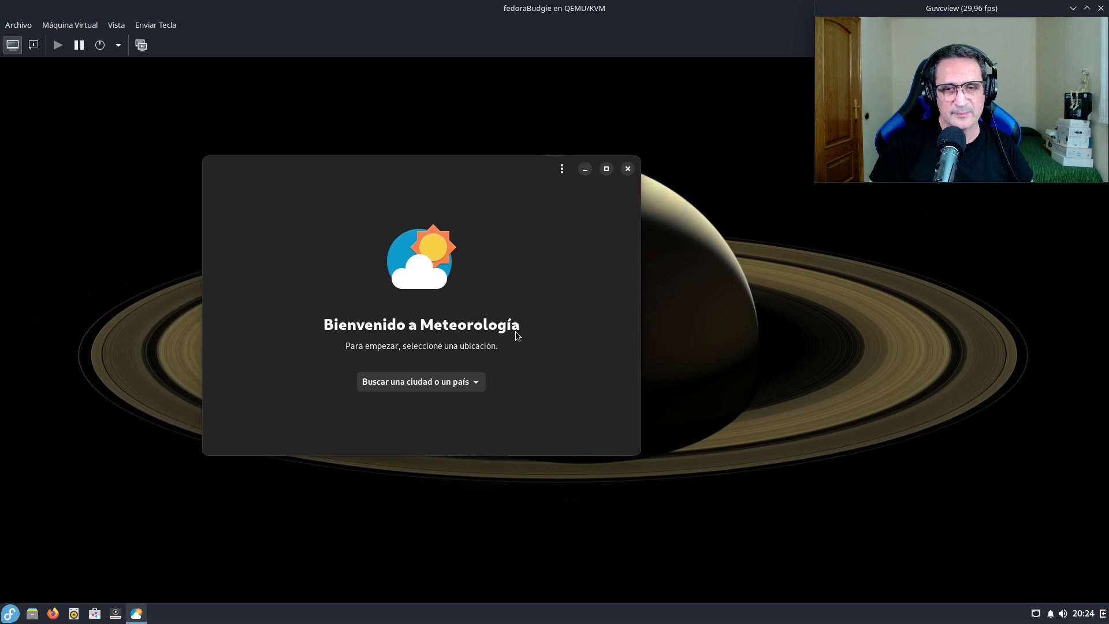
left_click(438, 387)
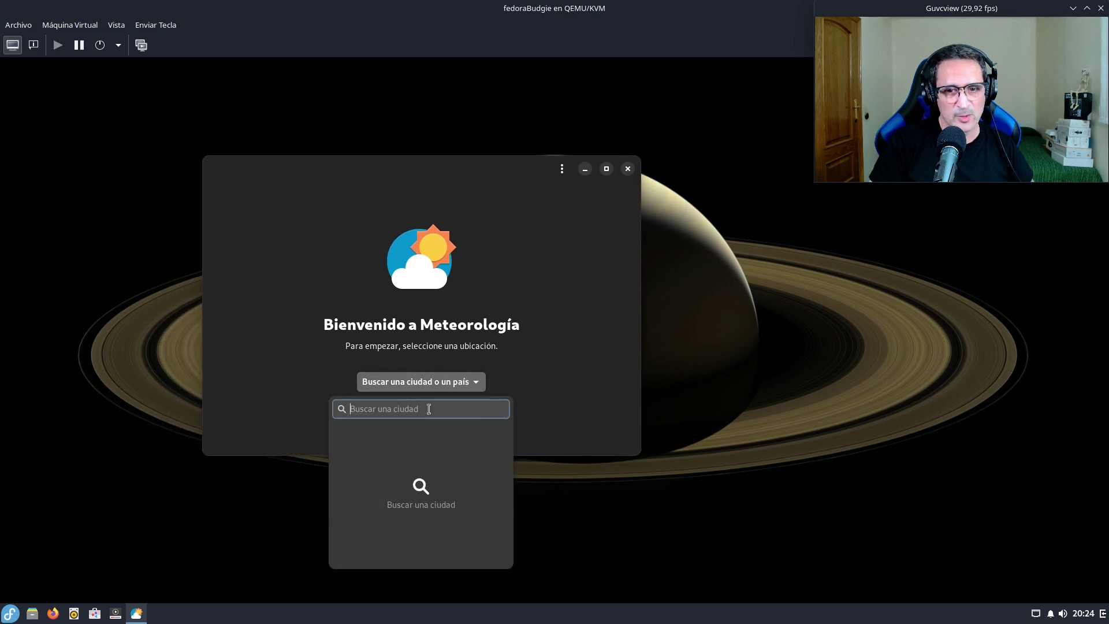
type("Valen")
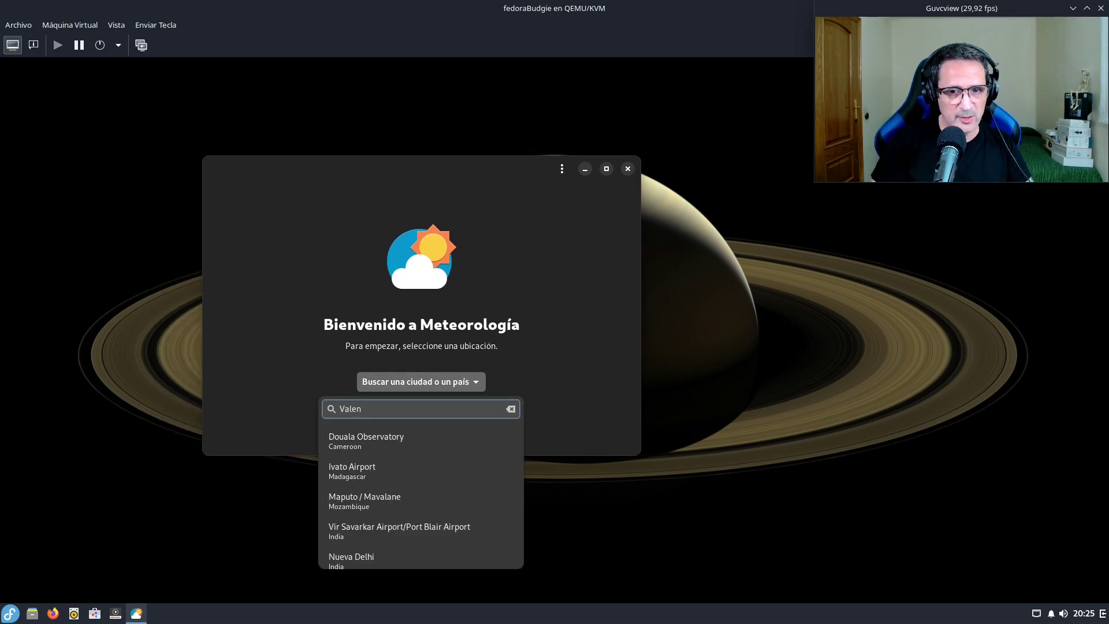
type("cia")
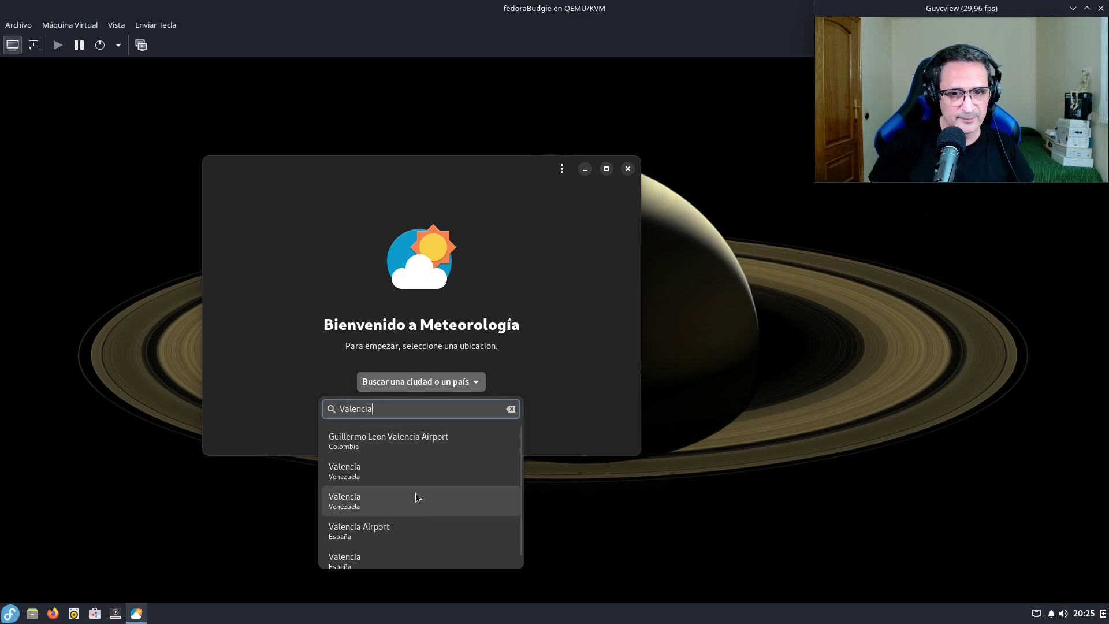
left_click(414, 549)
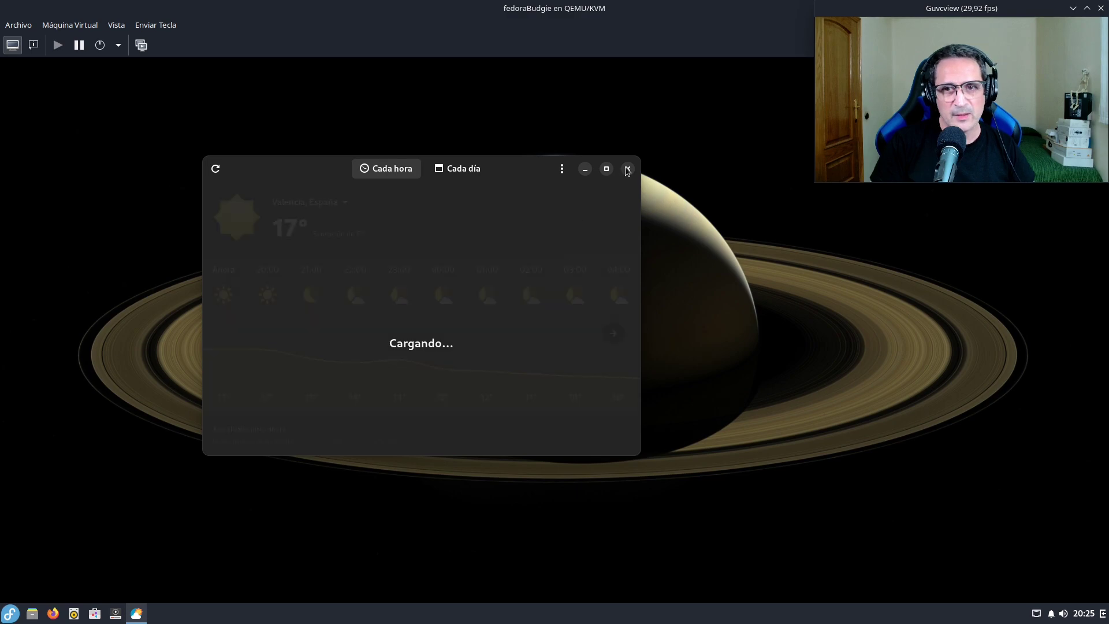
left_click_drag(639, 158, 764, 96)
left_click_drag(634, 107, 568, 150)
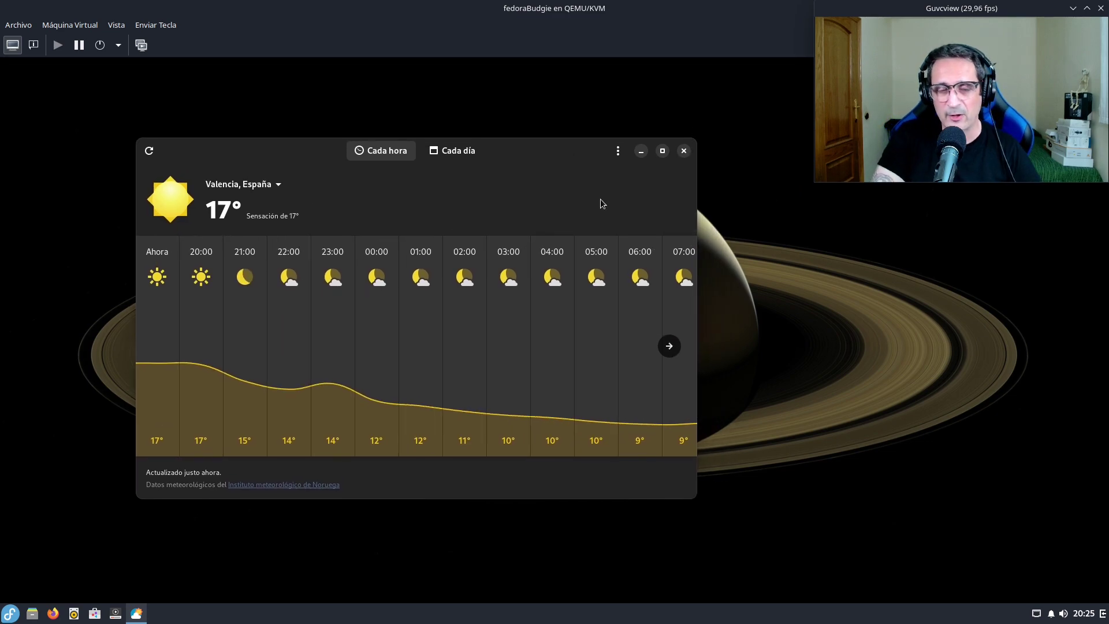
Open the personal folder in the file manager beside the forecast, and close both the file manager and Meteorología.
mouse_move(66, 612)
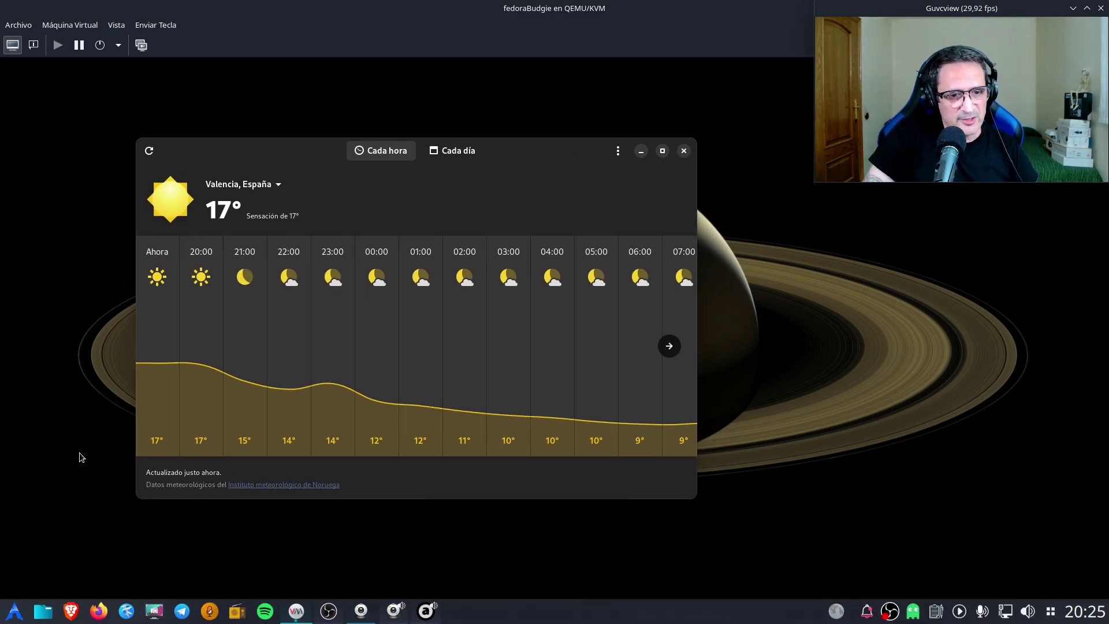
left_click(32, 613)
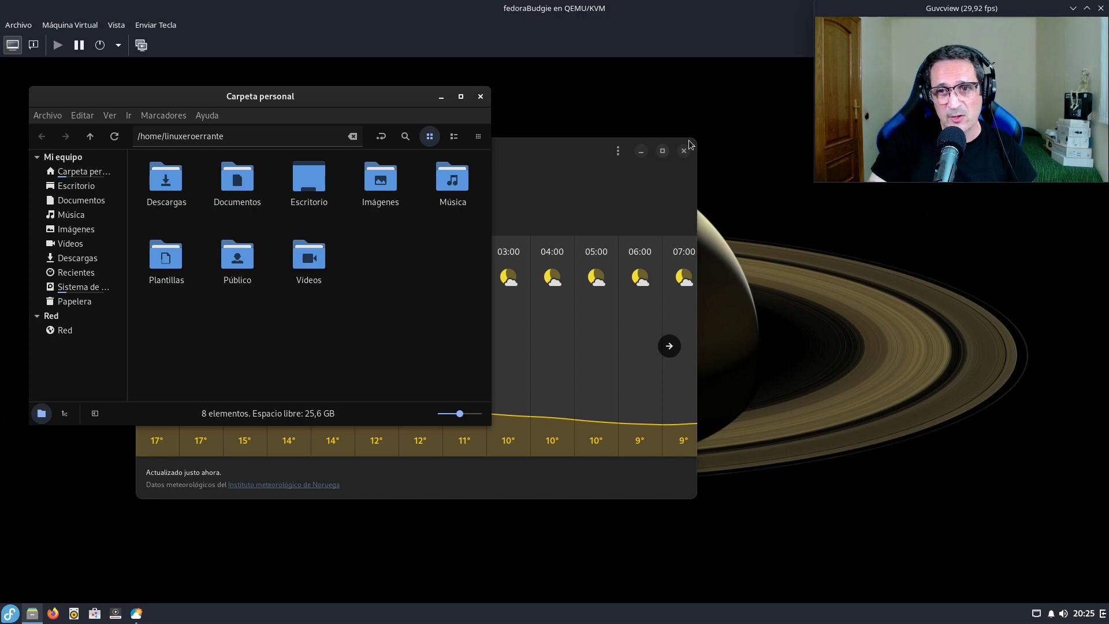
left_click(518, 151)
left_click(482, 98)
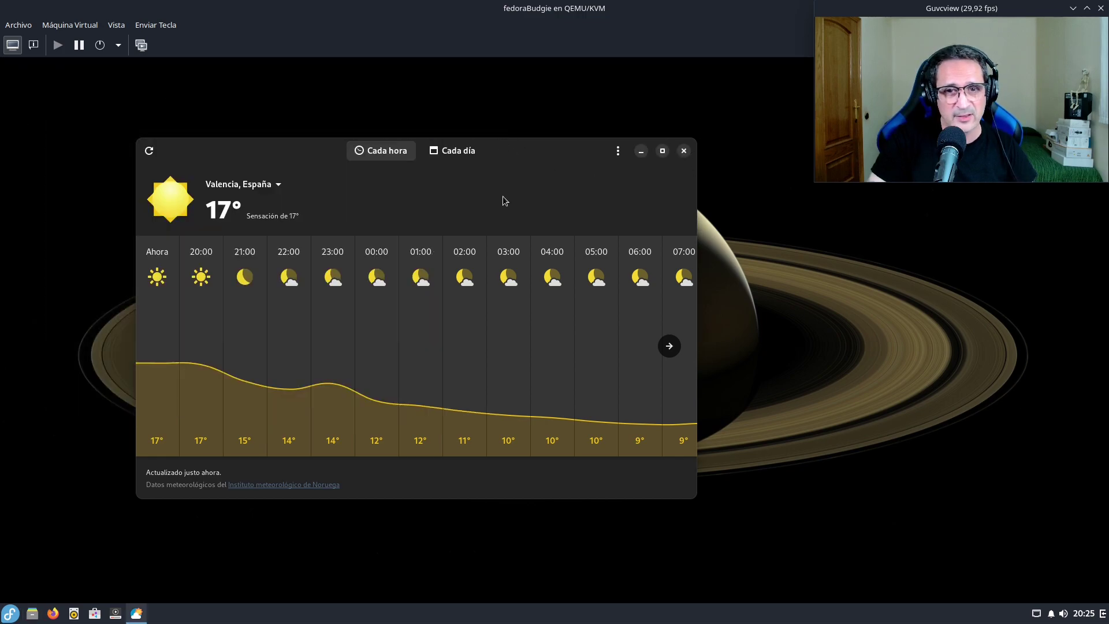
left_click(684, 151)
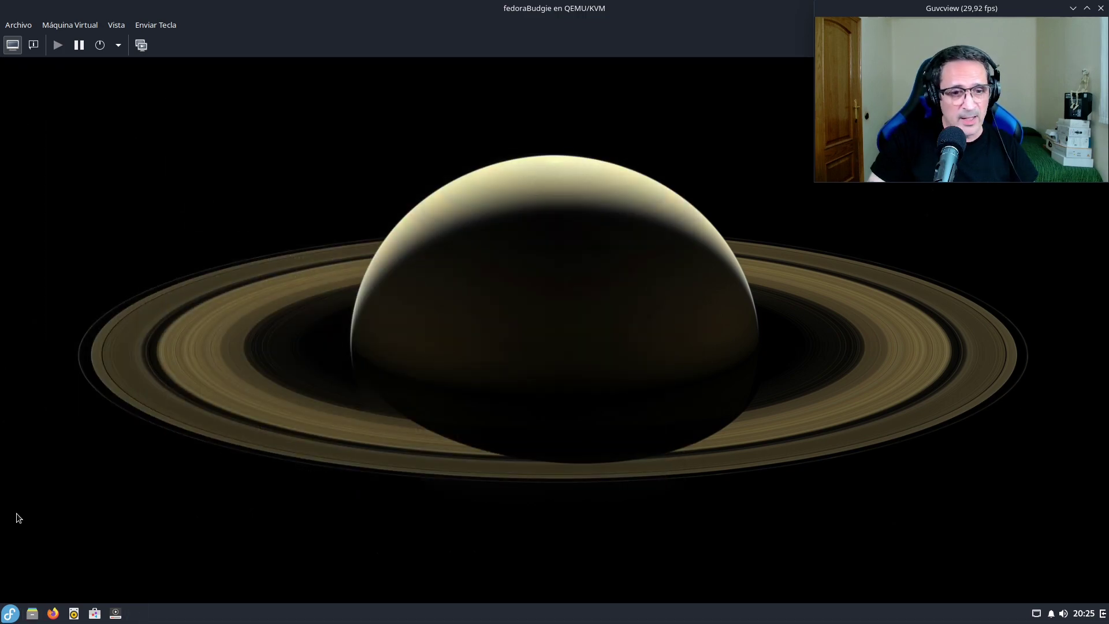
Browse the installed applications in the Accessories, Graphics, Internet, Office and Sound & Video categories.
left_click(10, 613)
left_click(36, 313)
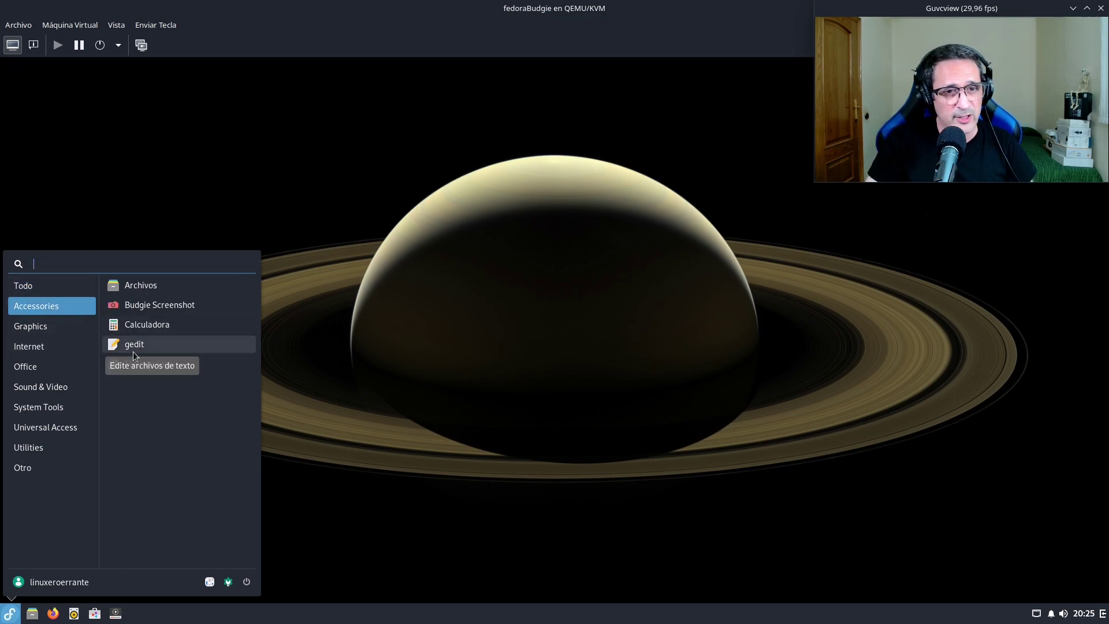
left_click(40, 327)
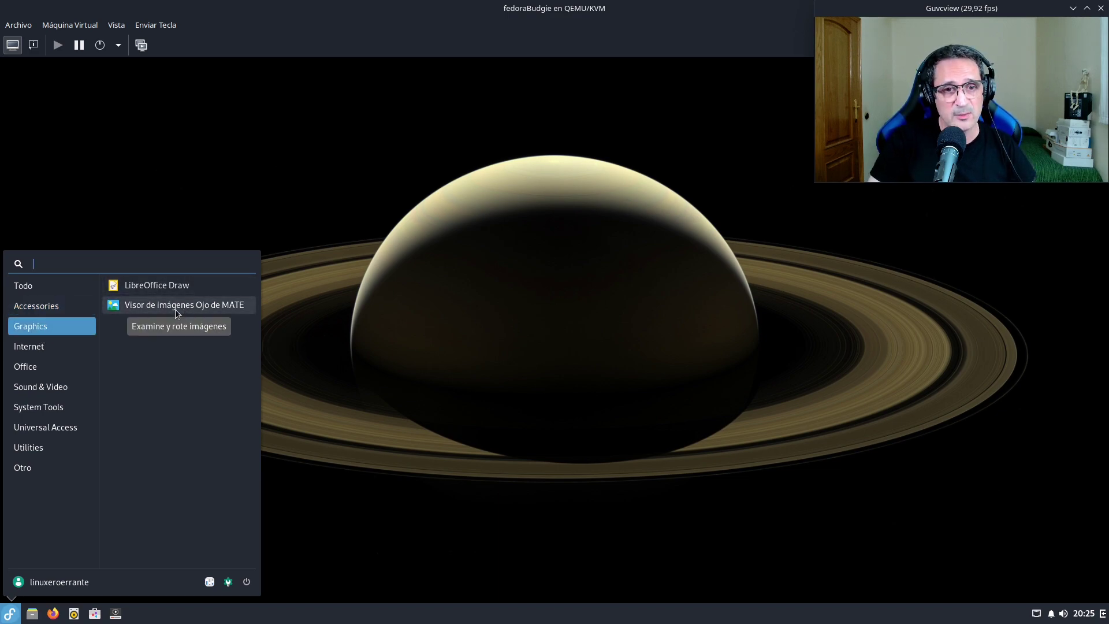
left_click(58, 345)
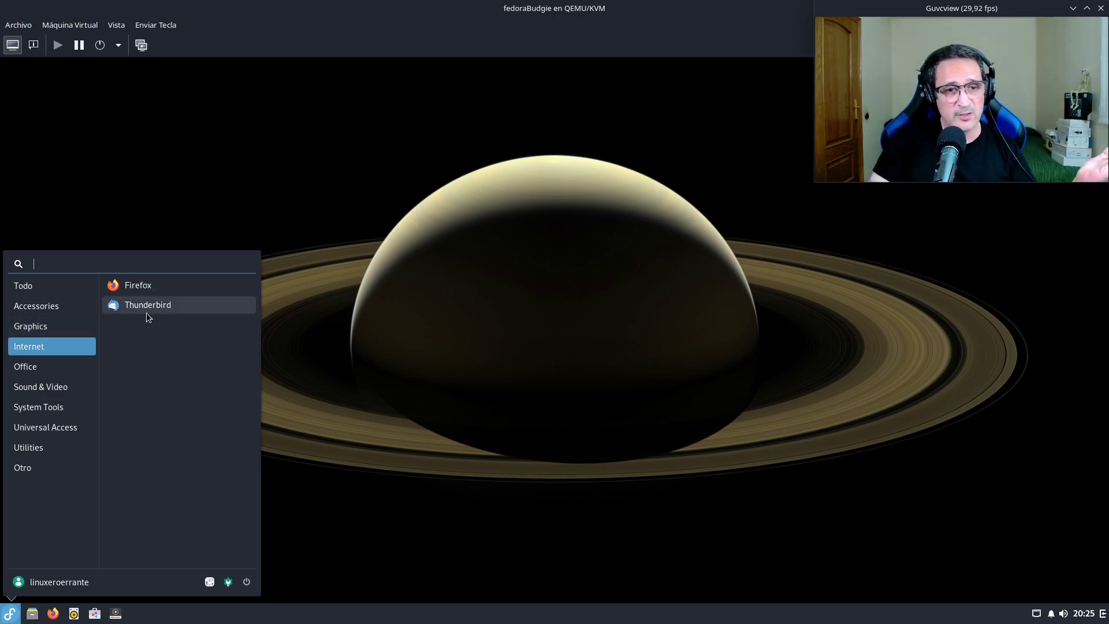
left_click(66, 365)
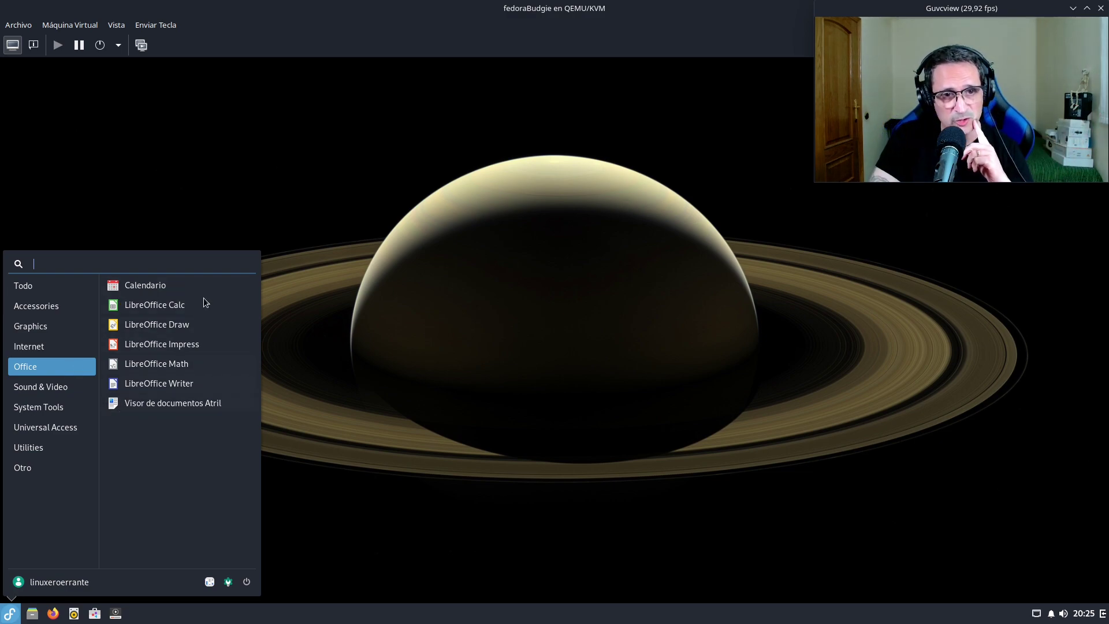
left_click(68, 387)
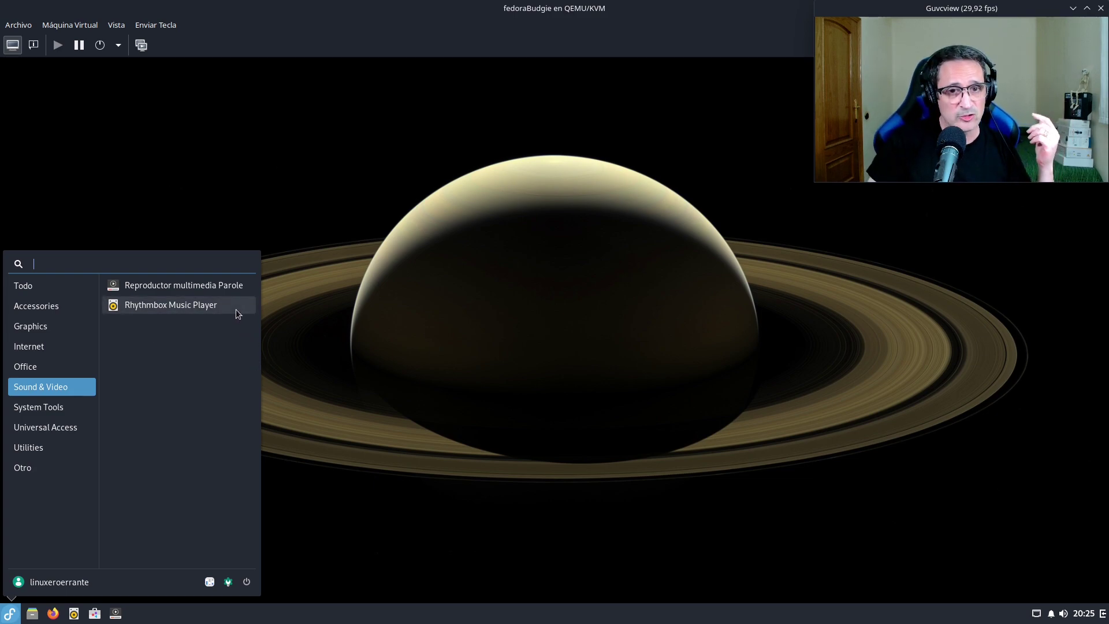
Browse the System Tools, Universal Access, Utilities and Otro application categories, and return to the desktop.
left_click(38, 412)
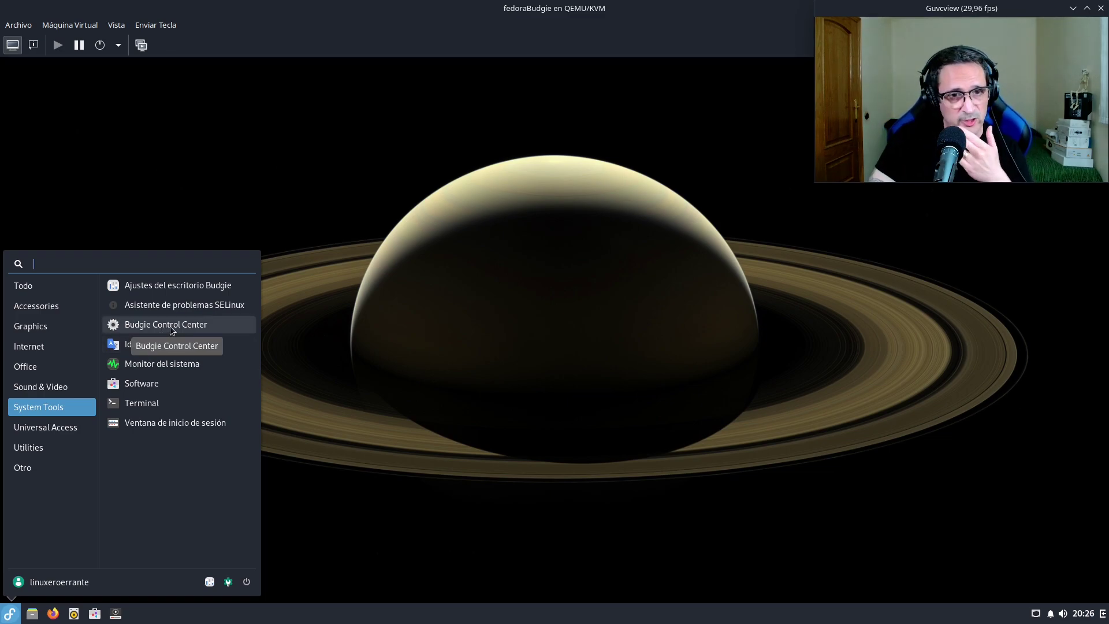
left_click(74, 426)
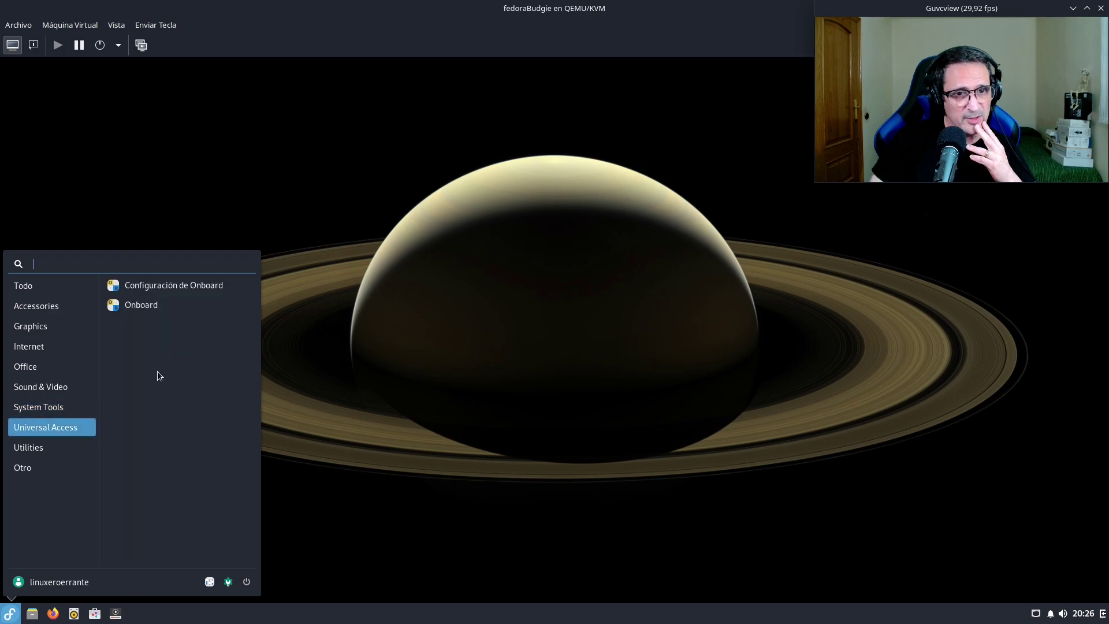
left_click(50, 449)
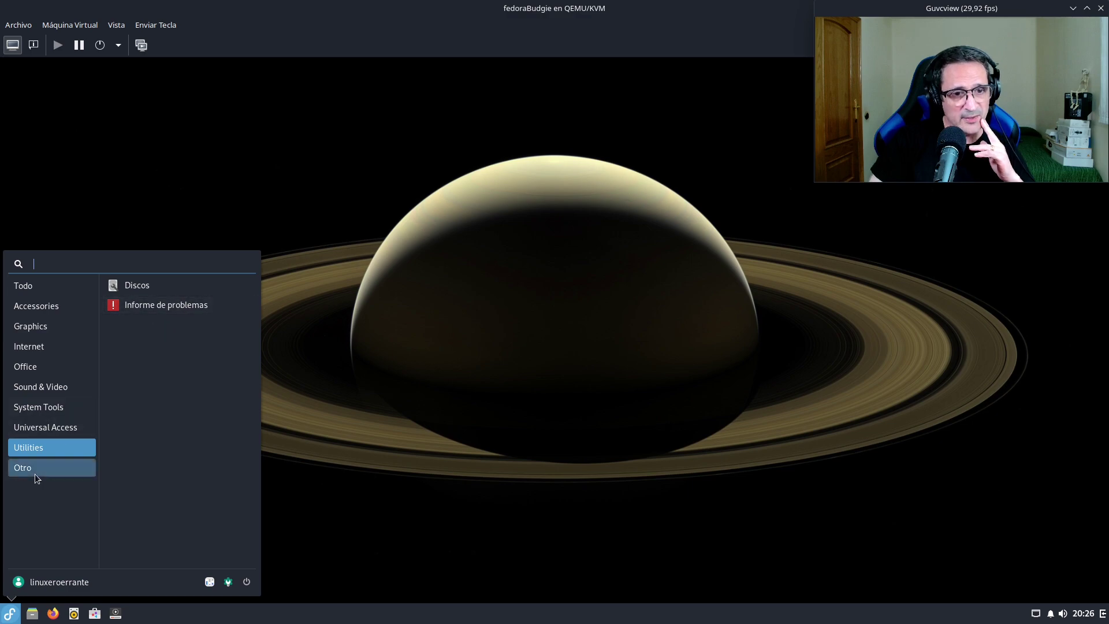
left_click(35, 470)
left_click(362, 236)
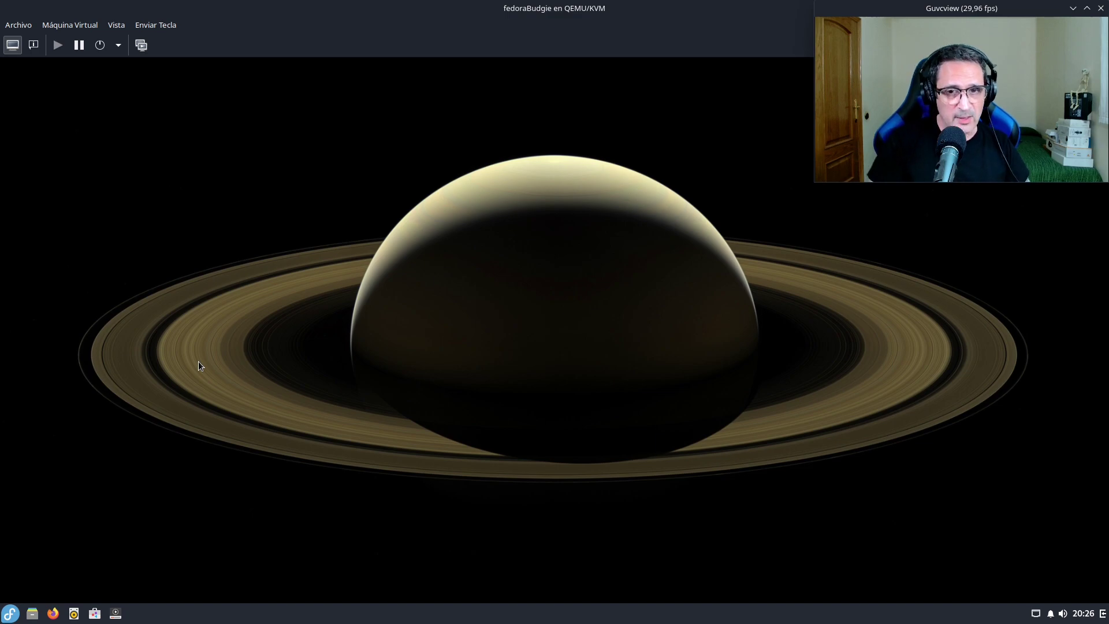
Open a terminal showing the system information and enlarge its text by one zoom level.
key("ctrl+alt+t")
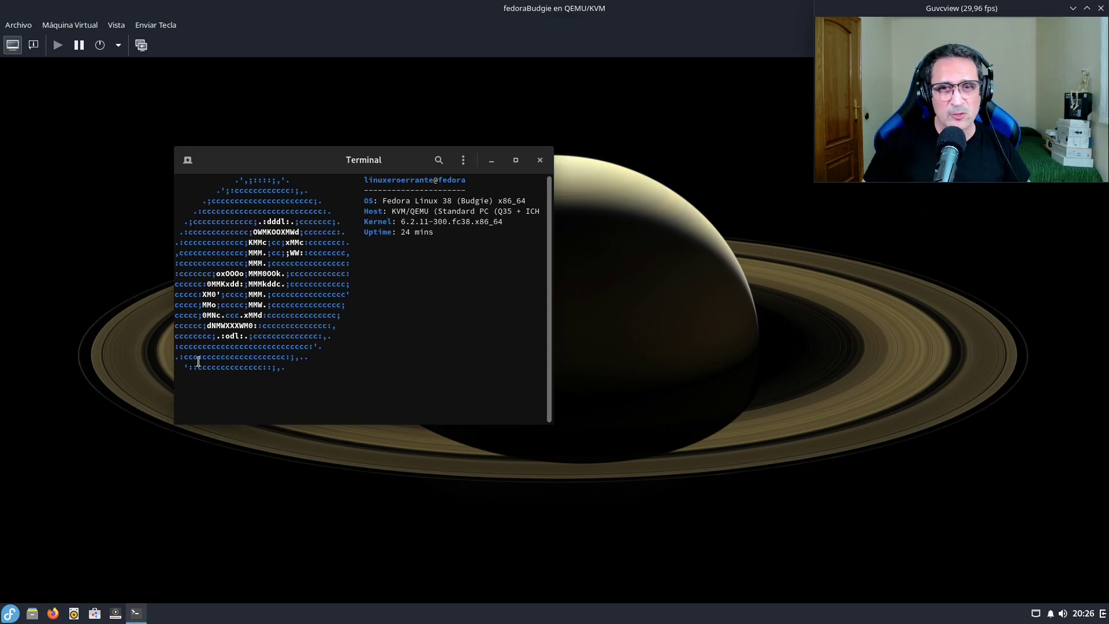
left_click(465, 159)
left_click(497, 198)
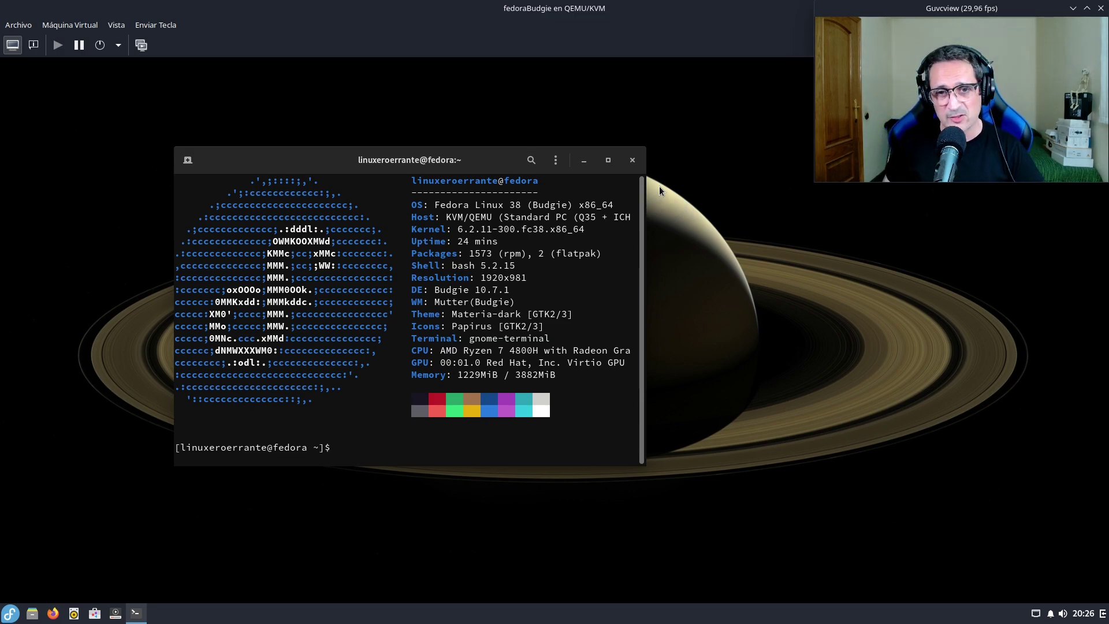
List the installed Flatpak packages with "flatpak list", compare them with the system information above, and close the terminal.
type("flatpak")
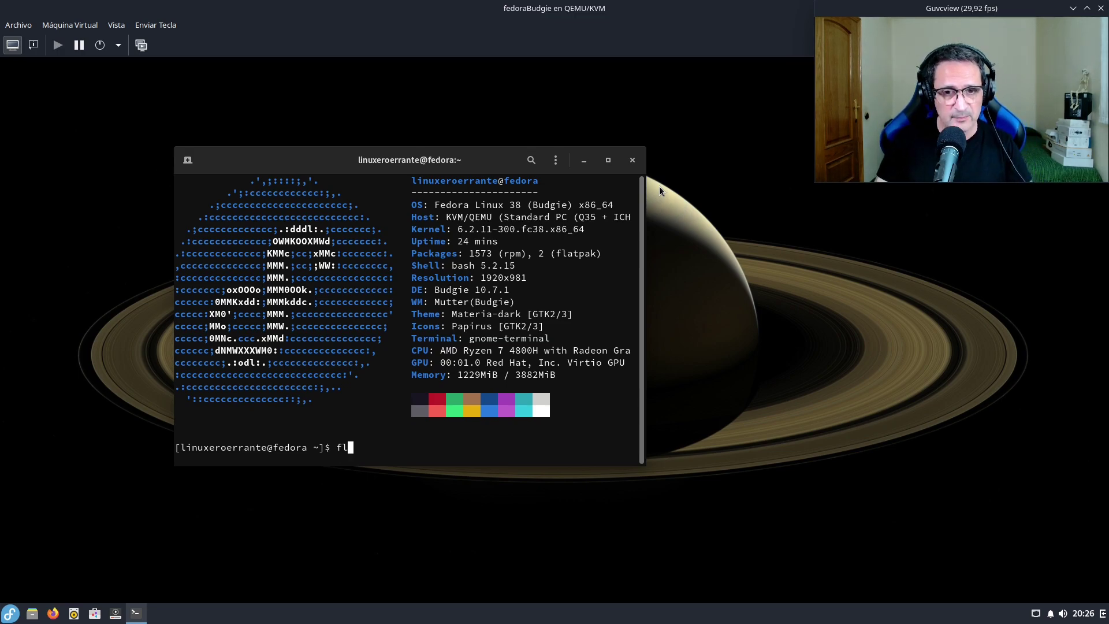
type(" list")
key("Return")
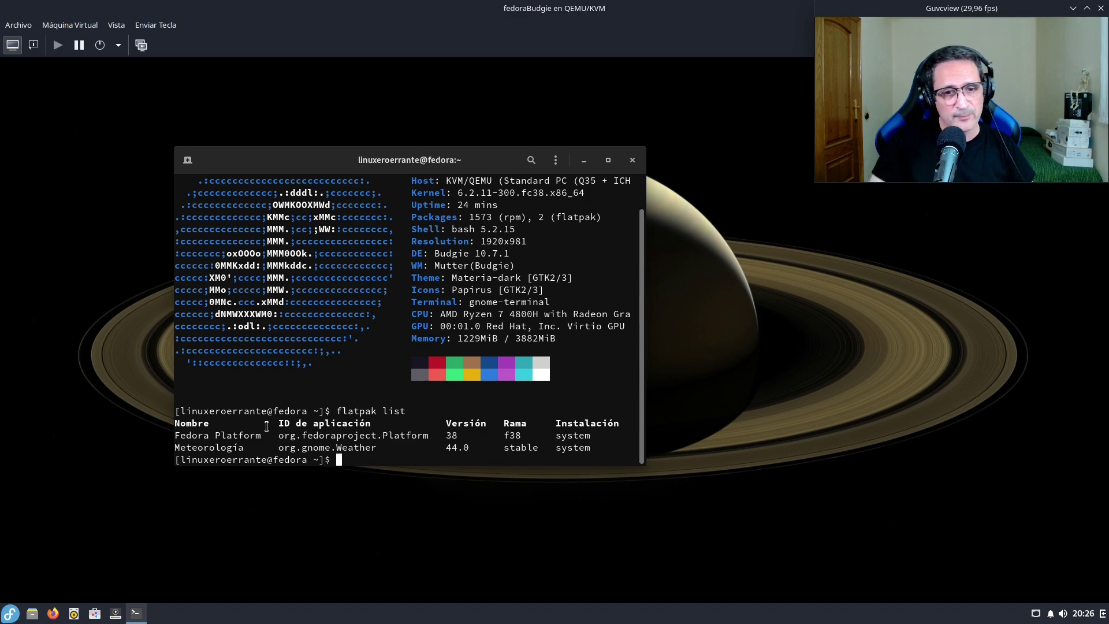
left_click_drag(300, 449, 349, 451)
scroll(547, 272, "up", 1)
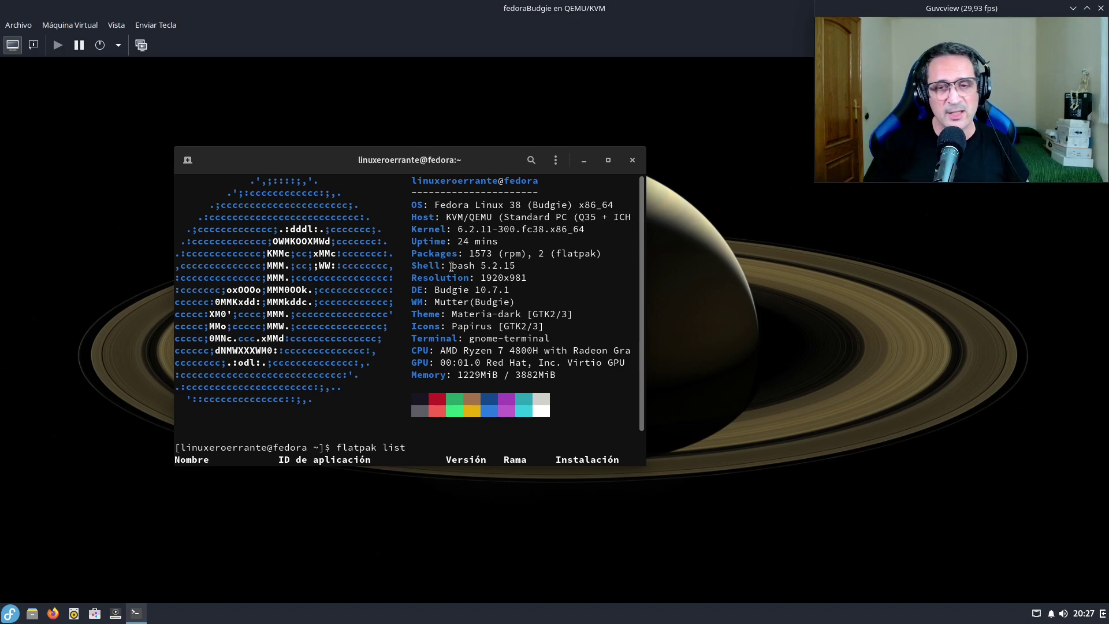
left_click(633, 165)
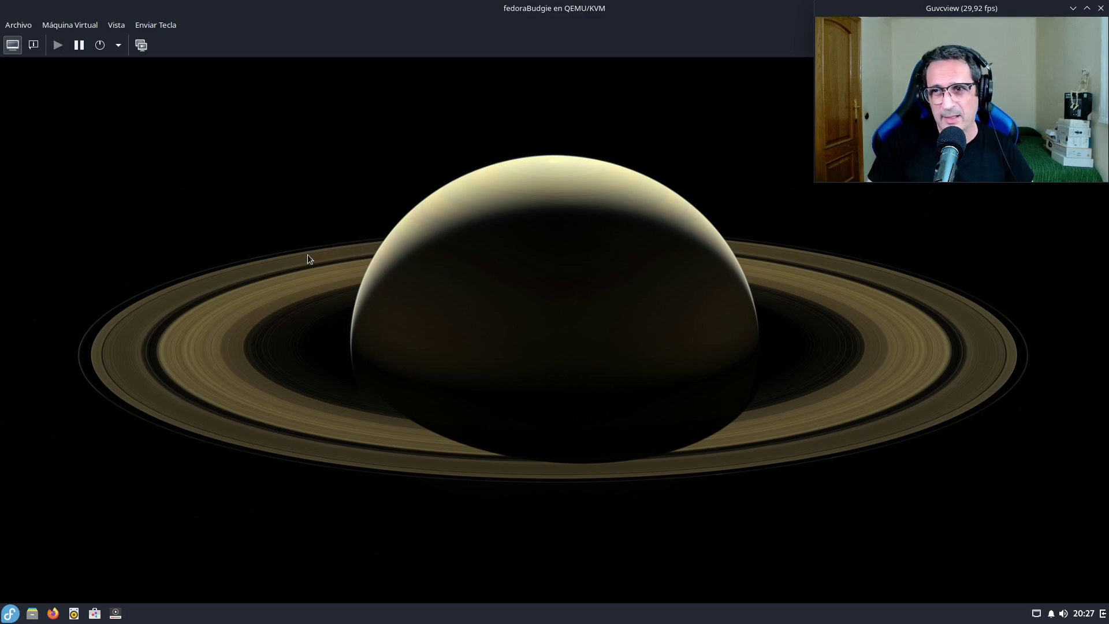
Search the installed applications for "dnf" and return to the empty desktop.
left_click(10, 613)
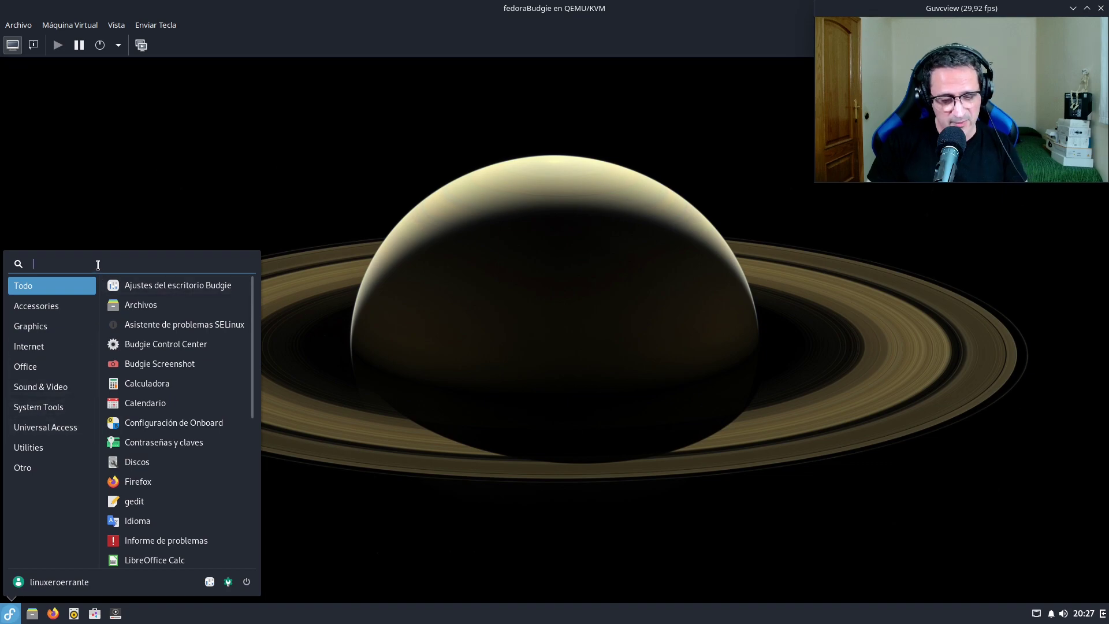
type("dnf")
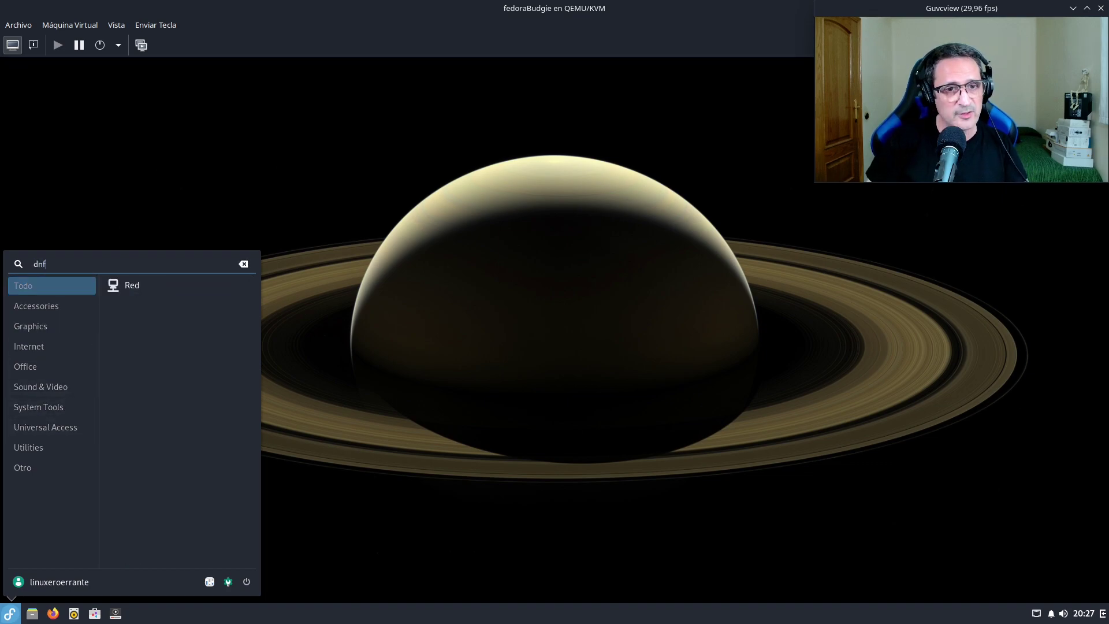
left_click(286, 238)
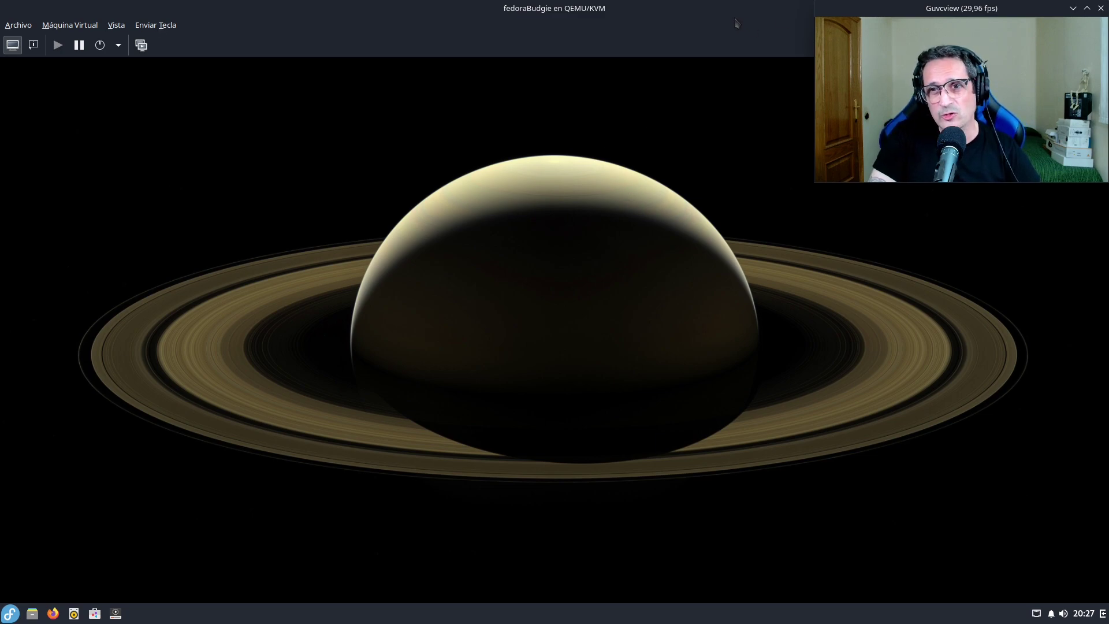
Reduce the fedoraBudgie virtual machine window from its maximized size, and close both it and the Gestor de máquinas virtuales.
double_click(721, 20)
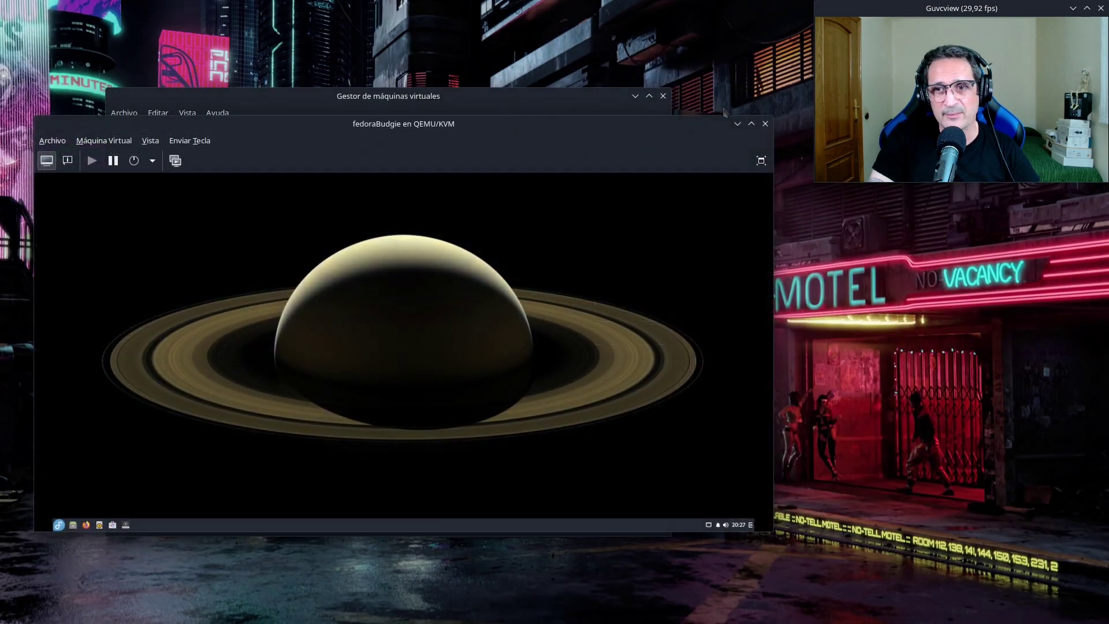
left_click(766, 123)
left_click(663, 96)
Move the Guvcview webcam window towards the middle of the host desktop and enlarge it to fill most of the screen height.
left_click_drag(928, 17, 397, 287)
left_click_drag(574, 270, 971, 46)
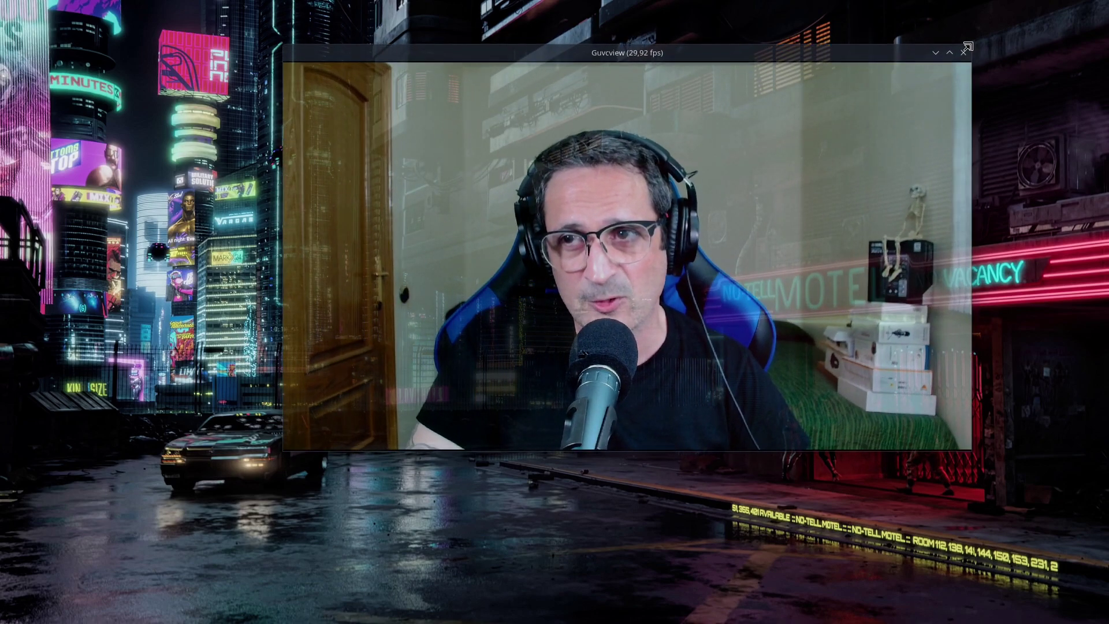
left_click_drag(820, 61, 696, 104)
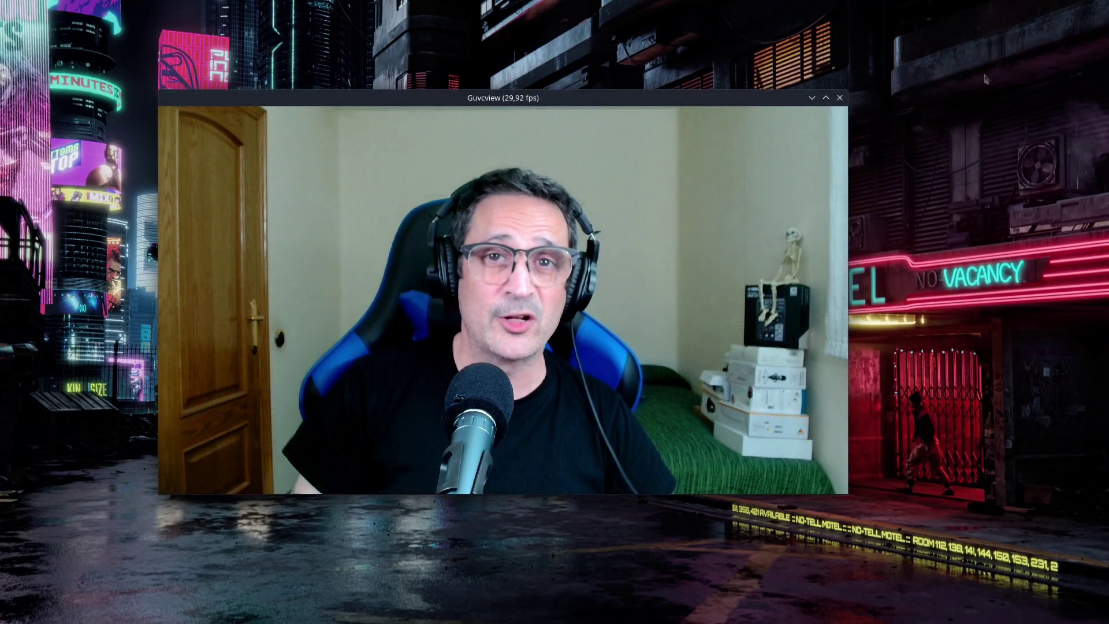